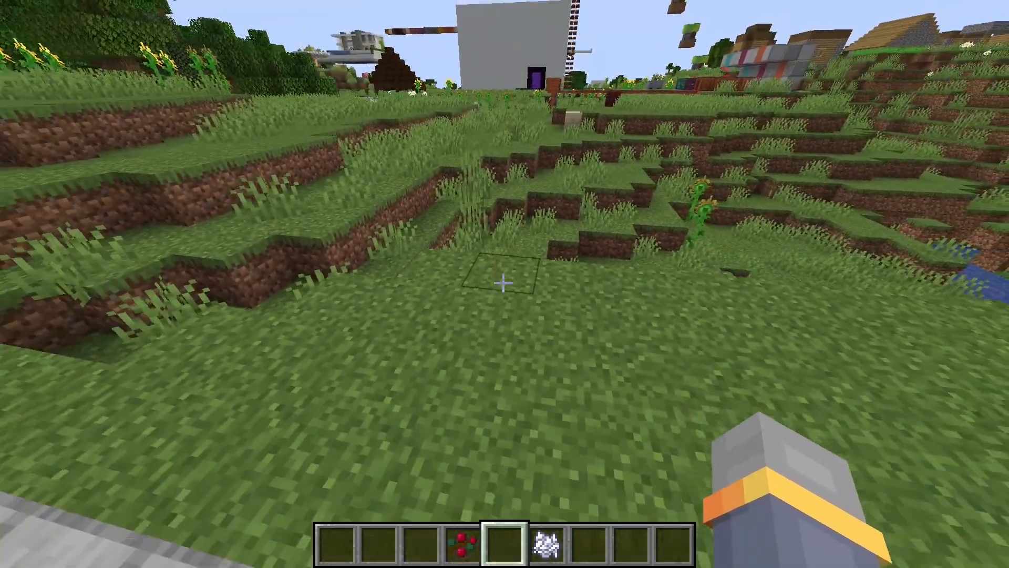
# Plant four sweet berry bushes spaced apart in a row on the grass beside the pool.
pyautogui.press('s')
pyautogui.scroll(1, 504, 283)
pyautogui.rightClick(504, 282)
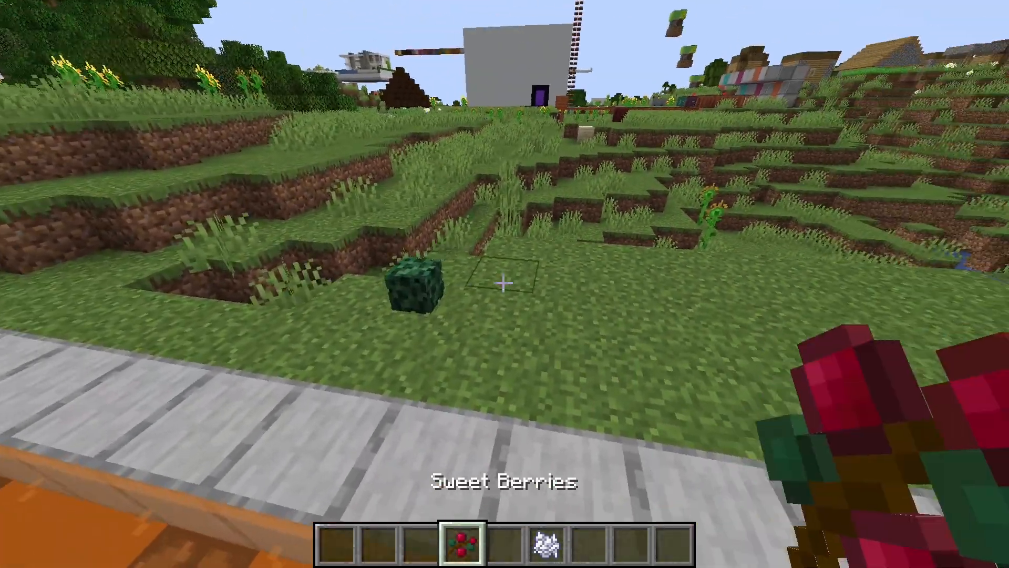
pyautogui.rightClick(503, 282)
pyautogui.rightClick(504, 282)
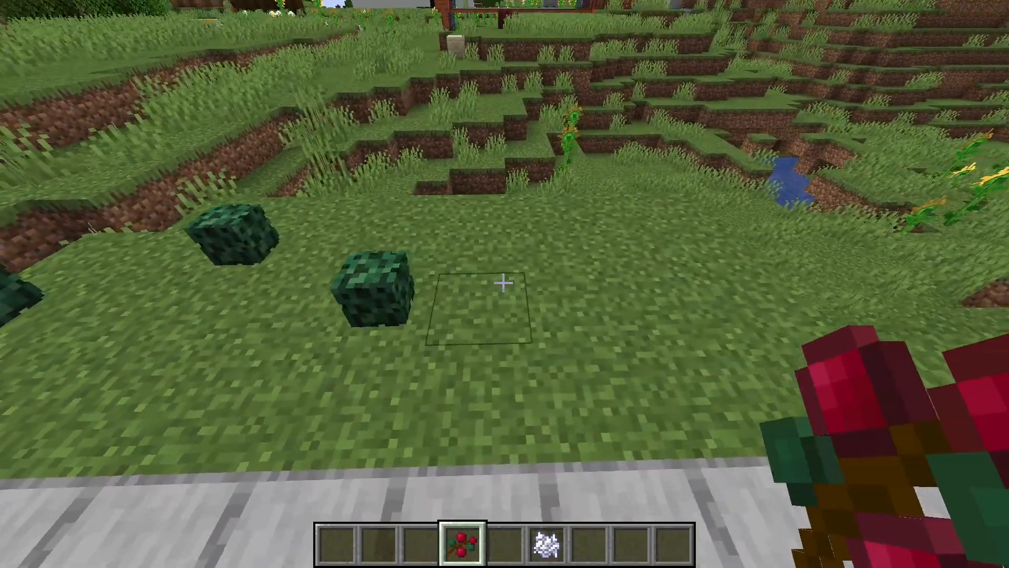
pyautogui.rightClick(503, 283)
# Grow three of the sweet berry bushes with bone meal so the row shows four different growth stages.
pyautogui.scroll(-2, 503, 283)
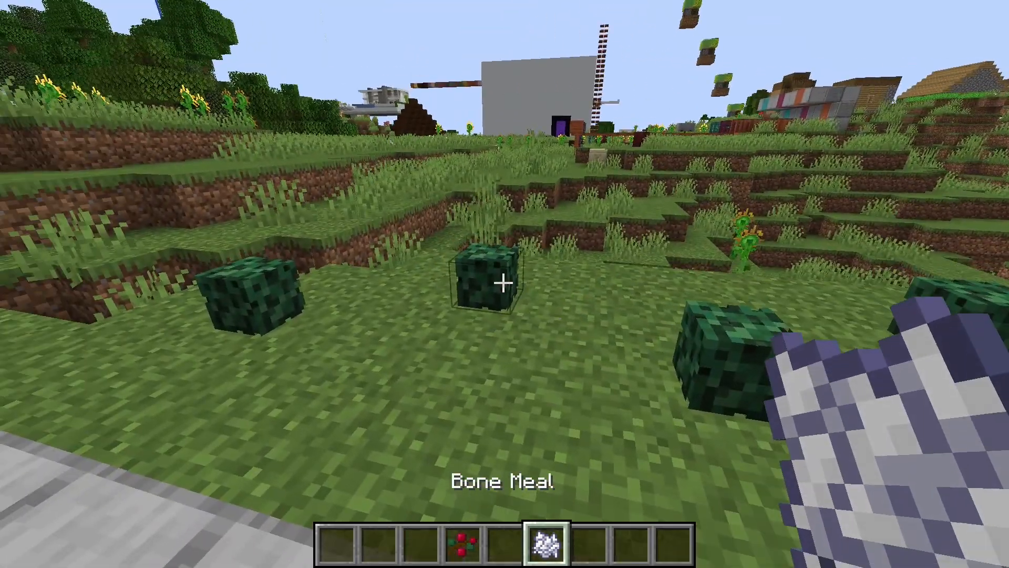
pyautogui.rightClick(503, 283)
pyautogui.press('w')
pyautogui.press('d')
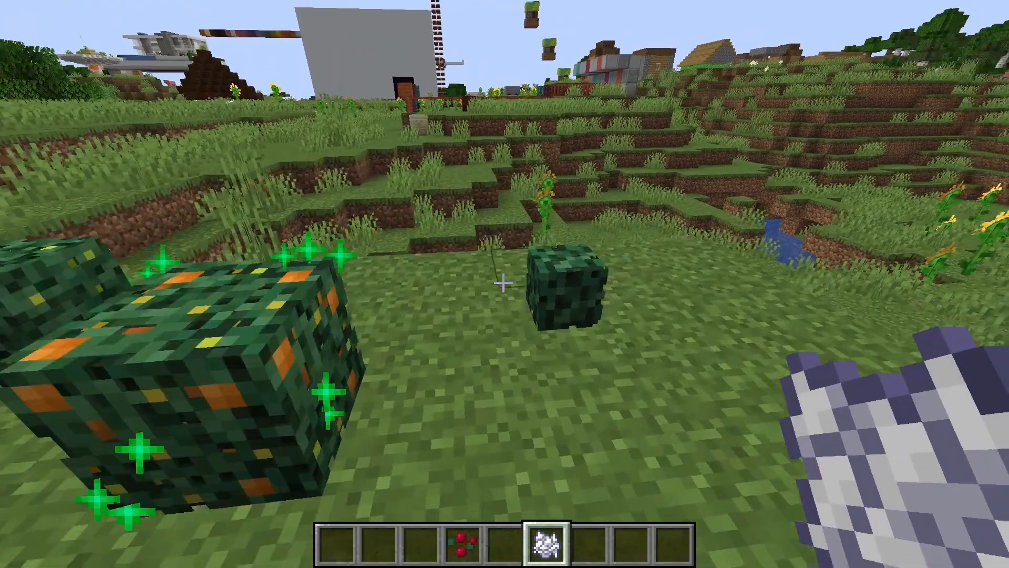
pyautogui.press('s')
pyautogui.scroll(-1, 503, 282)
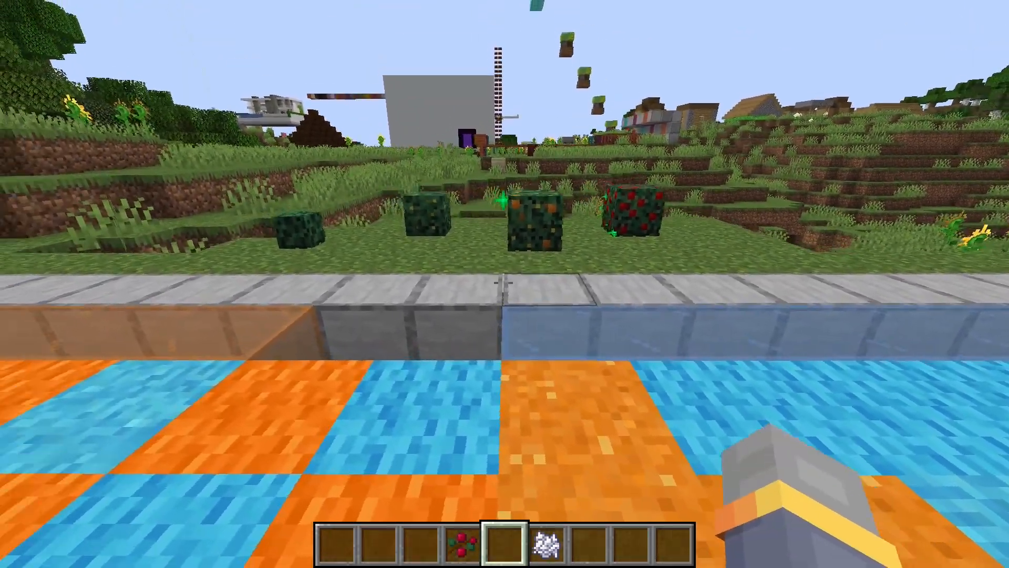
# Examine the four sweet berry bush growth stages up close, from the side and from the pool.
pyautogui.press('w')
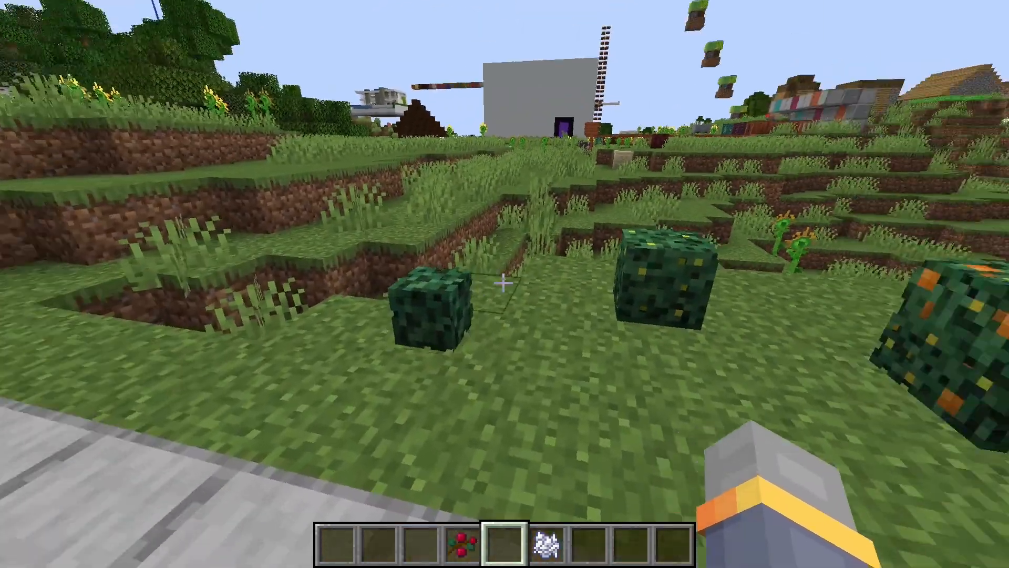
pyautogui.press('w')
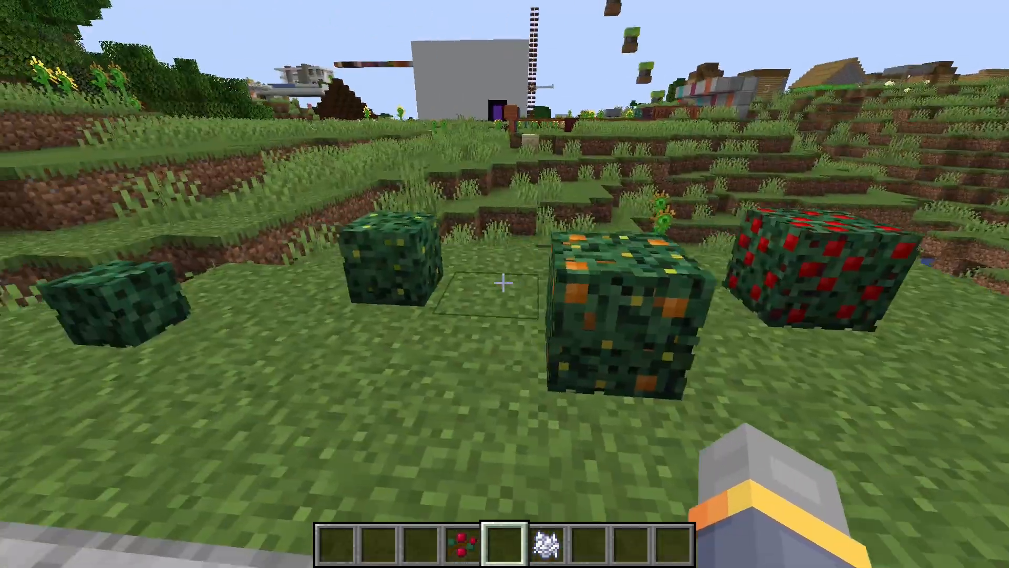
pyautogui.press('s')
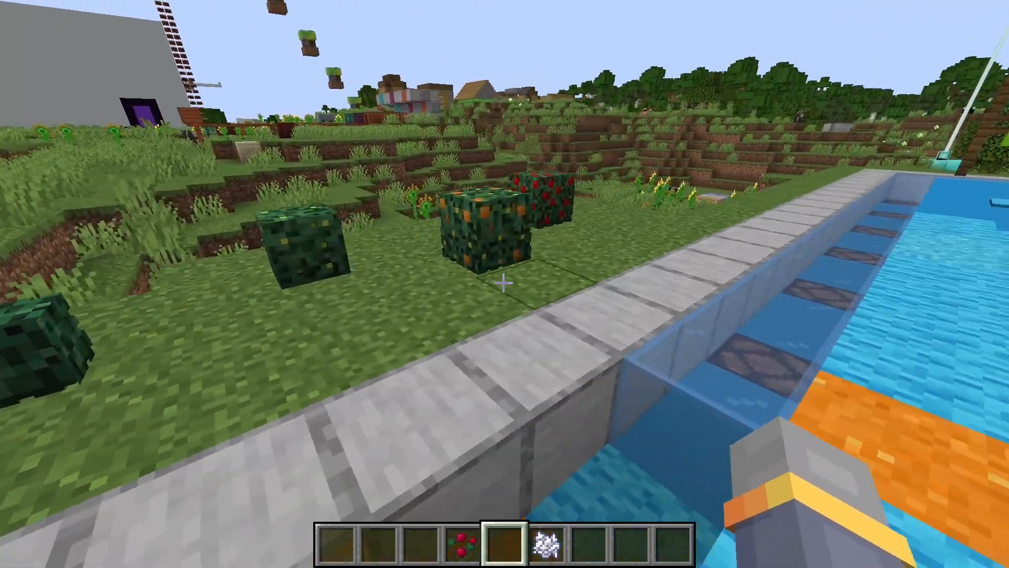
pyautogui.press('s')
pyautogui.press('a')
pyautogui.press('w')
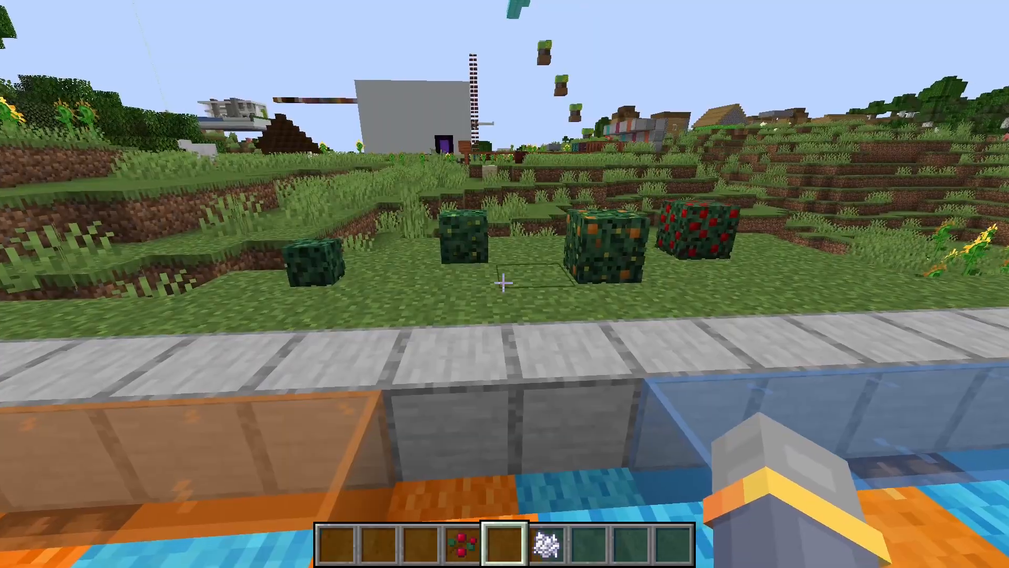
pyautogui.press('F5')
pyautogui.press('F5')
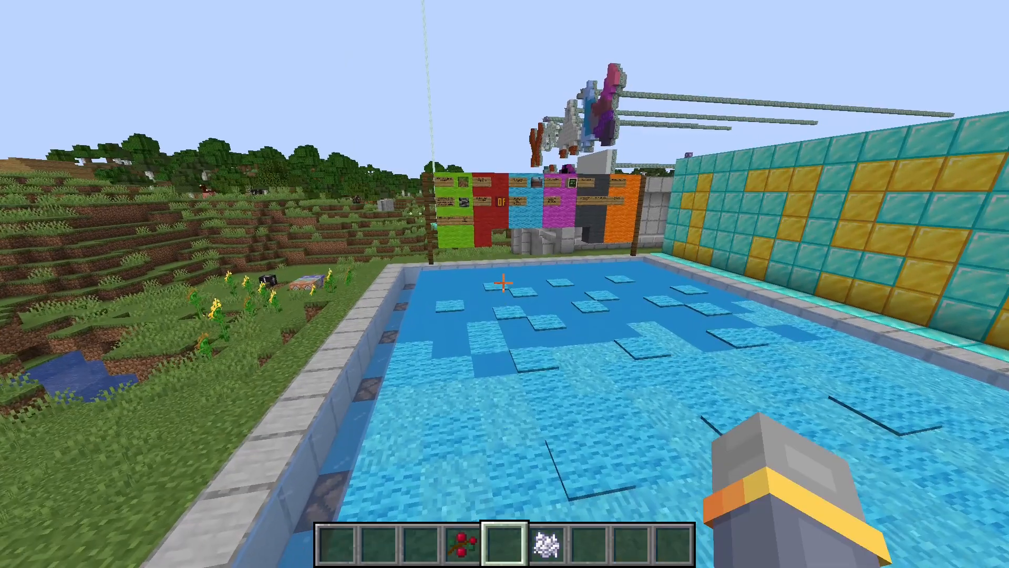
# Read the requirement board's green and red sections on the Minecraft edition, version and Optifine.
pyautogui.press('w')
pyautogui.press('w')
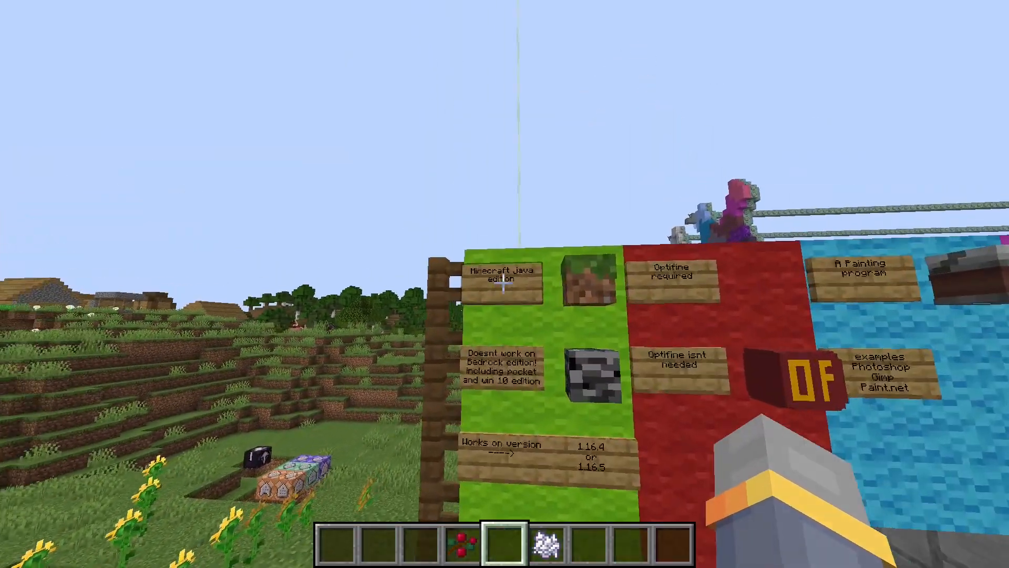
pyautogui.press('w')
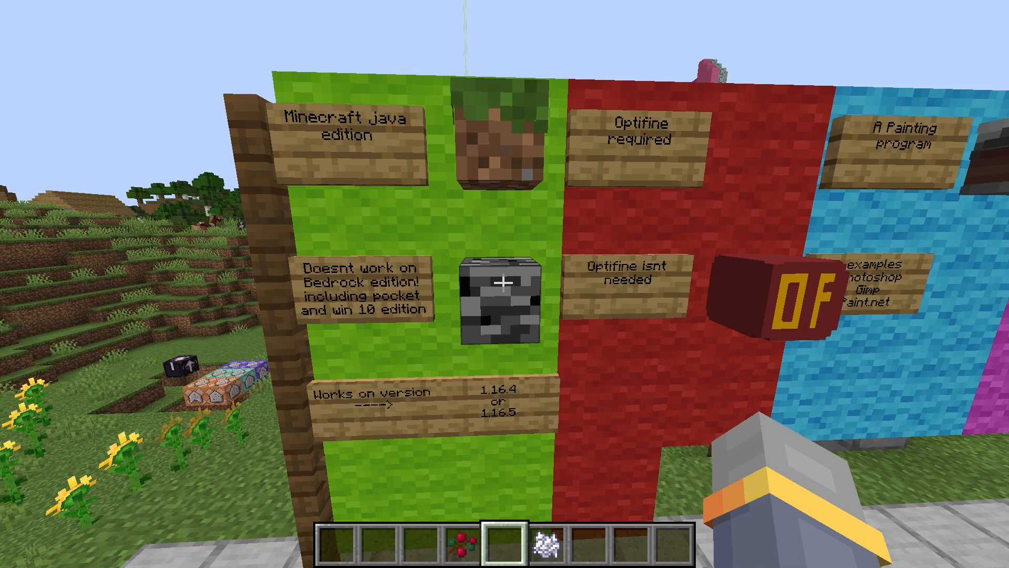
pyautogui.press('d')
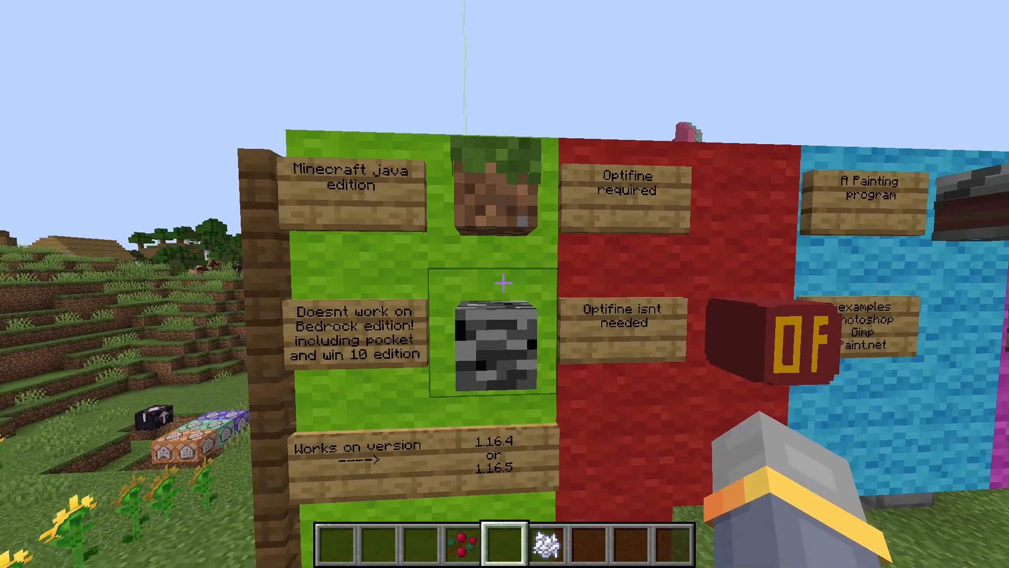
pyautogui.press('d')
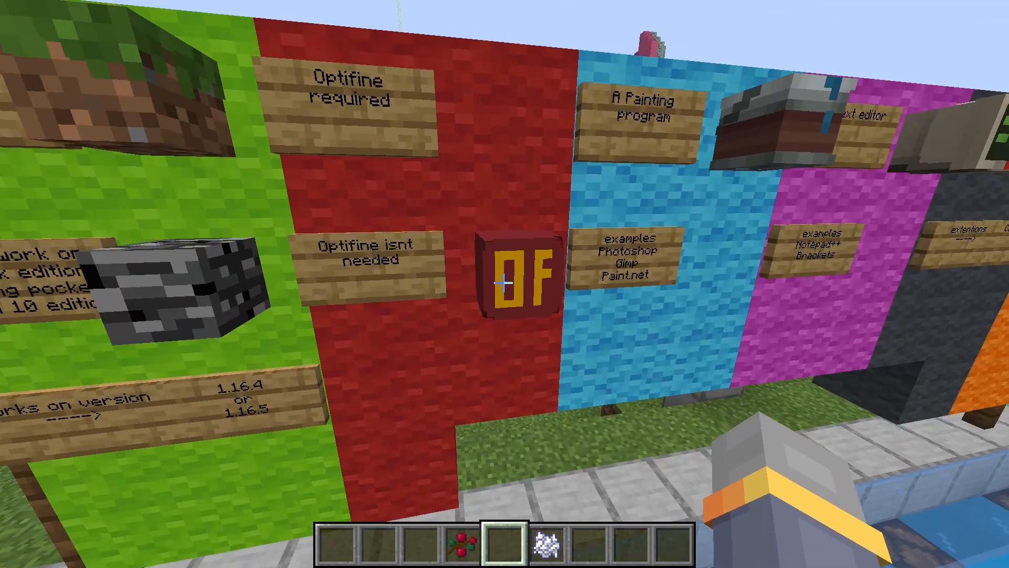
pyautogui.press('a')
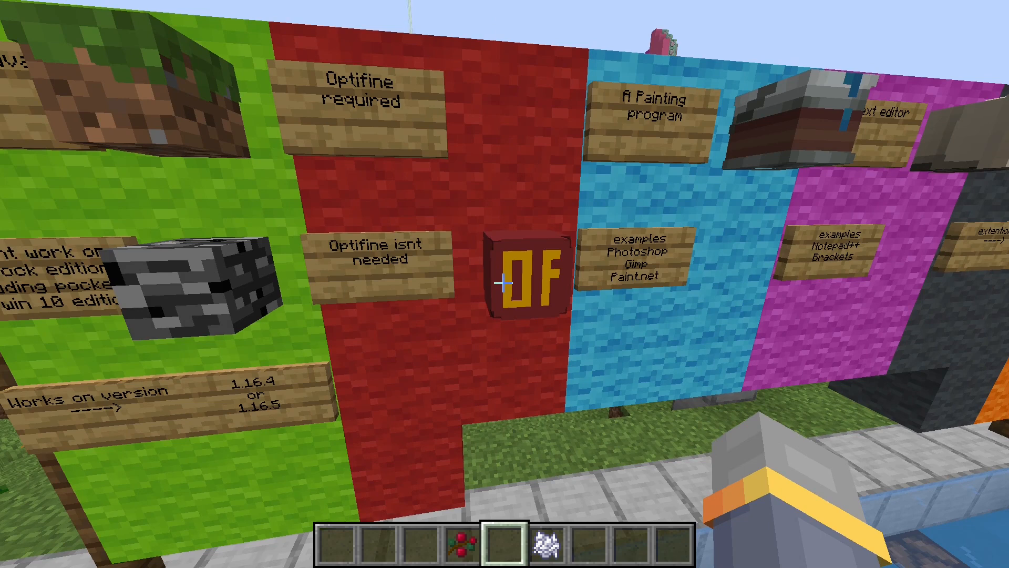
# Read the board's sections on the painting program, text editor, Blockbench and additional software, finishing with the whole board in view.
pyautogui.press('d')
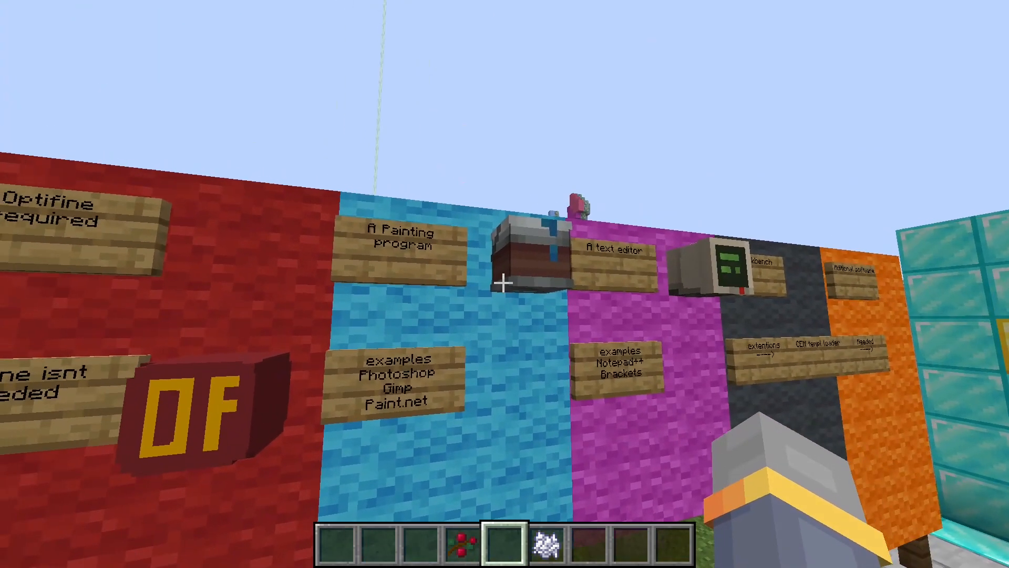
pyautogui.press('d')
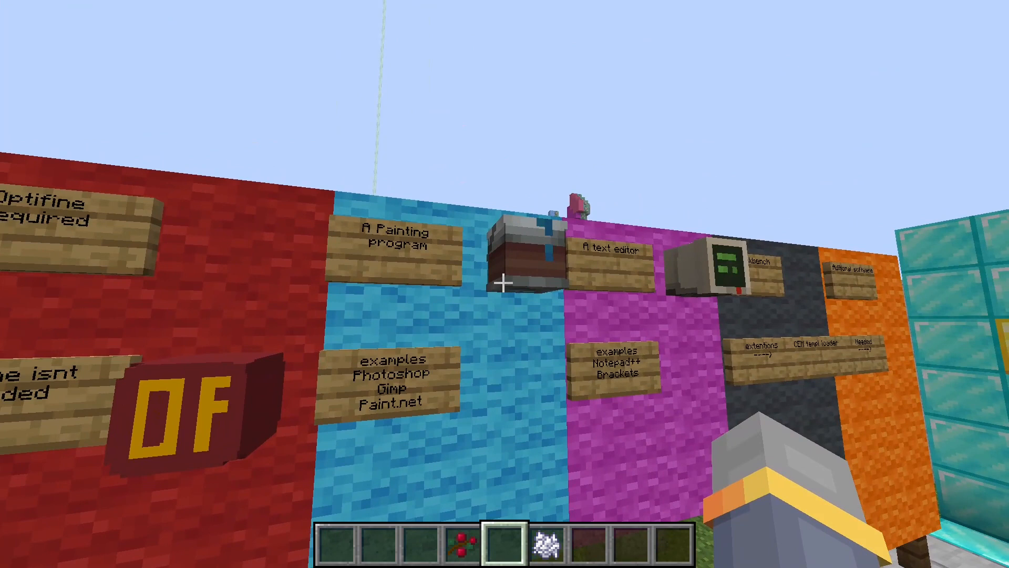
pyautogui.press('d')
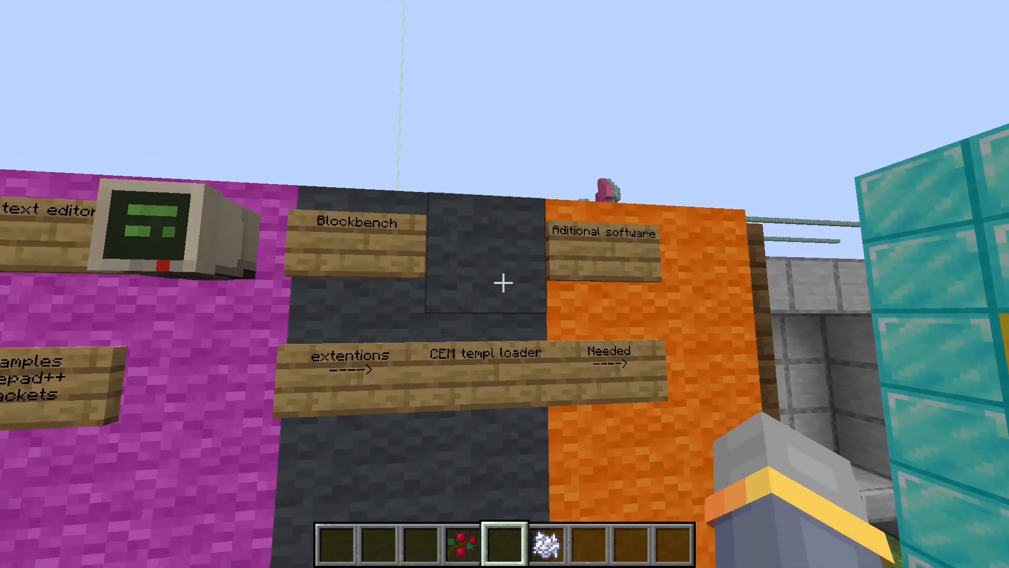
pyautogui.press('s')
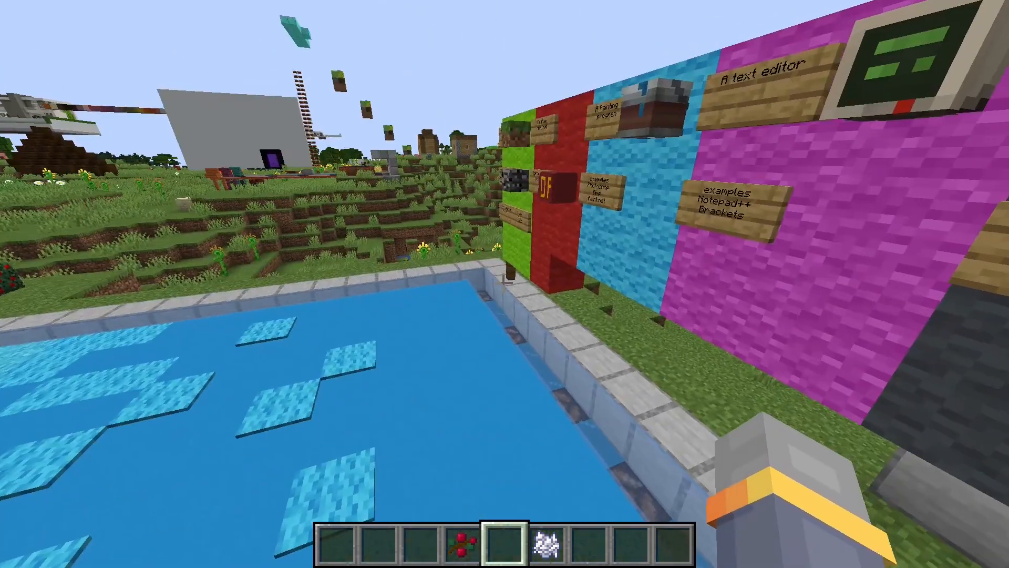
pyautogui.press('a')
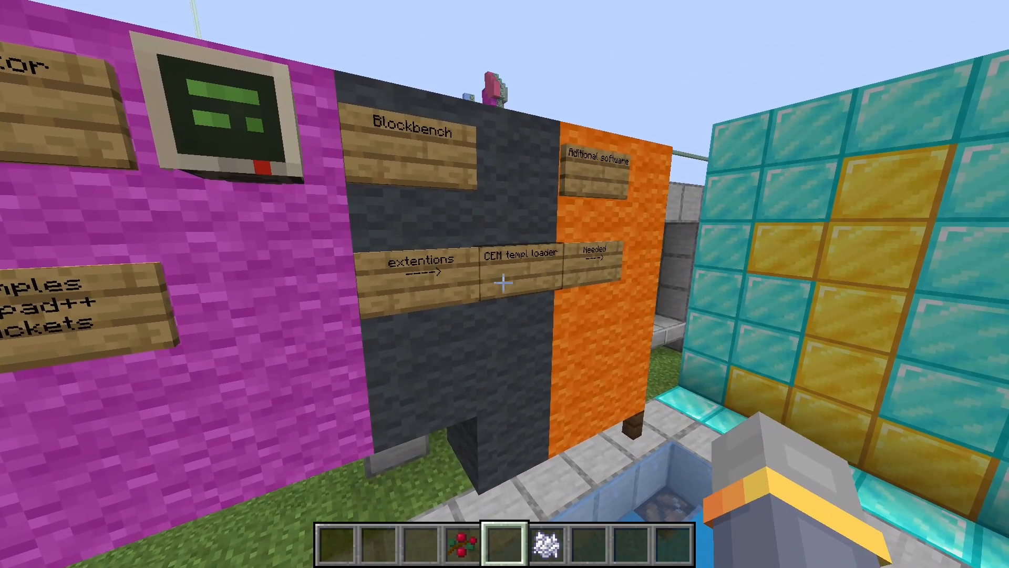
pyautogui.press('d')
pyautogui.press('s')
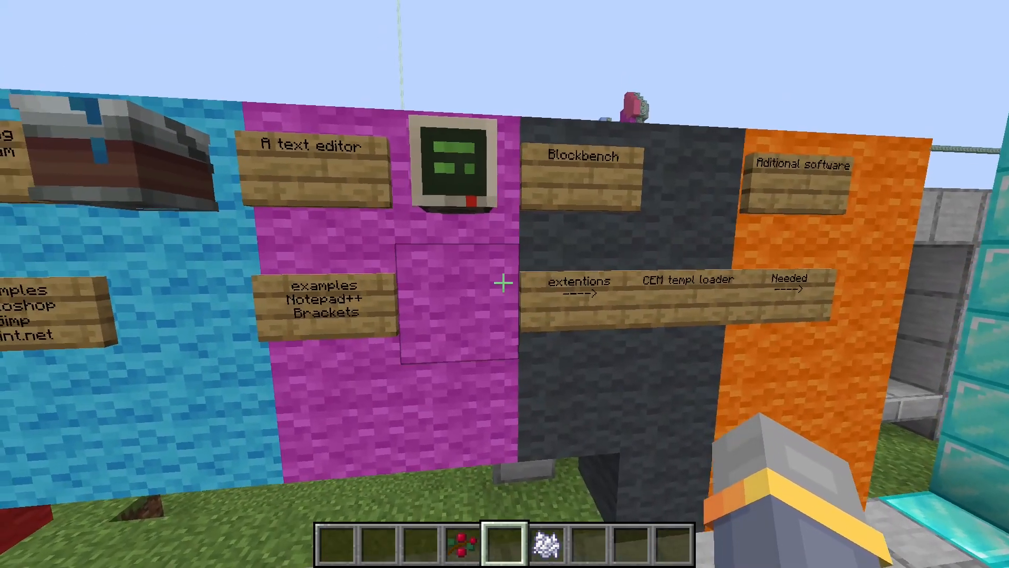
pyautogui.press('a')
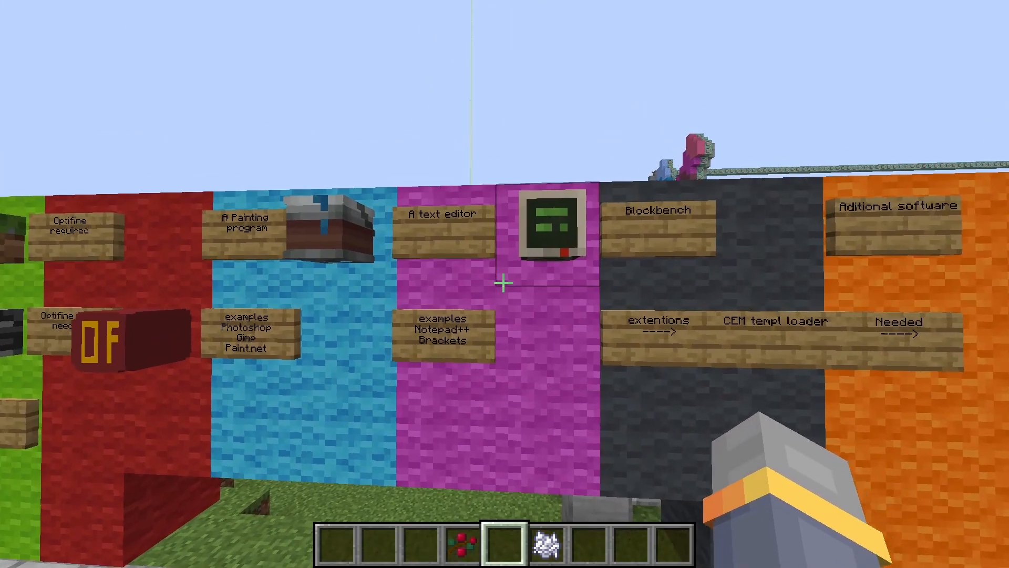
pyautogui.press('w')
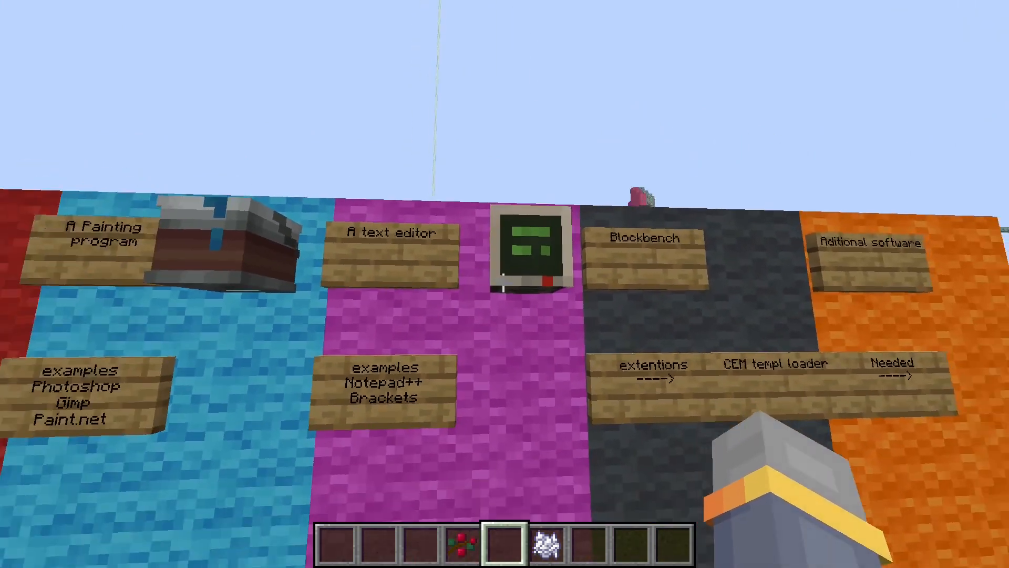
pyautogui.press('s')
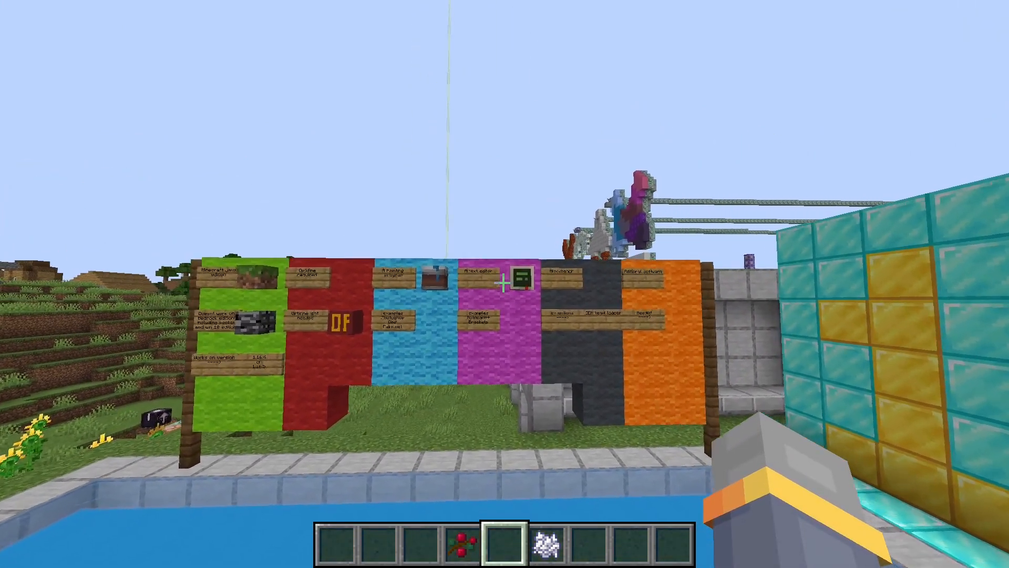
# Show the character in front-facing third-person view and walk it across the pool toward the berry bushes.
pyautogui.press('F5')
pyautogui.press('F5')
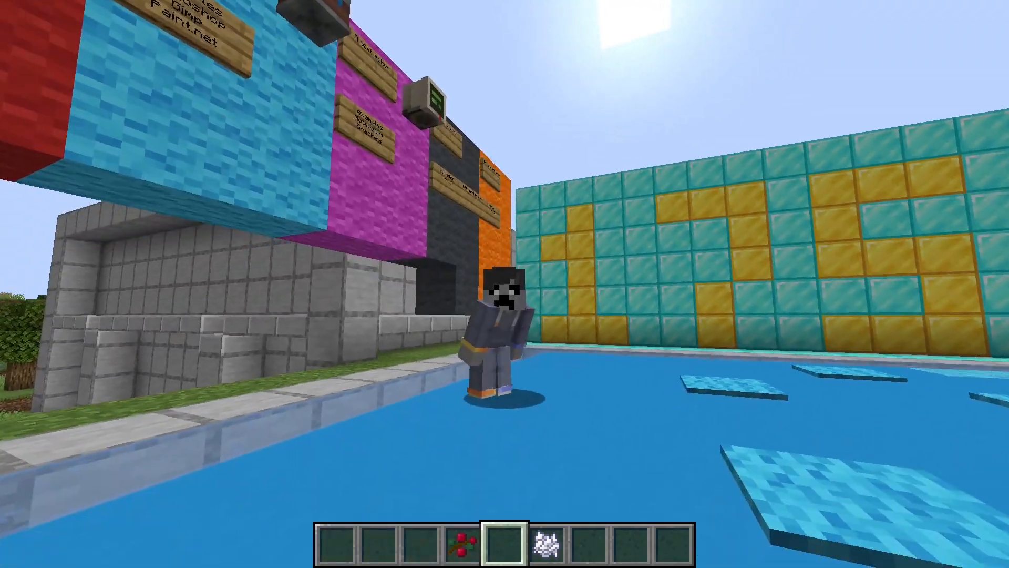
pyautogui.press('w')
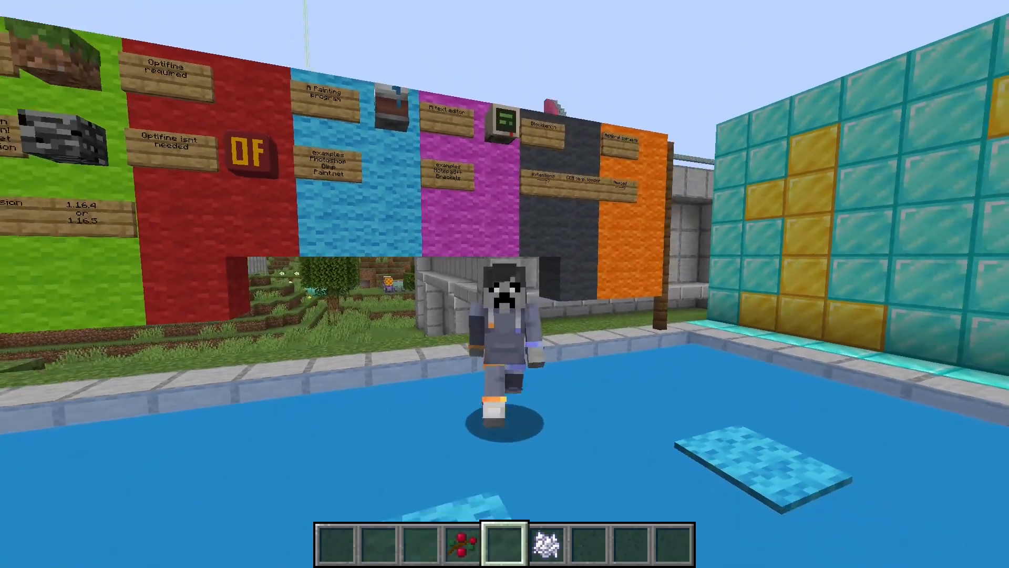
pyautogui.press('w')
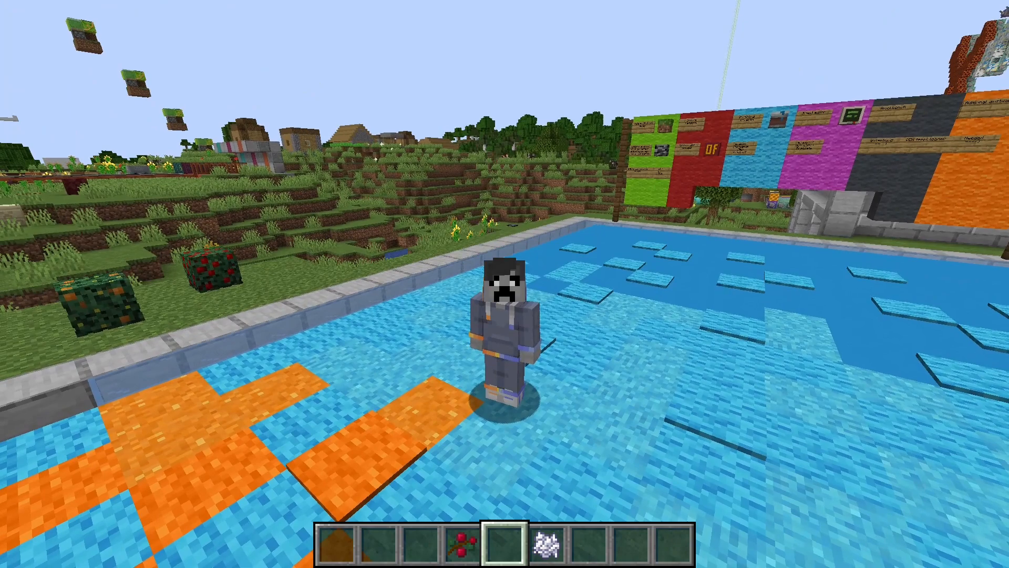
# Remove the blockier blocks pack from the selected resource packs in the game options.
pyautogui.press('Escape')
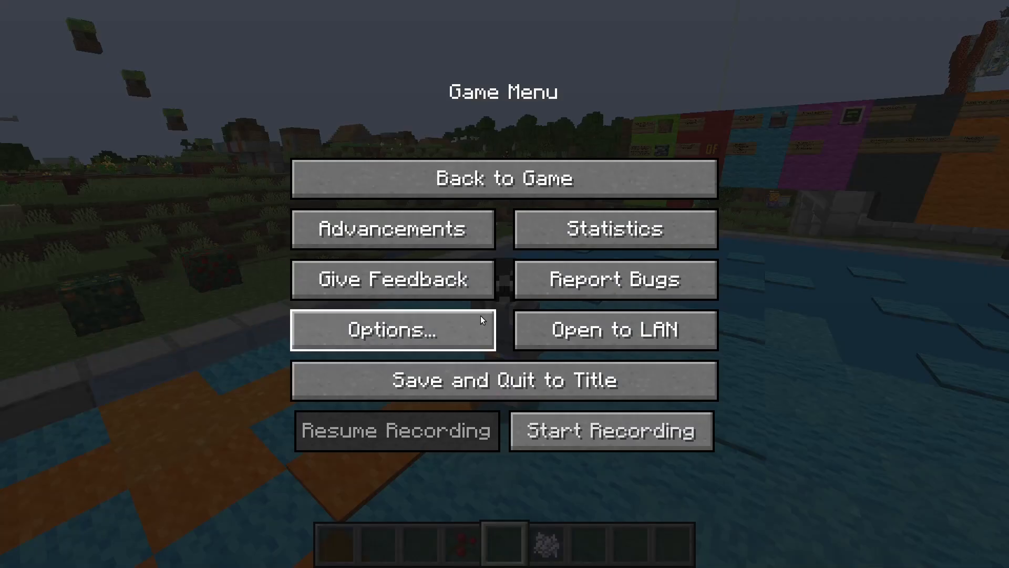
pyautogui.click(479, 320)
pyautogui.click(476, 347)
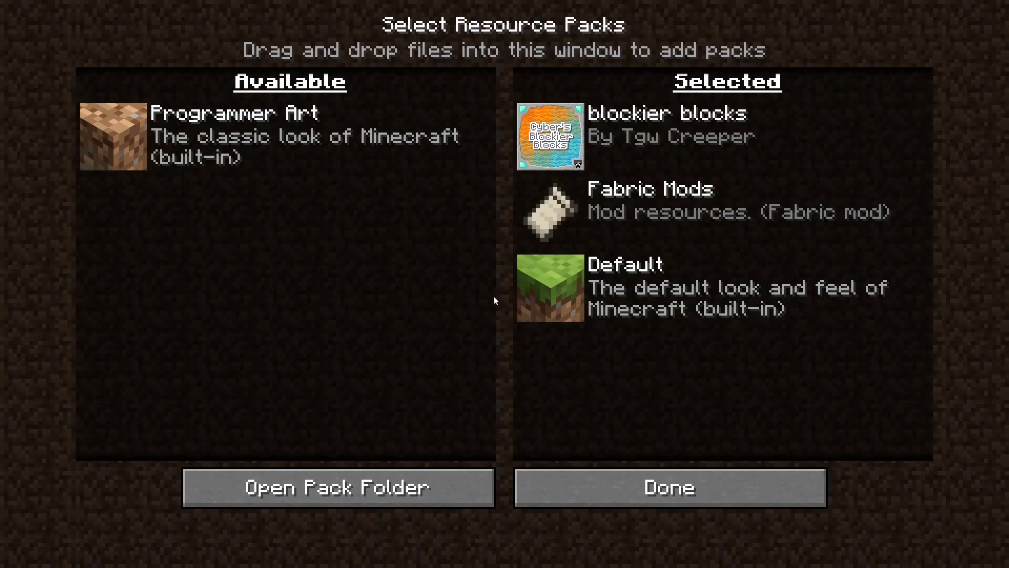
pyautogui.click(536, 118)
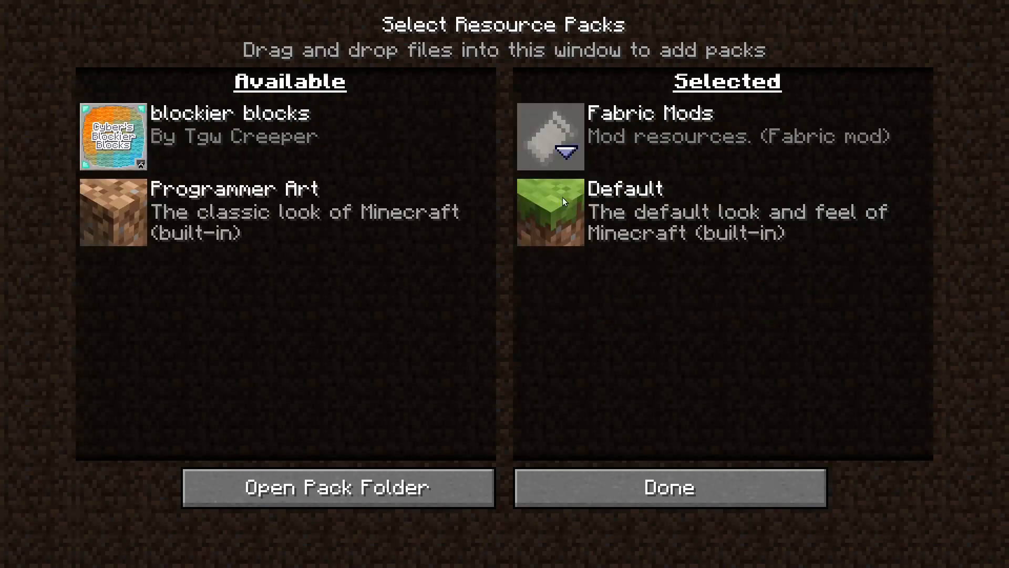
pyautogui.moveTo(134, 150)
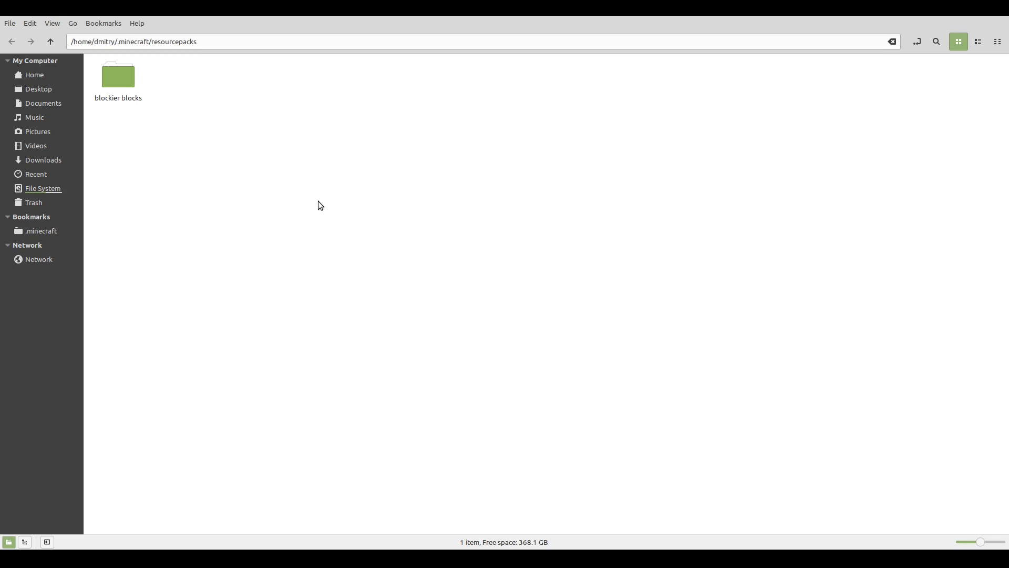
# Switch to the file manager and create a folder named 3d berrieS in the .minecraft resourcepacks folder.
pyautogui.rightClick(322, 204)
pyautogui.click(338, 206)
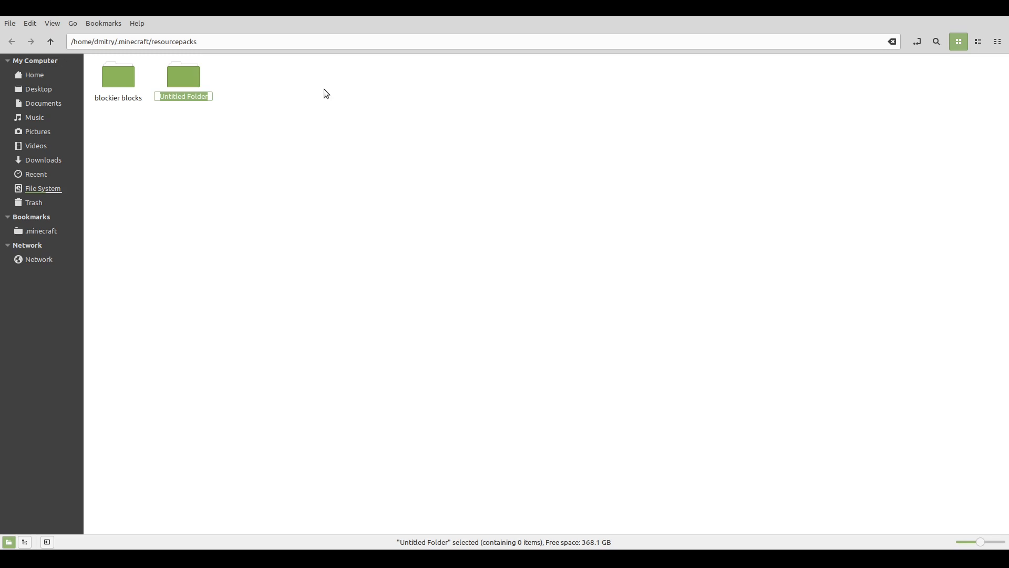
pyautogui.write('3d berru')
pyautogui.press('BackSpace')
pyautogui.write('ies')
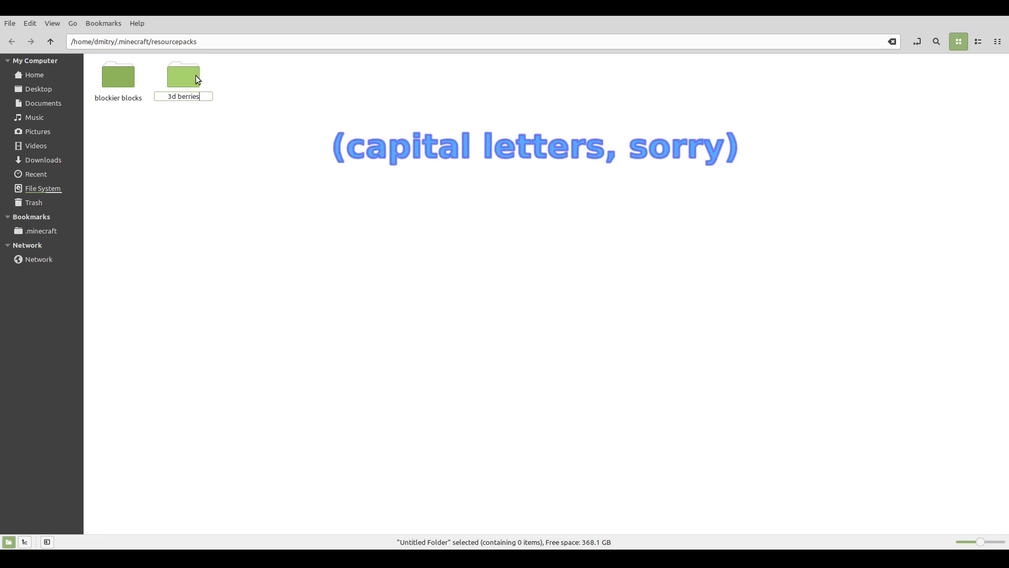
pyautogui.click(310, 153)
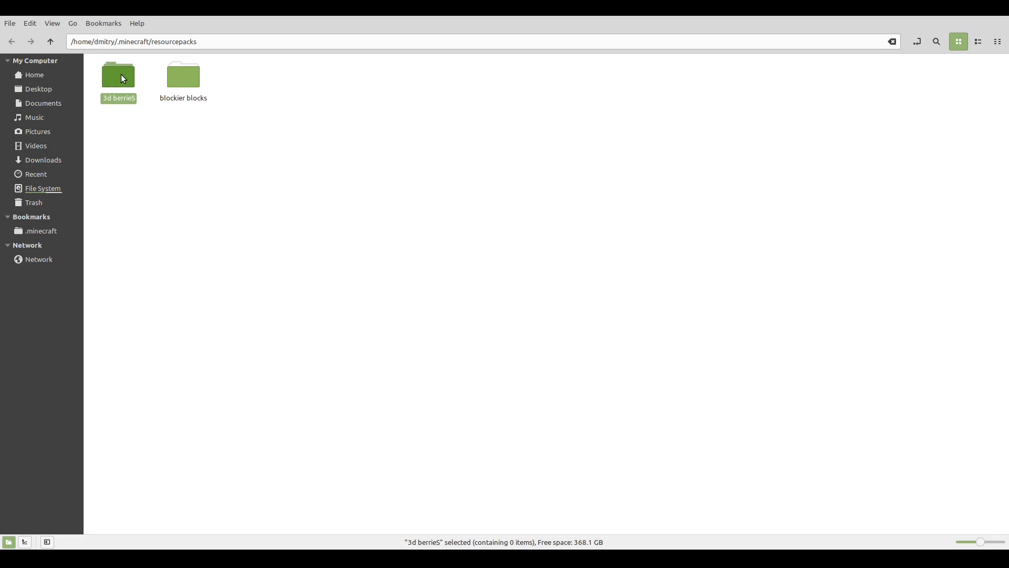
# Create a folder named assets inside the 3d berrieS folder.
pyautogui.doubleClick(122, 77)
pyautogui.hotkey('ctrl', 'shift', 'n')
pyautogui.write('a')
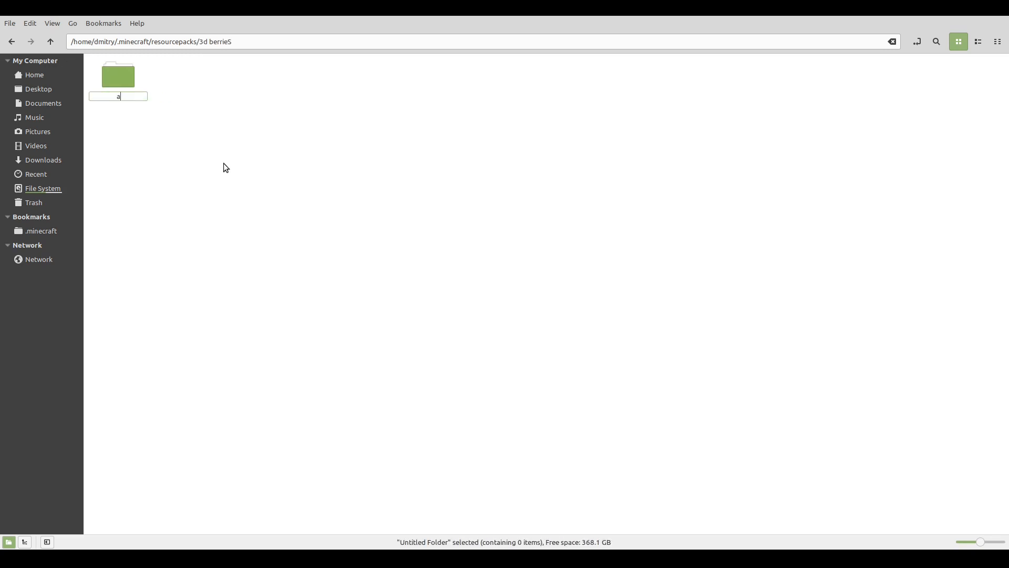
pyautogui.write('ssets')
pyautogui.click(201, 140)
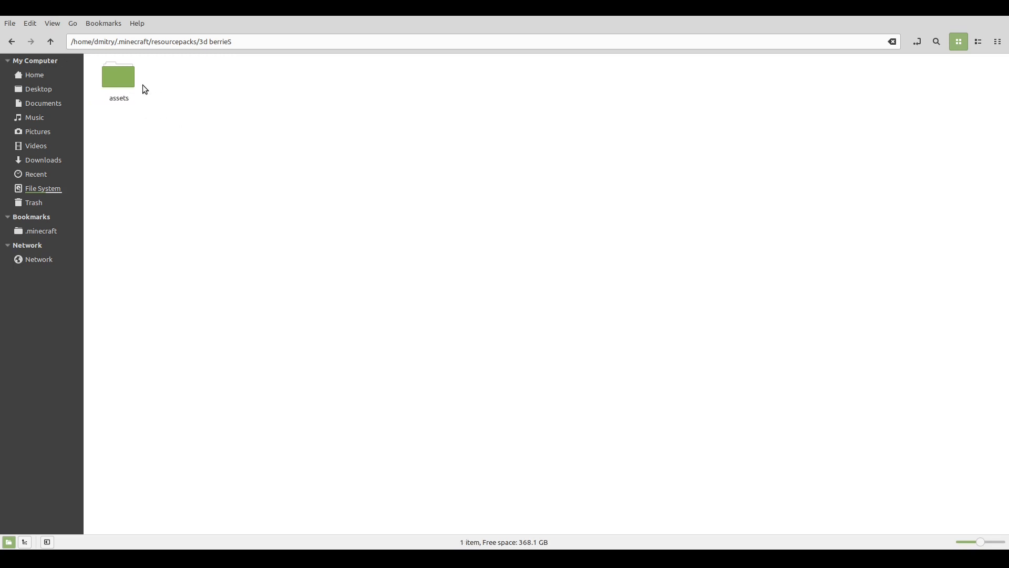
# Create a folder named minecraft inside the assets folder.
pyautogui.doubleClick(116, 77)
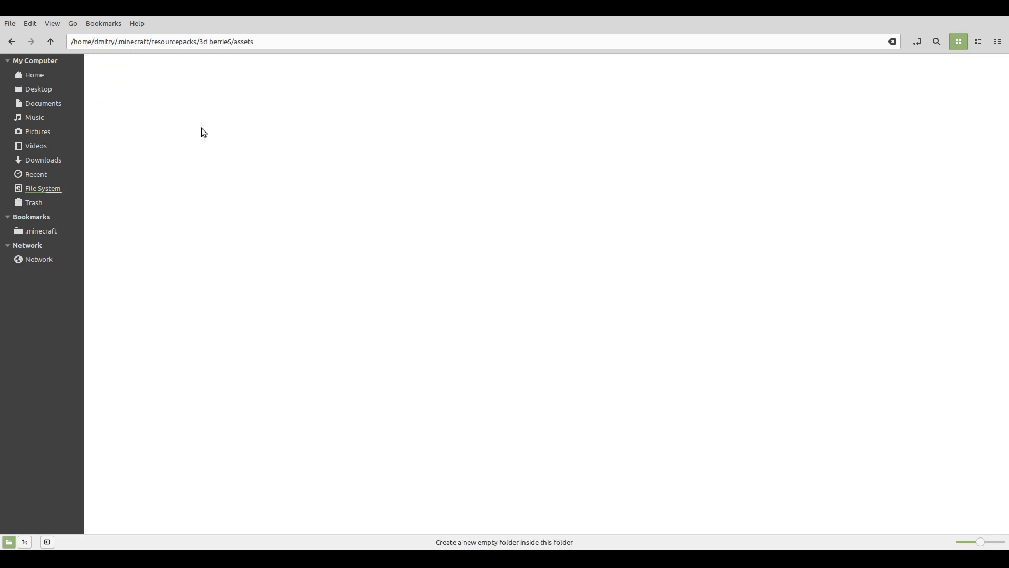
pyautogui.hotkey('ctrl', 'shift', 'n')
pyautogui.write('m')
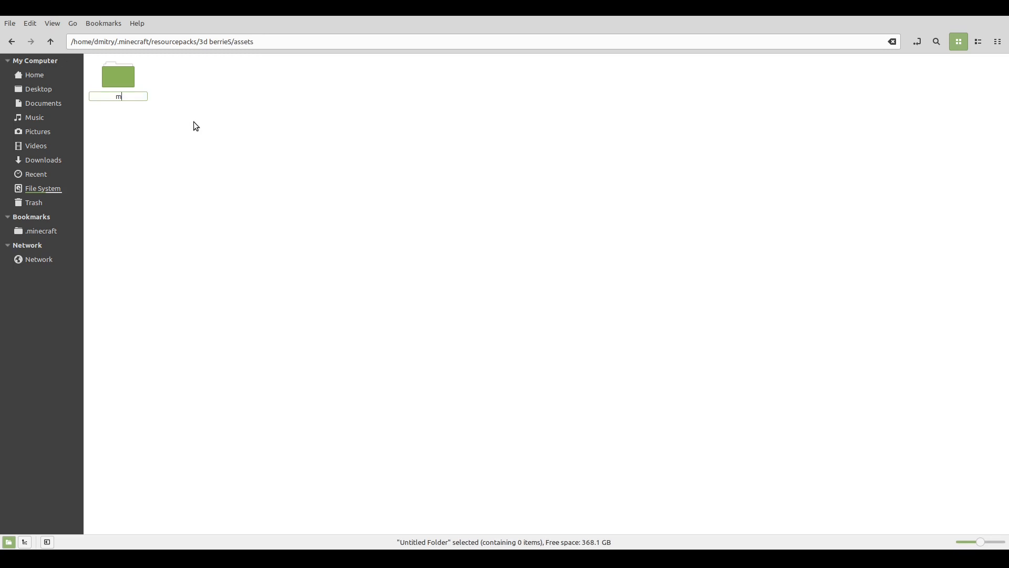
pyautogui.write('inecraft')
pyautogui.press('Escape')
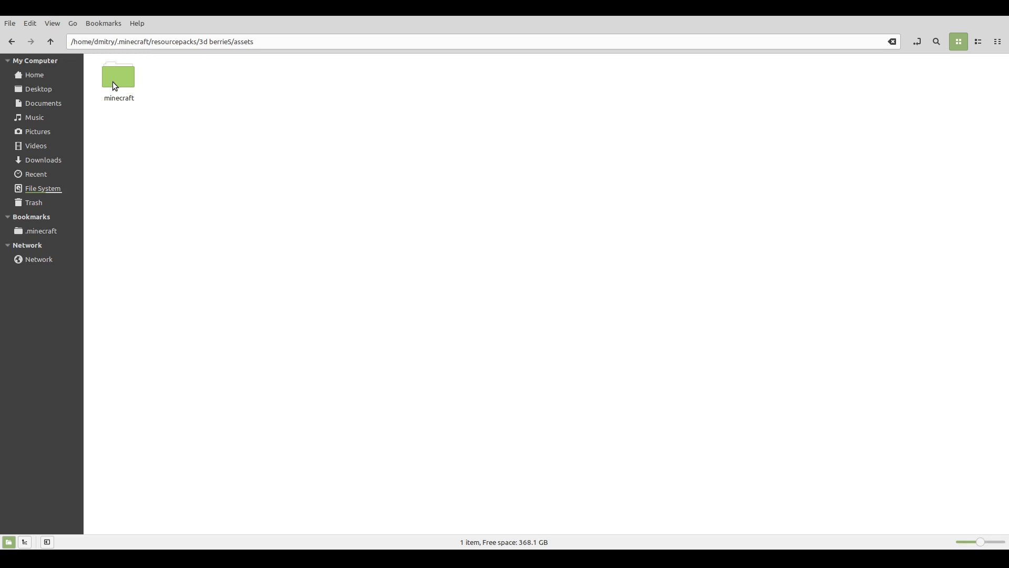
# Create two folders named textures and models inside the minecraft folder.
pyautogui.doubleClick(115, 81)
pyautogui.hotkey('ctrl', 'shift', 'n')
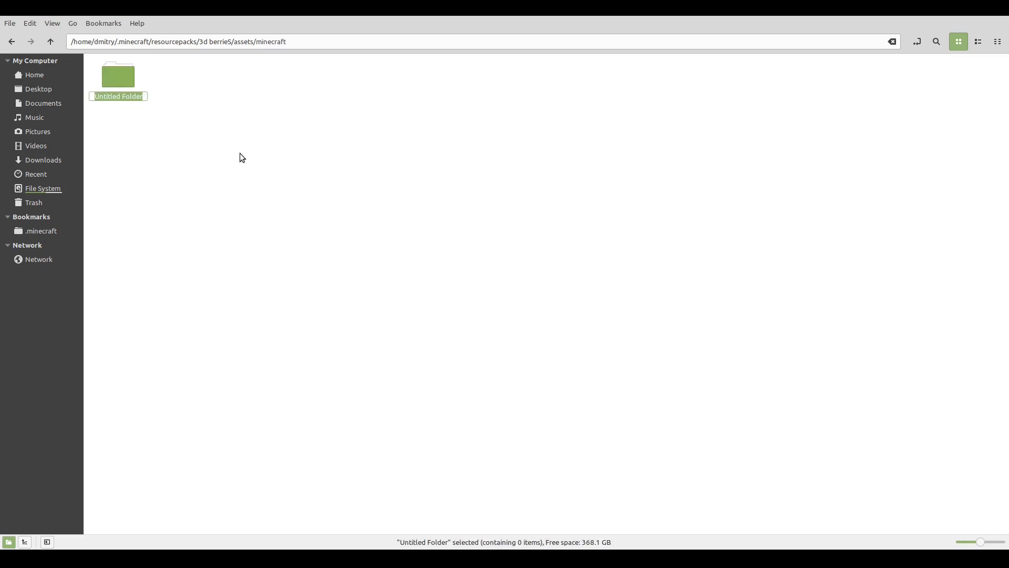
pyautogui.write('textures')
pyautogui.press('Return')
pyautogui.hotkey('ctrl', 'shift', 'n')
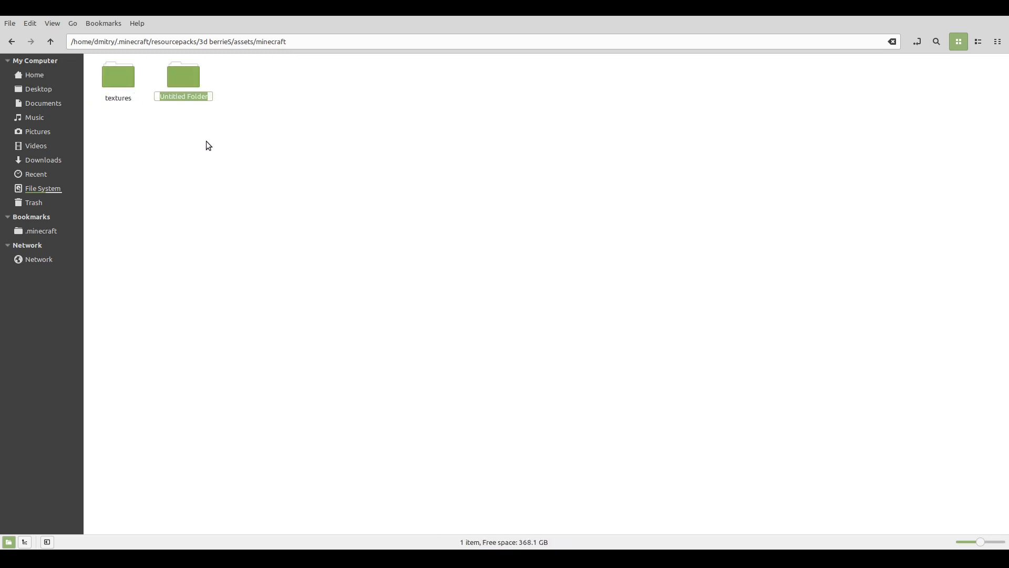
pyautogui.write('models')
pyautogui.click(204, 134)
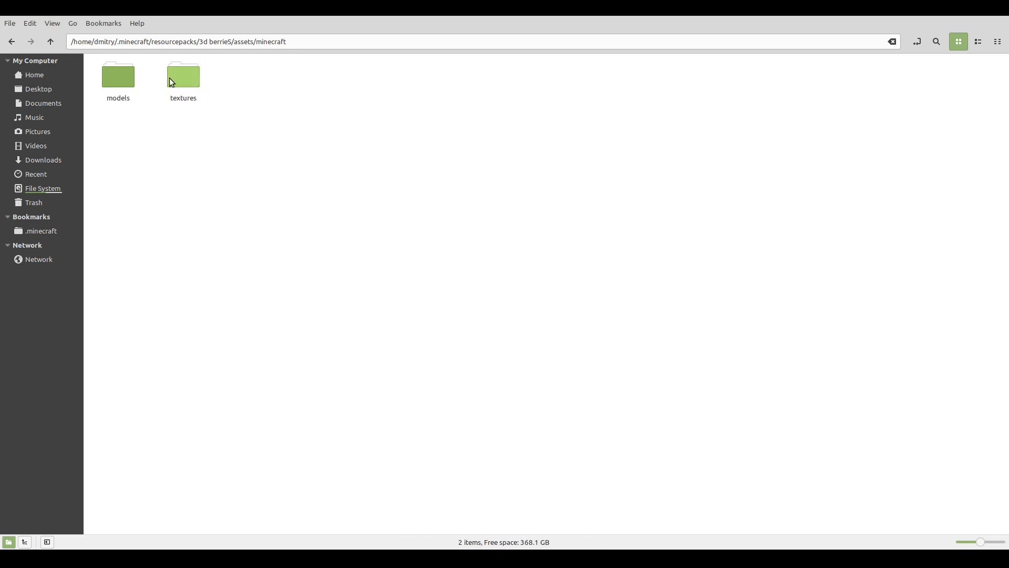
# Create a folder named blocks inside the textures folder and open it.
pyautogui.doubleClick(176, 78)
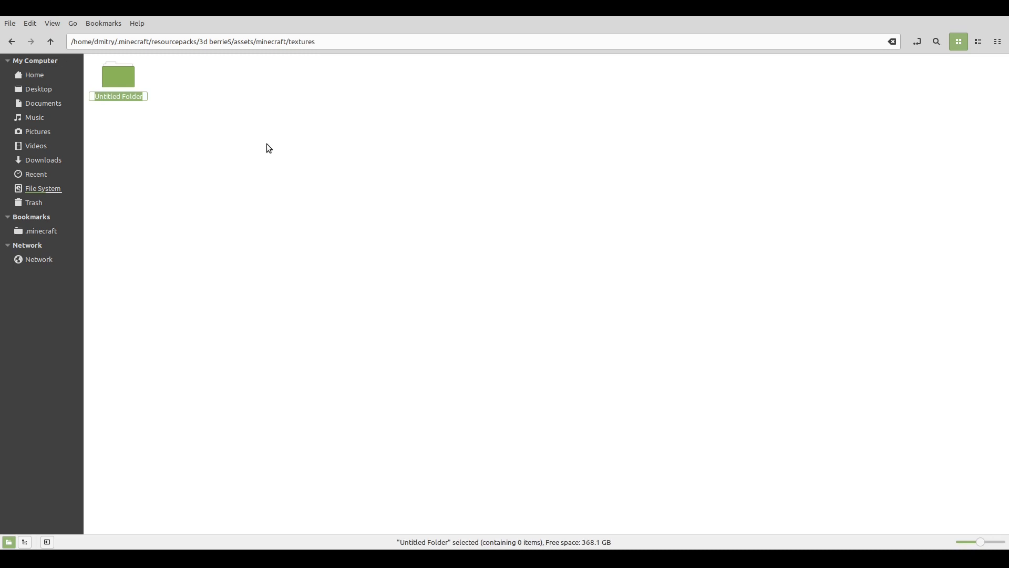
pyautogui.write('blocks')
pyautogui.press('Return')
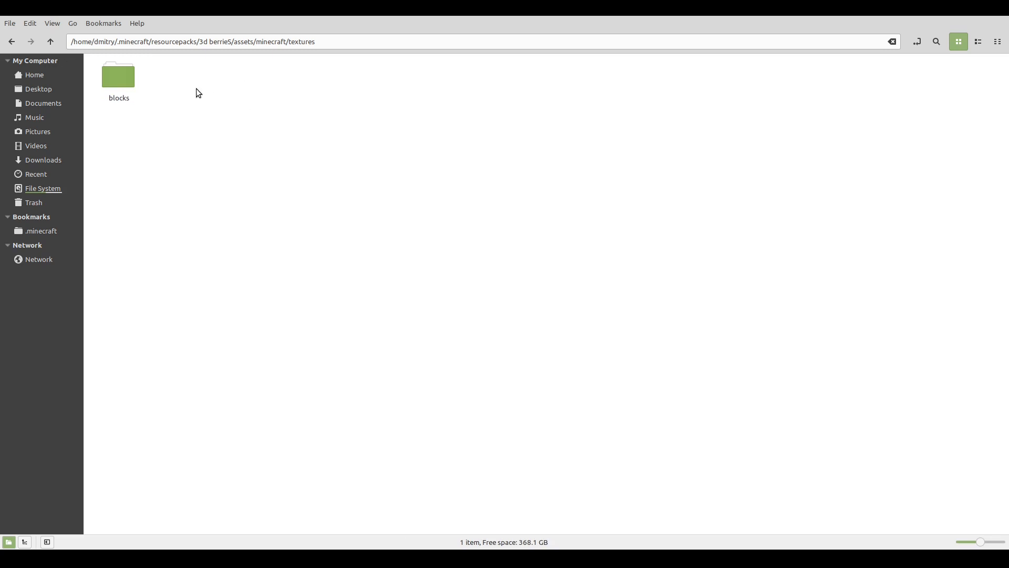
pyautogui.doubleClick(116, 88)
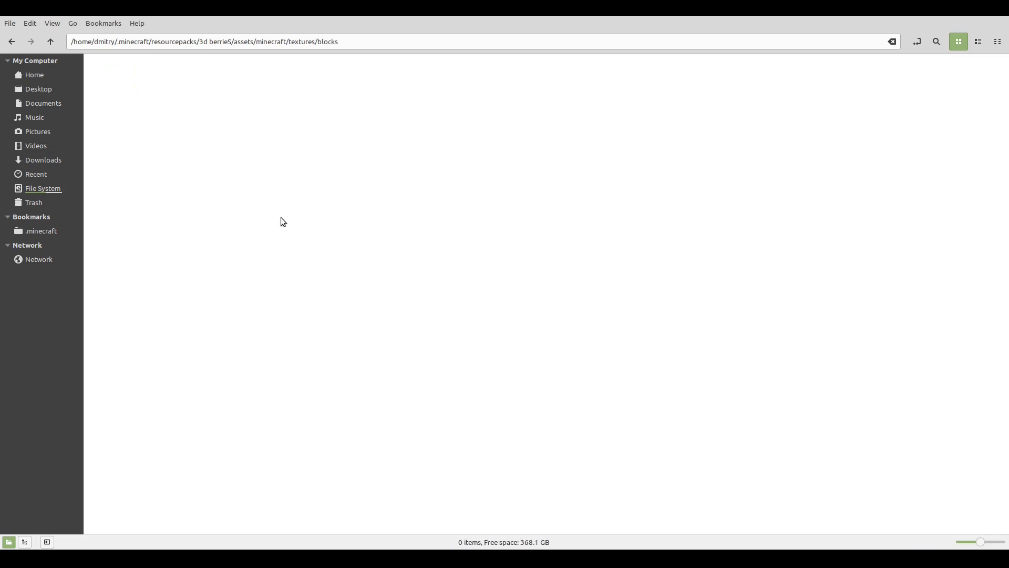
# Create a folder named block inside the models folder and open it.
pyautogui.hotkey('alt', 'Up')
pyautogui.hotkey('alt', 'Up')
pyautogui.doubleClick(114, 79)
pyautogui.hotkey('ctrl', 'shift', 'n')
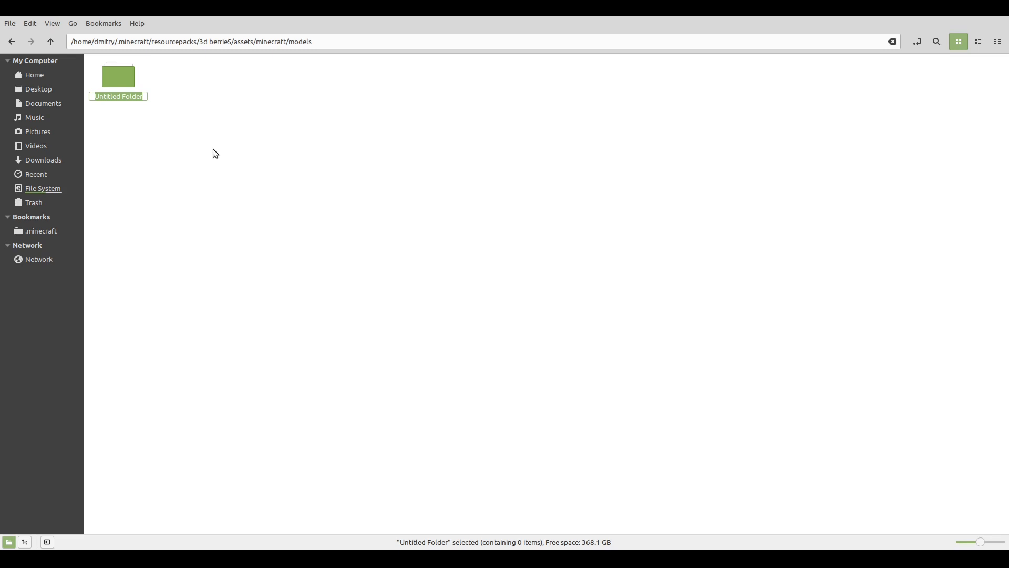
pyautogui.write('block')
pyautogui.click(230, 179)
pyautogui.doubleClick(128, 84)
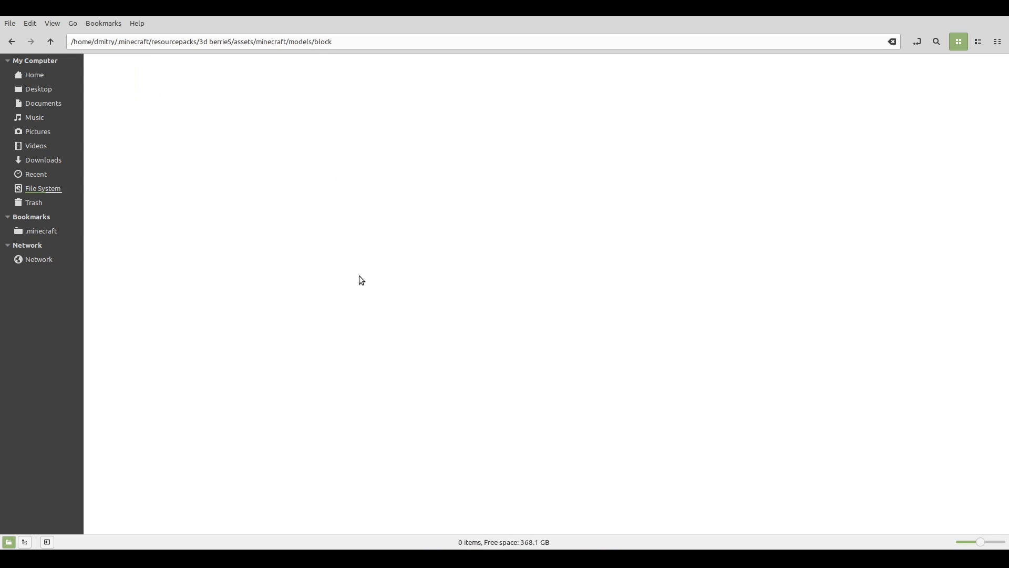
# Go back to the 3d berrieS folder and create an empty document named pack.mcmeta there.
pyautogui.press('BackSpace')
pyautogui.press('BackSpace')
pyautogui.press('BackSpace')
pyautogui.press('BackSpace')
pyautogui.click(166, 149)
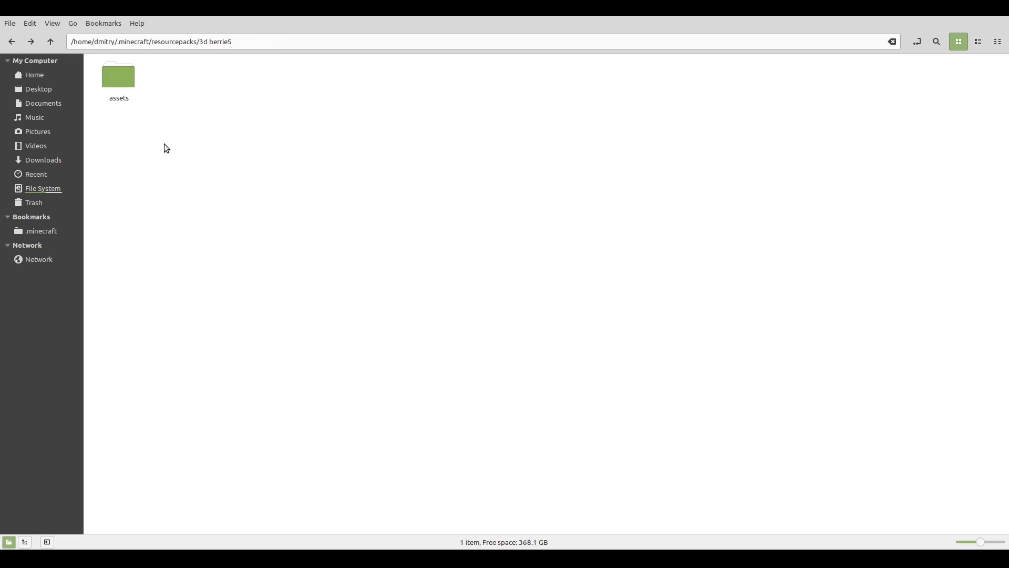
pyautogui.rightClick(172, 168)
pyautogui.click(311, 204)
pyautogui.write('p')
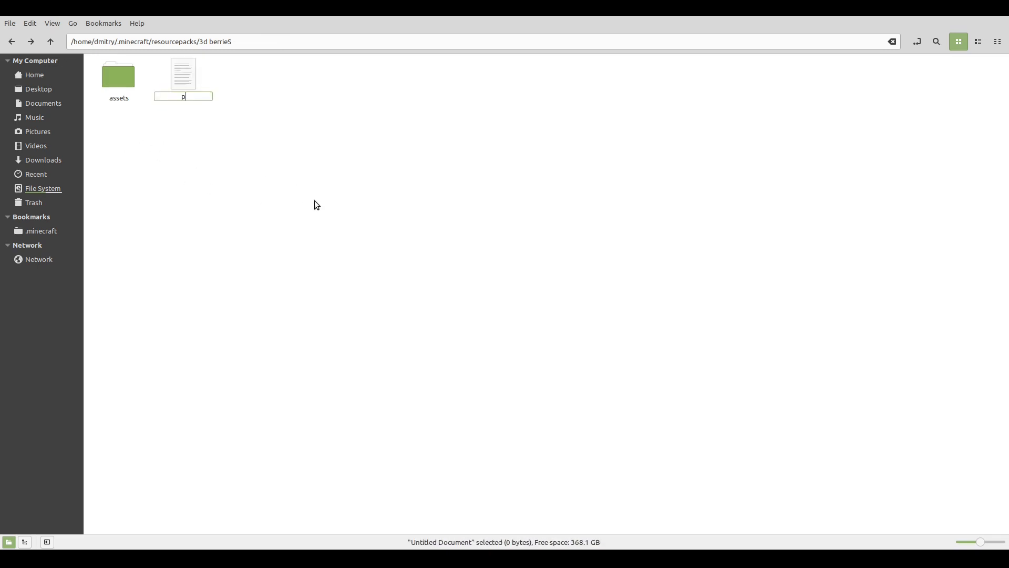
pyautogui.write('ack.mcmeta')
pyautogui.press('Return')
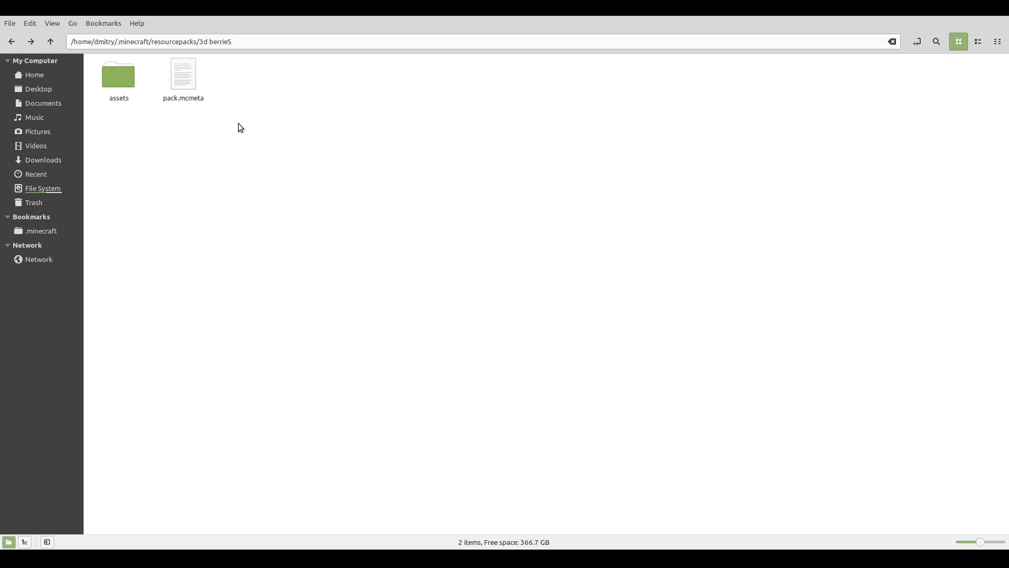
# Look at the pack.png icon in the blockier blocks pack folder and return to the 3d berrieS folder.
pyautogui.press('BackSpace')
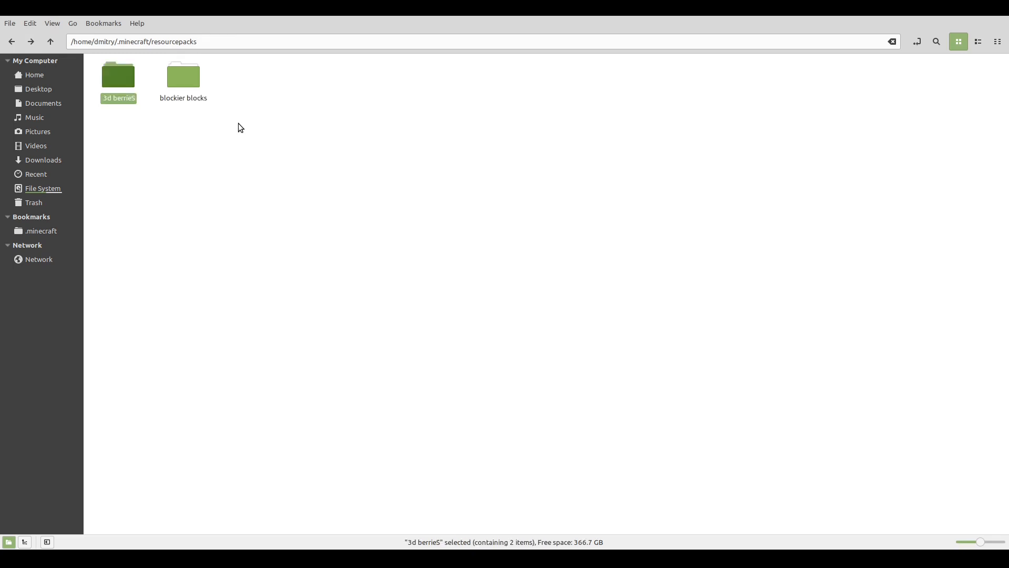
pyautogui.doubleClick(193, 103)
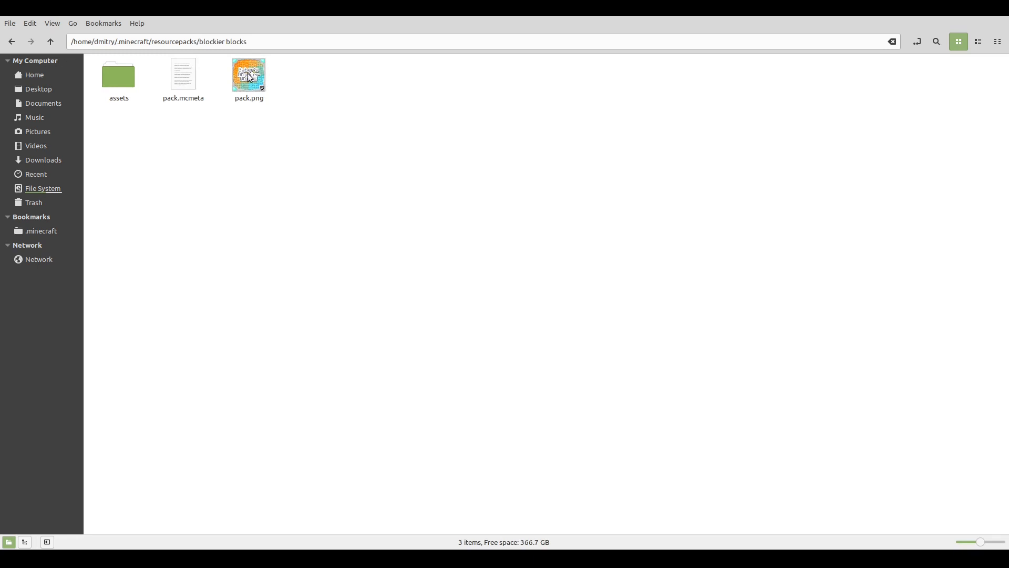
pyautogui.press('BackSpace')
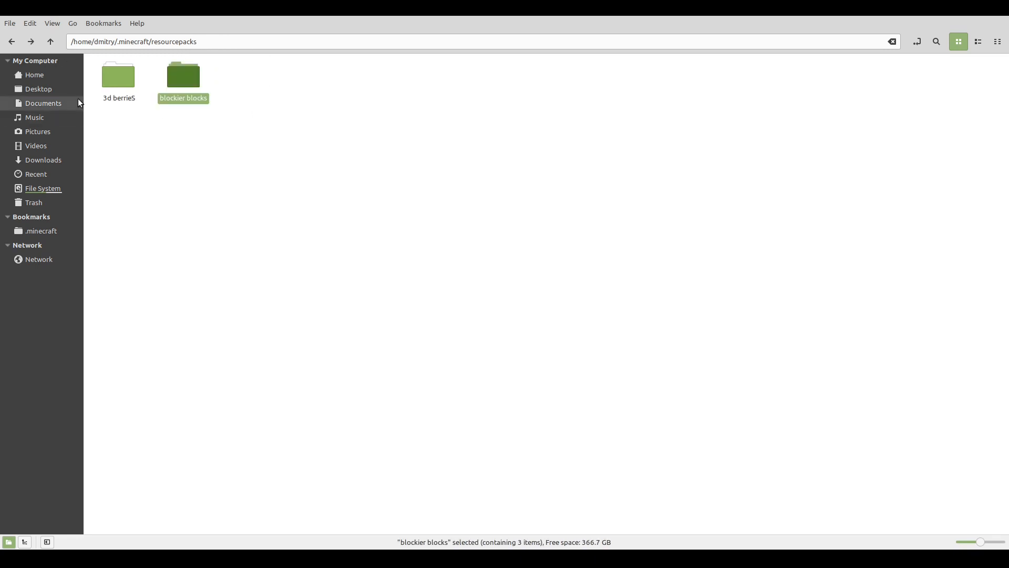
pyautogui.doubleClick(112, 86)
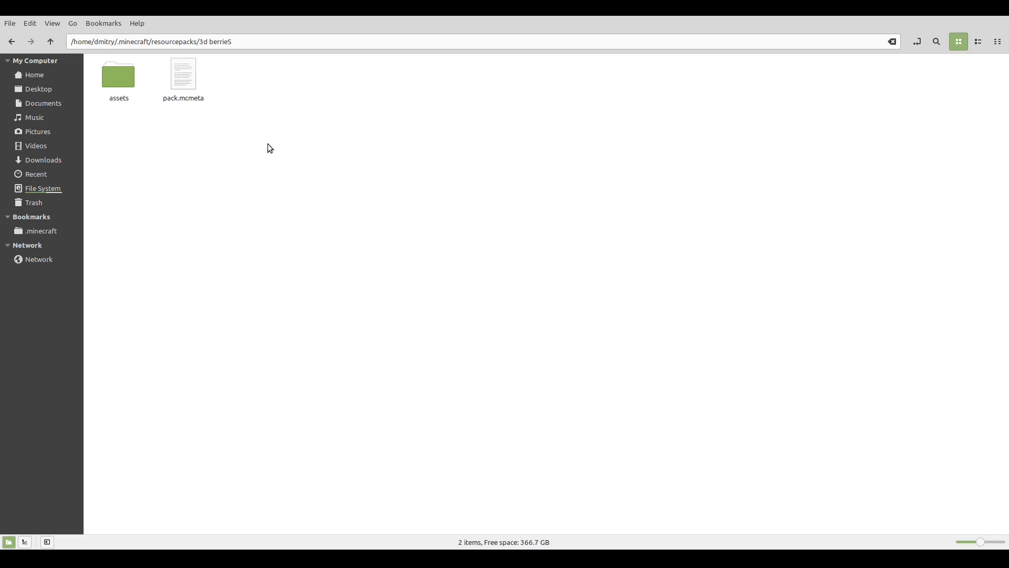
# Open pack.mcmeta in the text editor, paste the copied pack metadata block and set pack_format to 7.
pyautogui.doubleClick(185, 83)
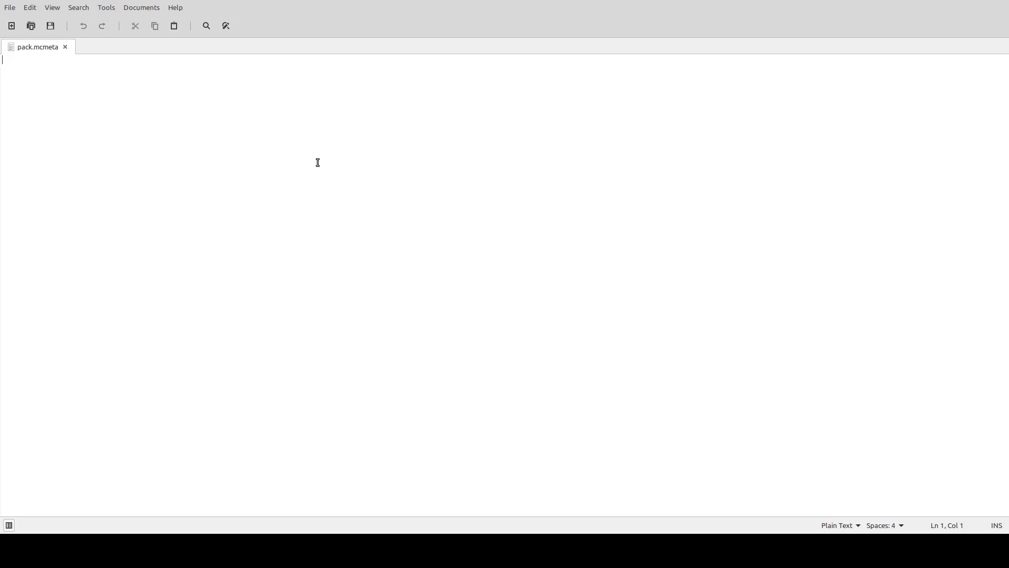
pyautogui.write('{    "pack": {       "pack_format": 7,       "description": "By Tgw Creeper"    } }')
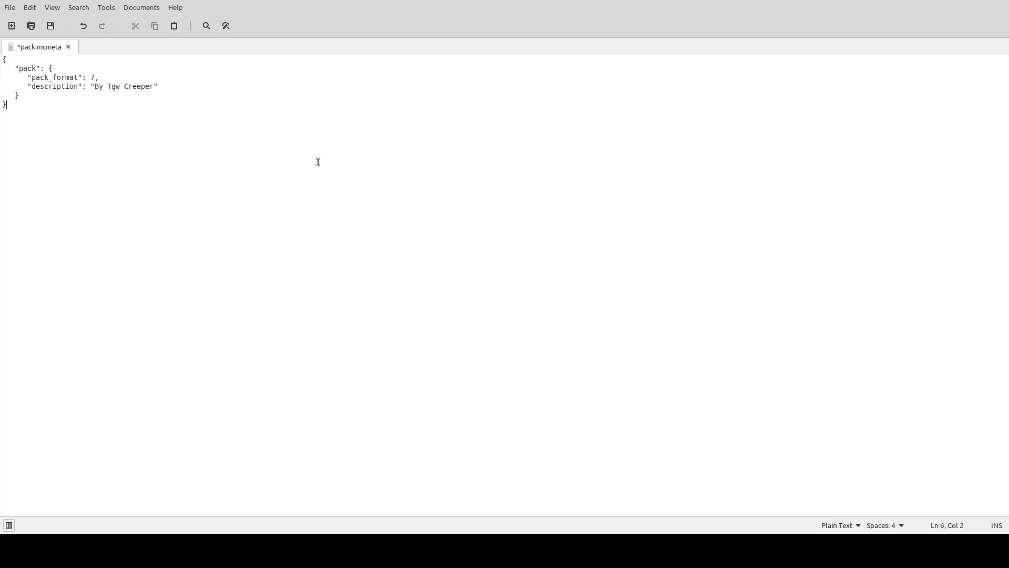
pyautogui.click(93, 79)
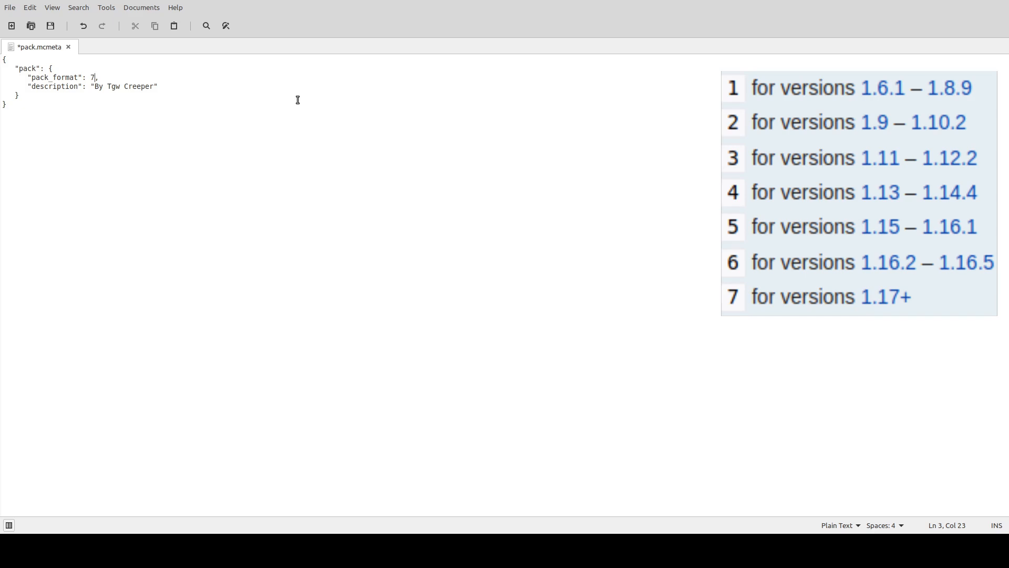
pyautogui.press('BackSpace')
pyautogui.write('6')
pyautogui.press('BackSpace')
pyautogui.write('7')
# Check the quoted description text in pack.mcmeta and save the file.
pyautogui.click(95, 87)
pyautogui.click(158, 86)
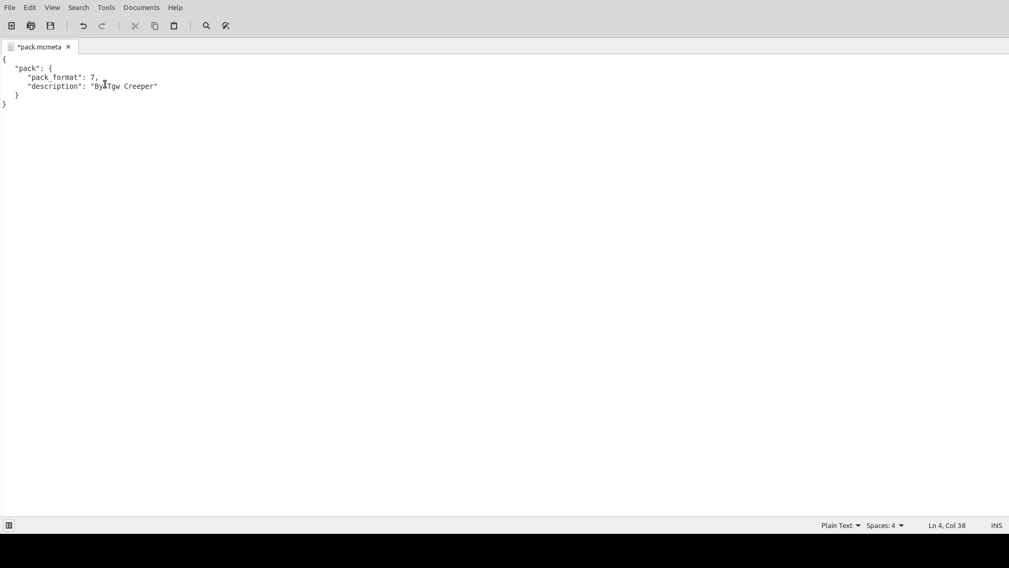
pyautogui.click(154, 86)
pyautogui.click(94, 87)
pyautogui.click(154, 84)
pyautogui.hotkey('ctrl', 's')
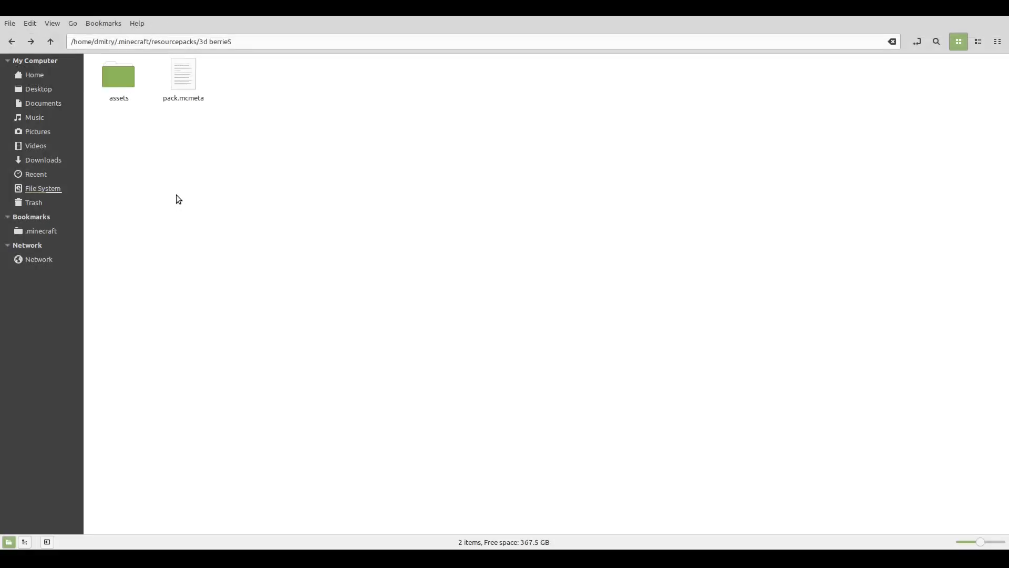
# Paste the four copied textures sweet_berry_bush_stage0.png to sweet_berry_bush_stage3.png into the assets/minecraft/textures/blocks folder.
pyautogui.doubleClick(117, 79)
pyautogui.doubleClick(128, 84)
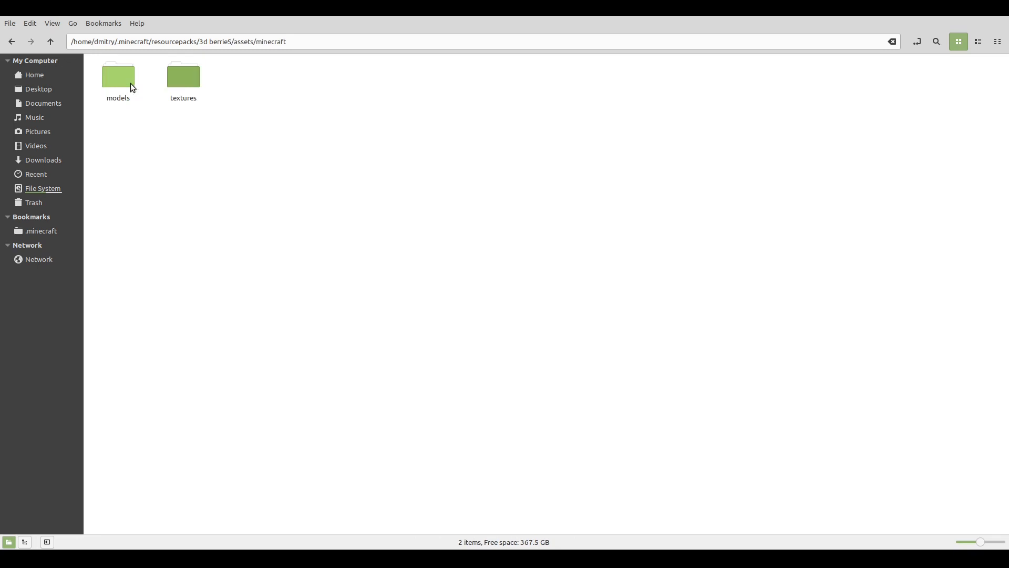
pyautogui.doubleClick(185, 82)
pyautogui.doubleClick(116, 78)
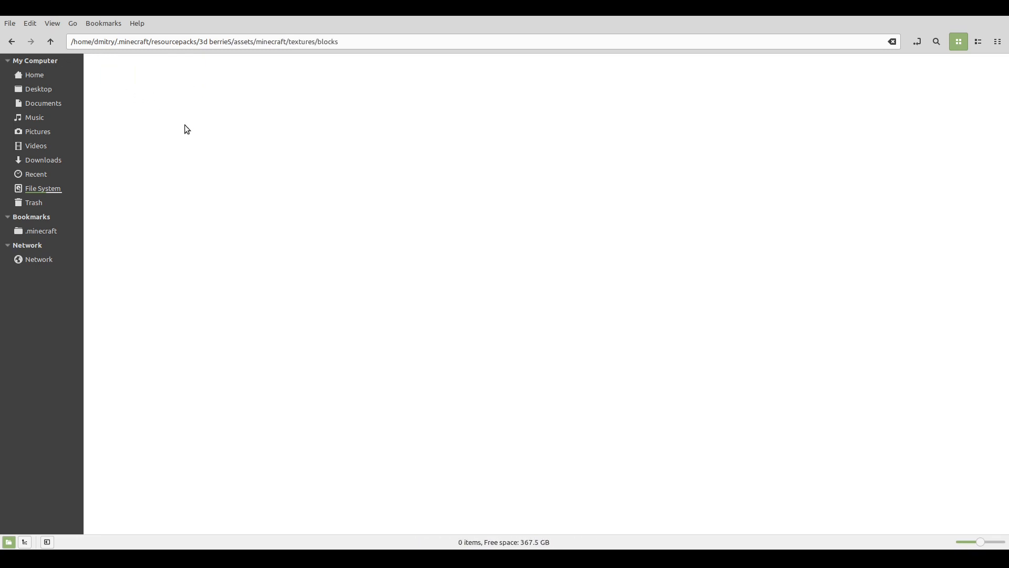
pyautogui.hotkey('ctrl', 'v')
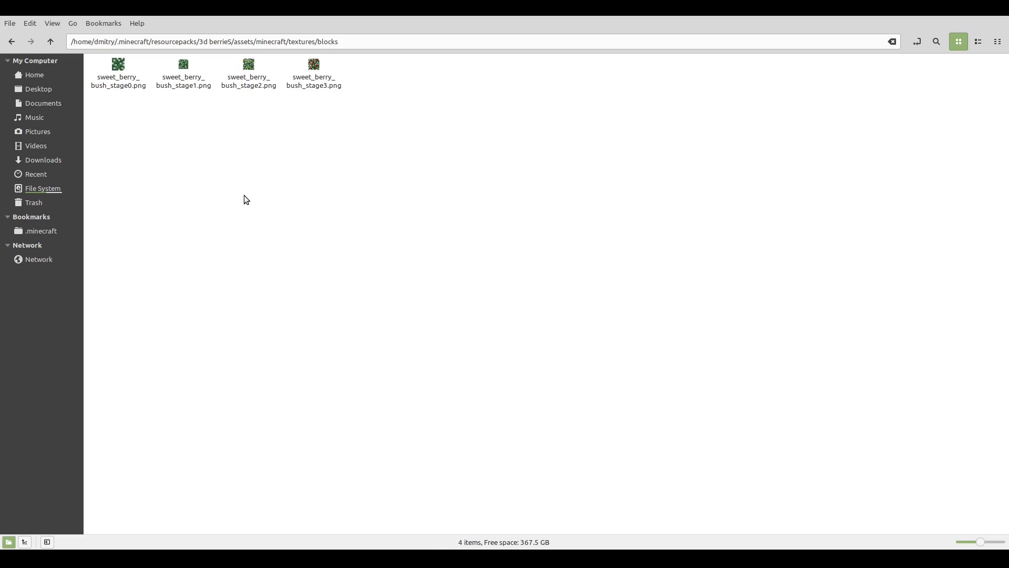
# Examine the four sweet berry bush stage textures one by one in the blocks folder.
pyautogui.click(252, 64)
pyautogui.click(309, 97)
pyautogui.click(118, 70)
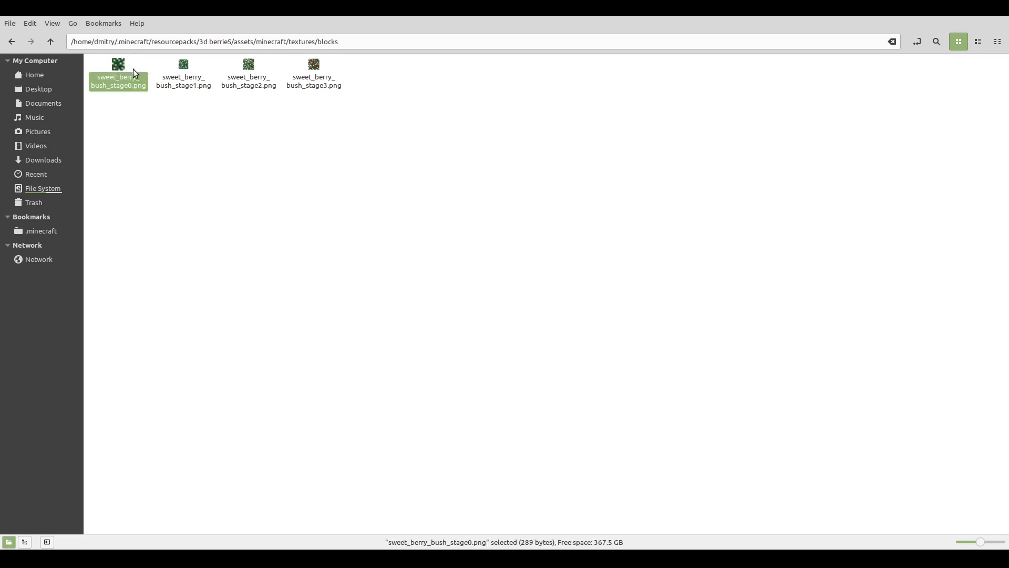
pyautogui.click(179, 71)
pyautogui.click(179, 68)
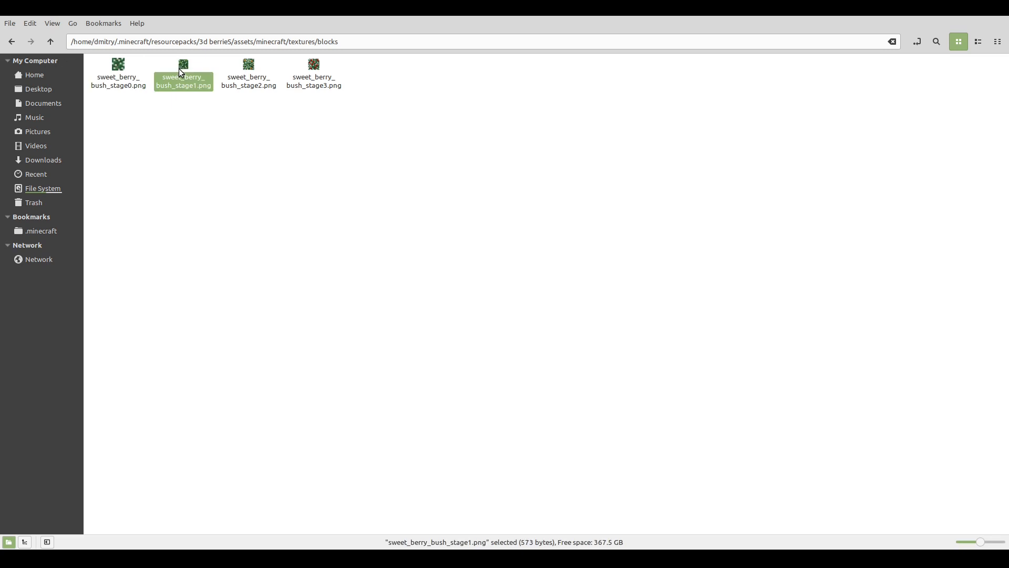
pyautogui.click(396, 172)
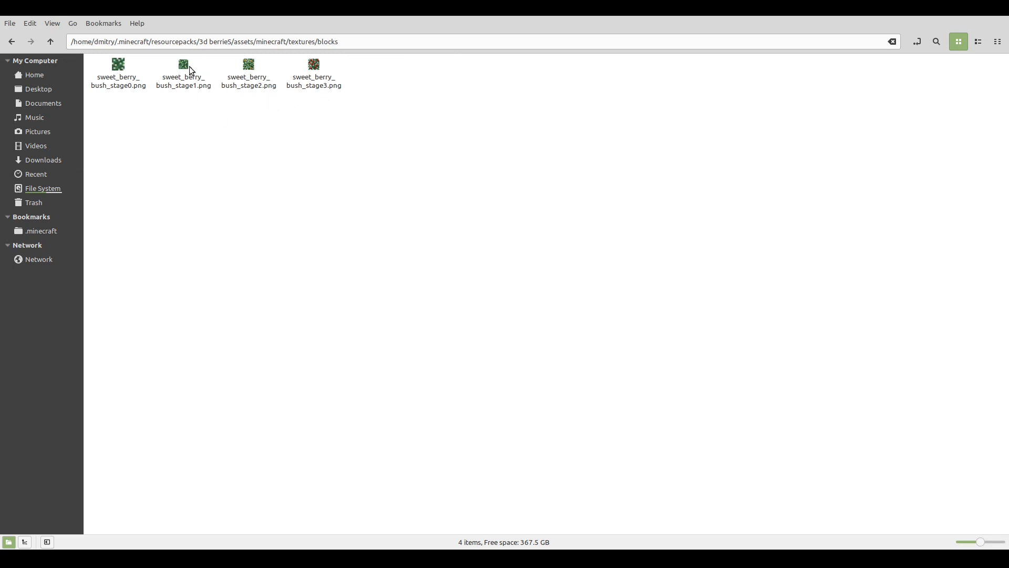
pyautogui.click(248, 71)
pyautogui.click(314, 69)
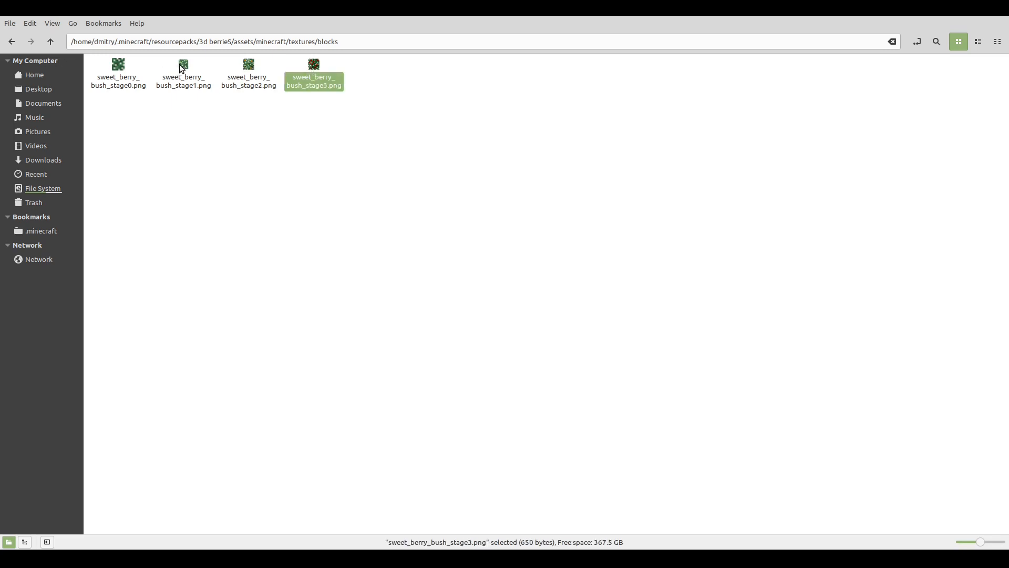
pyautogui.click(262, 129)
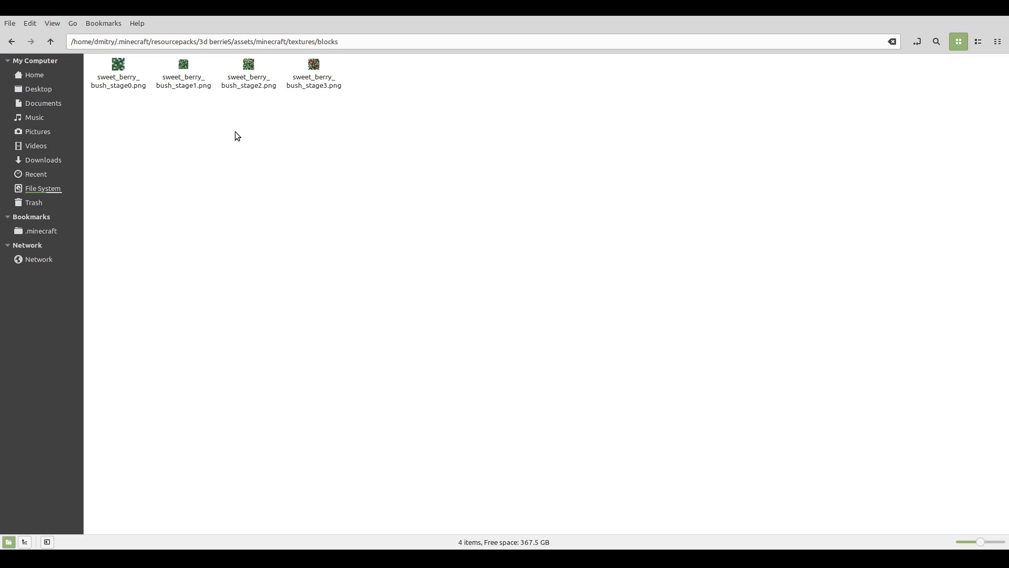
# View the models/block folder, then go back up to the 3d berrieS pack folder.
pyautogui.hotkey('alt', 'Up')
pyautogui.hotkey('alt', 'Up')
pyautogui.doubleClick(115, 78)
pyautogui.doubleClick(112, 74)
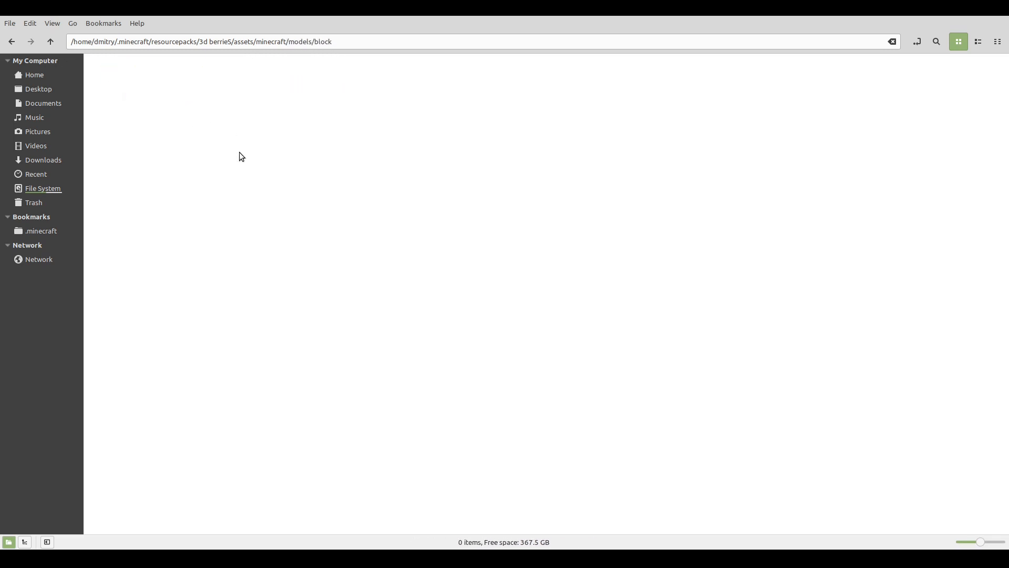
pyautogui.hotkey('alt', 'Up')
pyautogui.hotkey('alt', 'Up')
pyautogui.hotkey('alt', 'Up')
pyautogui.hotkey('alt', 'Up')
pyautogui.hotkey('alt', 'Up')
pyautogui.hotkey('alt', 'Up')
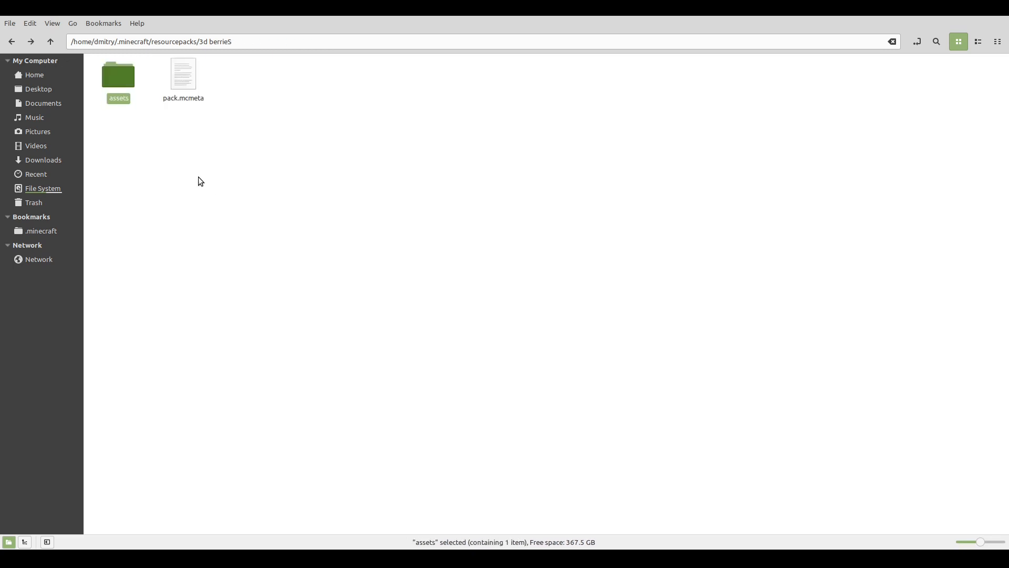
# Go to the default game's .minecraft/assets/minecraft/models/block folder.
pyautogui.click(644, 288)
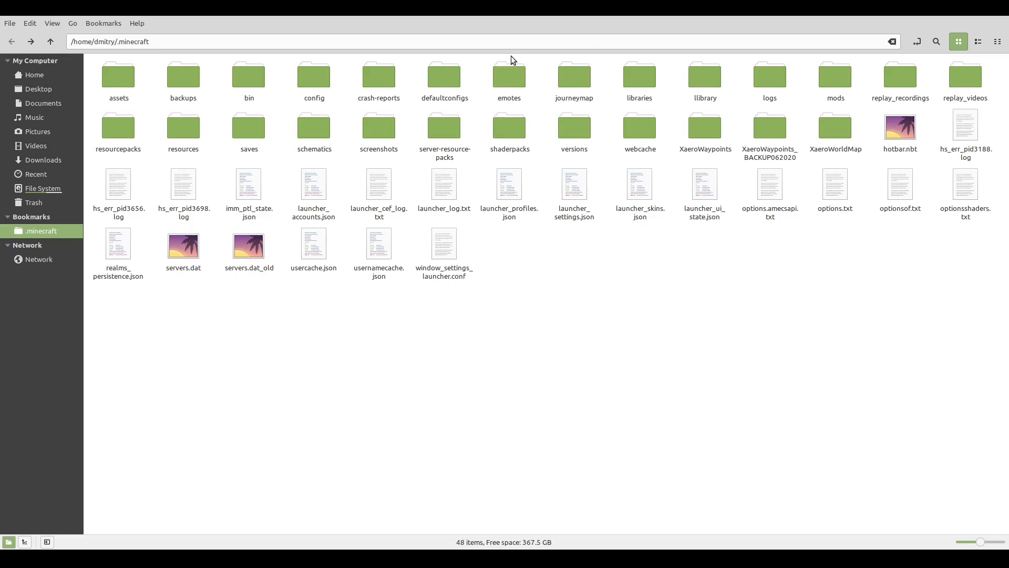
pyautogui.doubleClick(119, 137)
pyautogui.hotkey('alt', 'Up')
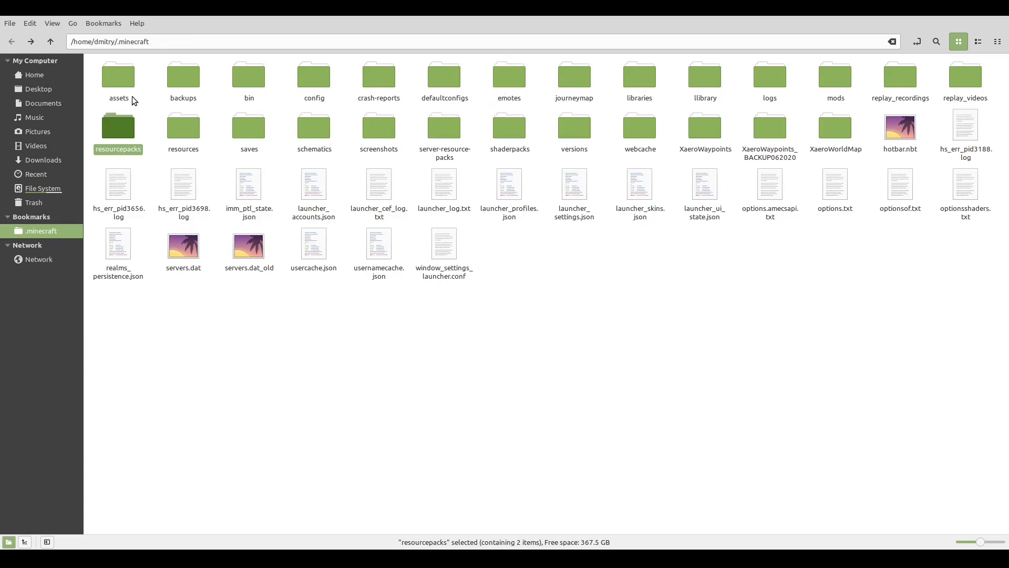
pyautogui.doubleClick(124, 81)
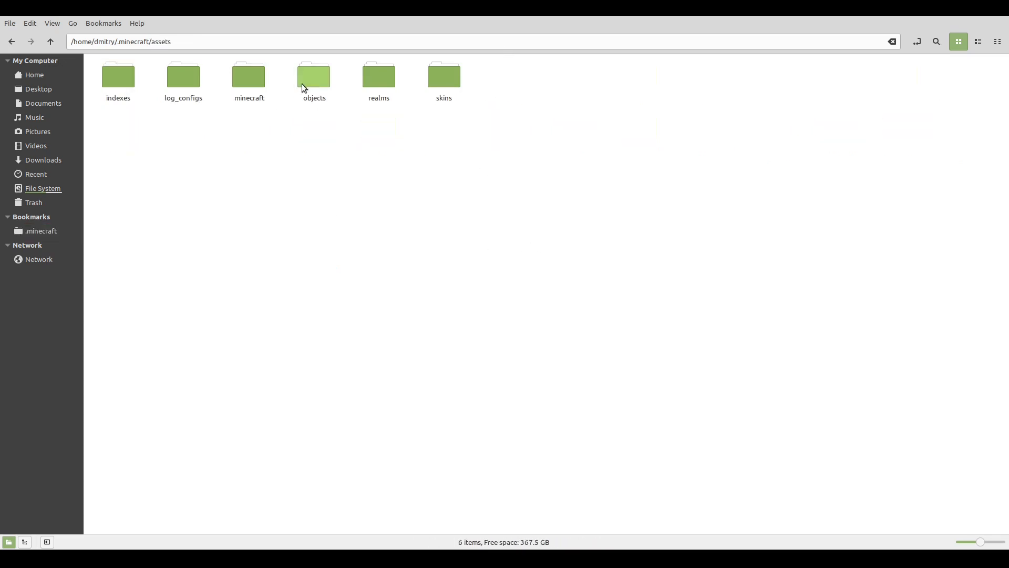
pyautogui.doubleClick(248, 85)
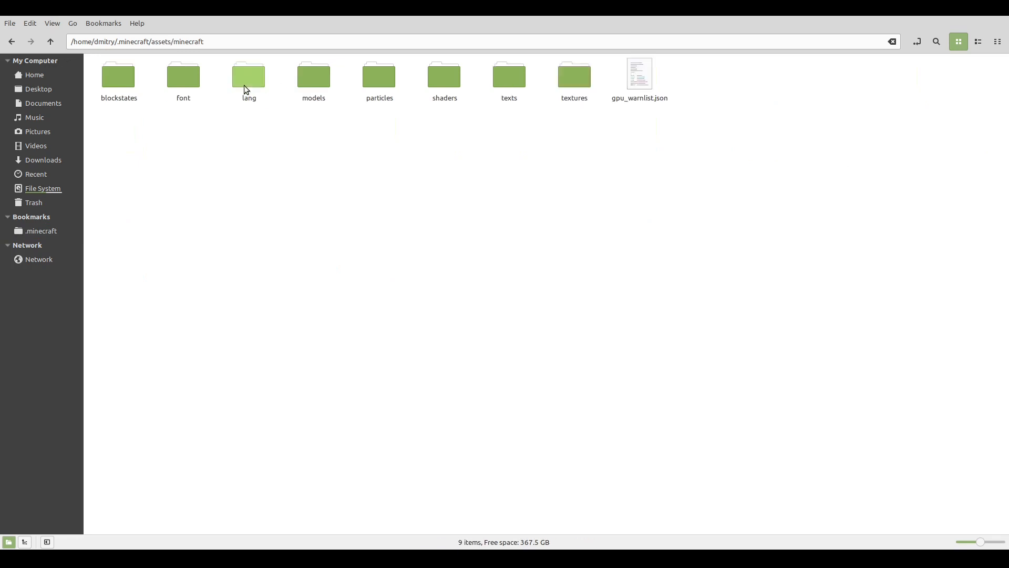
pyautogui.doubleClick(301, 83)
pyautogui.doubleClick(120, 91)
pyautogui.scroll(-10, 366, 265)
pyautogui.scroll(5, 379, 260)
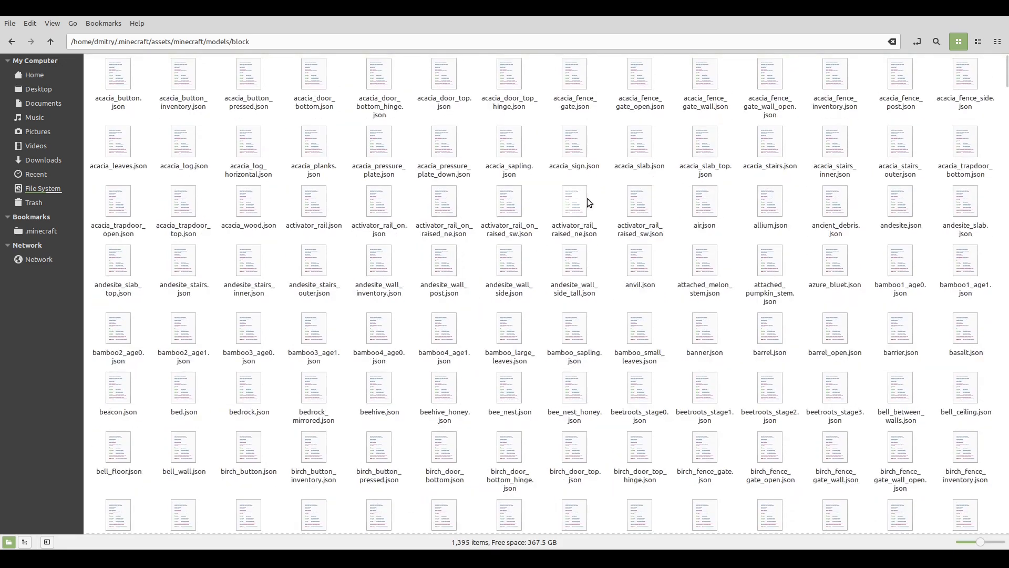
# Search the block models for "sweet" and copy the files sweet_berry_bush_stage0.json to sweet_berry_bush_stage3.json.
pyautogui.click(936, 41)
pyautogui.write('sweet')
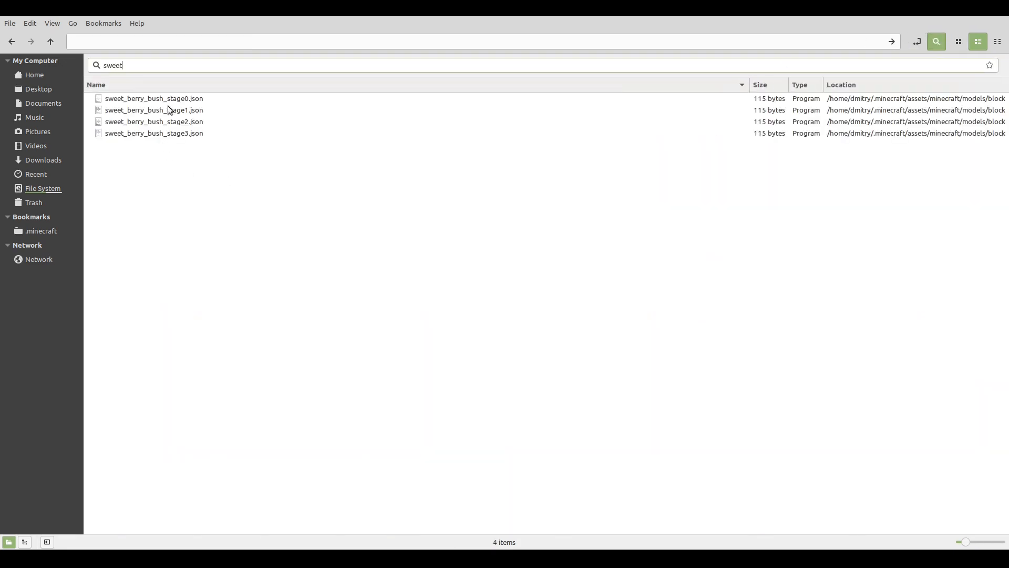
pyautogui.moveTo(178, 170); pyautogui.dragTo(156, 98)
pyautogui.hotkey('ctrl', 'c')
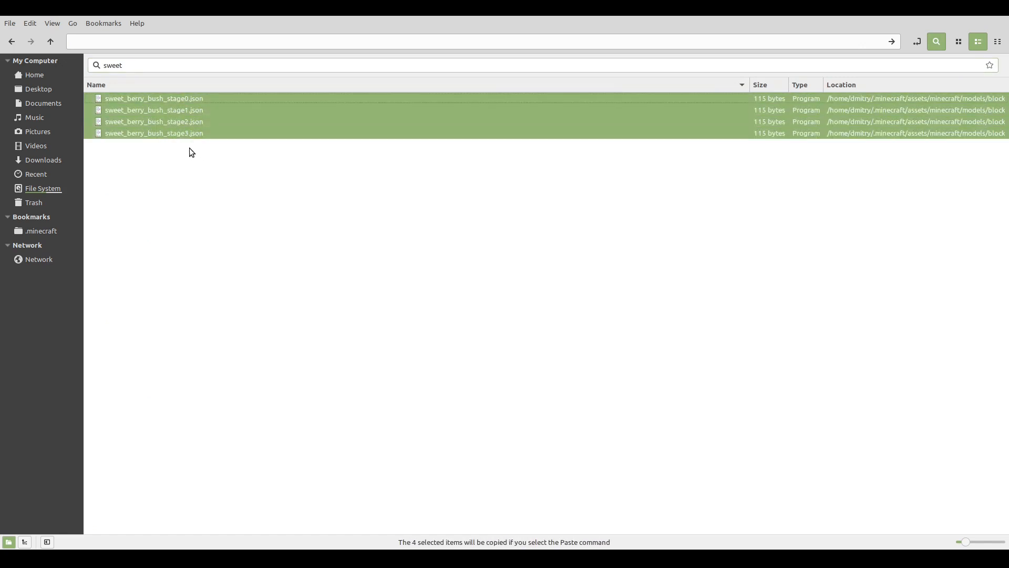
# Paste the four copied bush model files into the 3d berrieS pack's assets/minecraft/models/block folder.
pyautogui.hotkey('alt', 'Left')
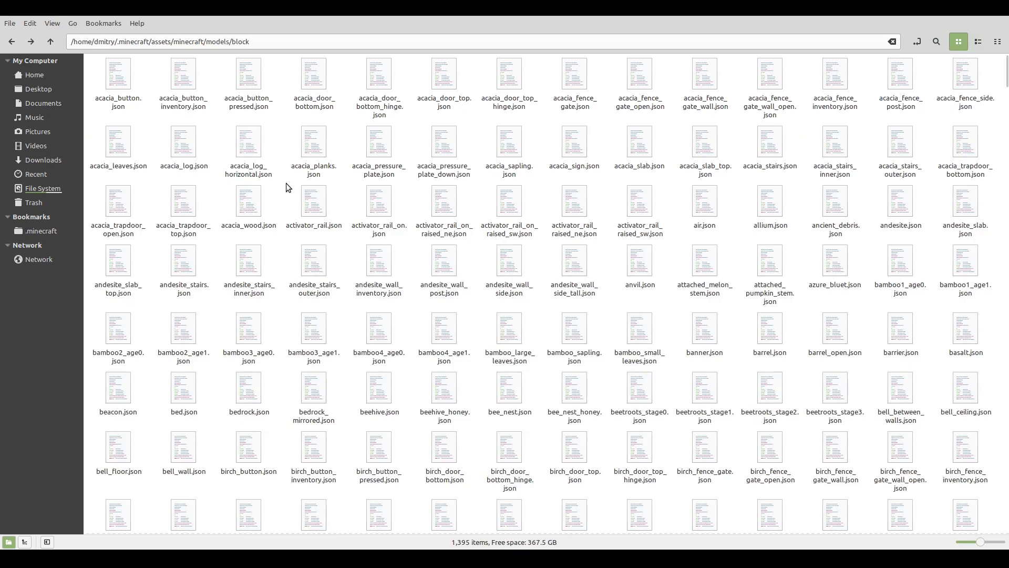
pyautogui.hotkey('alt', 'Up')
pyautogui.hotkey('alt', 'Up')
pyautogui.hotkey('alt', 'Up')
pyautogui.hotkey('alt', 'Up')
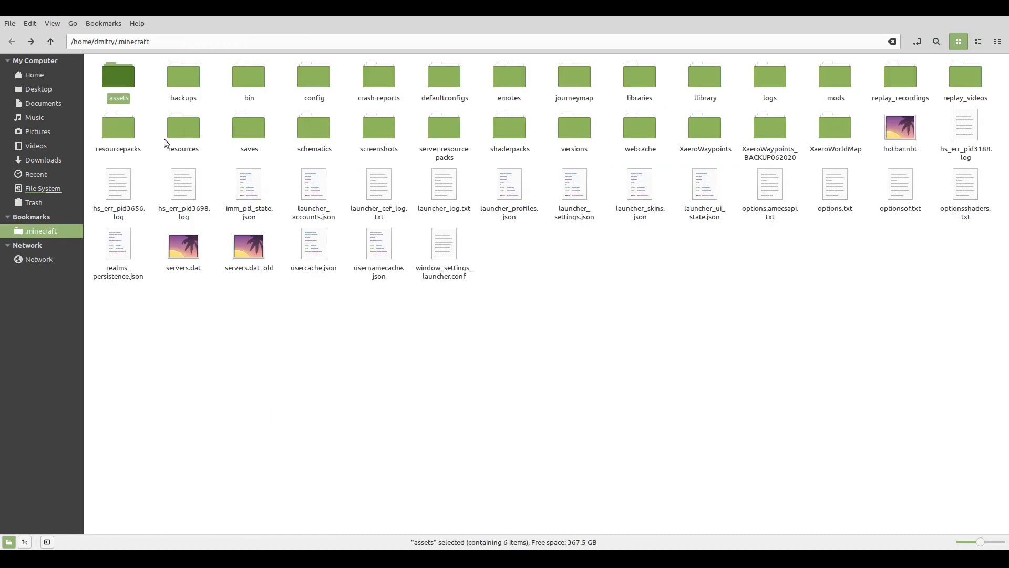
pyautogui.doubleClick(107, 128)
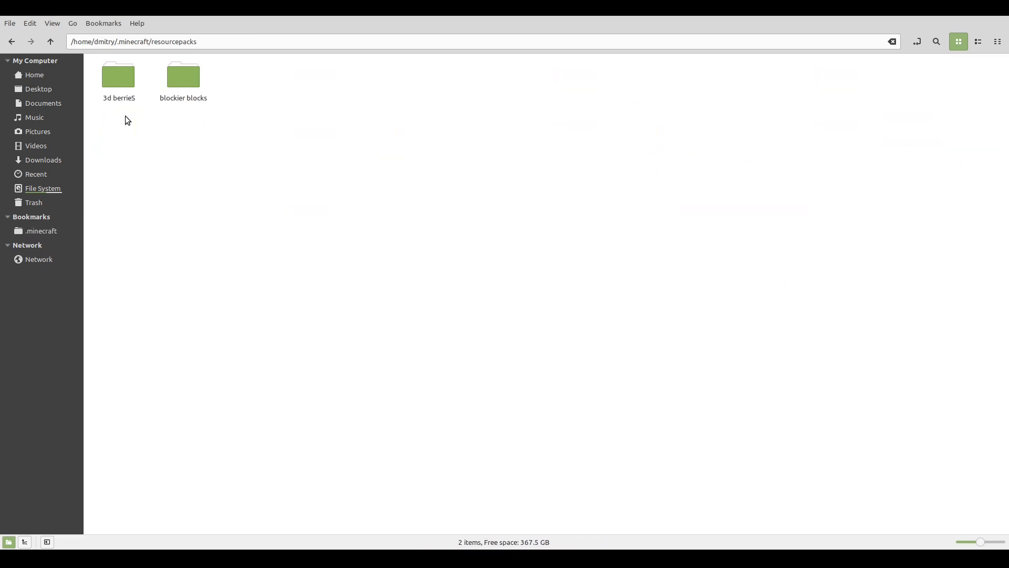
pyautogui.doubleClick(118, 88)
pyautogui.doubleClick(118, 89)
pyautogui.doubleClick(119, 89)
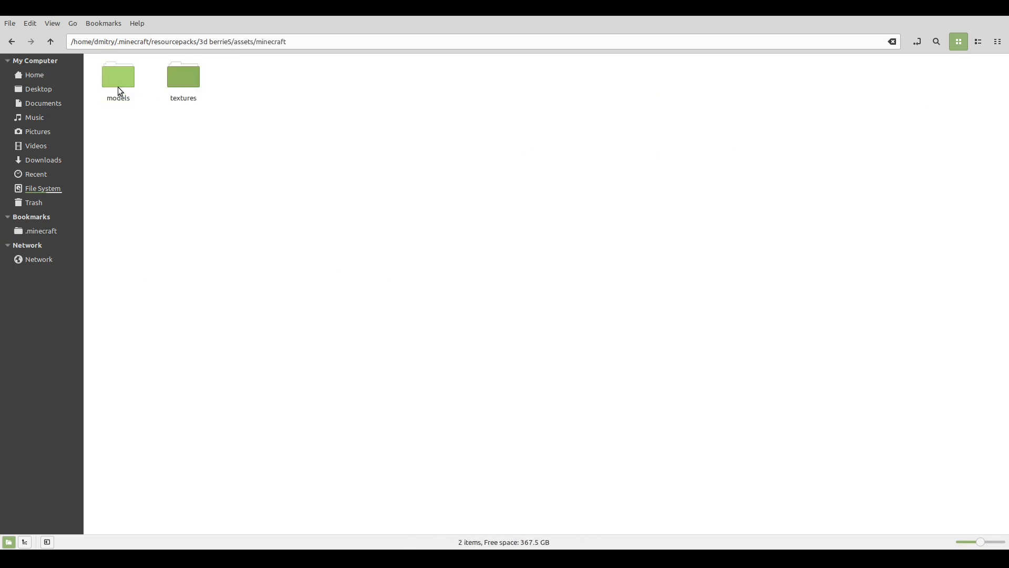
pyautogui.doubleClick(118, 90)
pyautogui.doubleClick(119, 89)
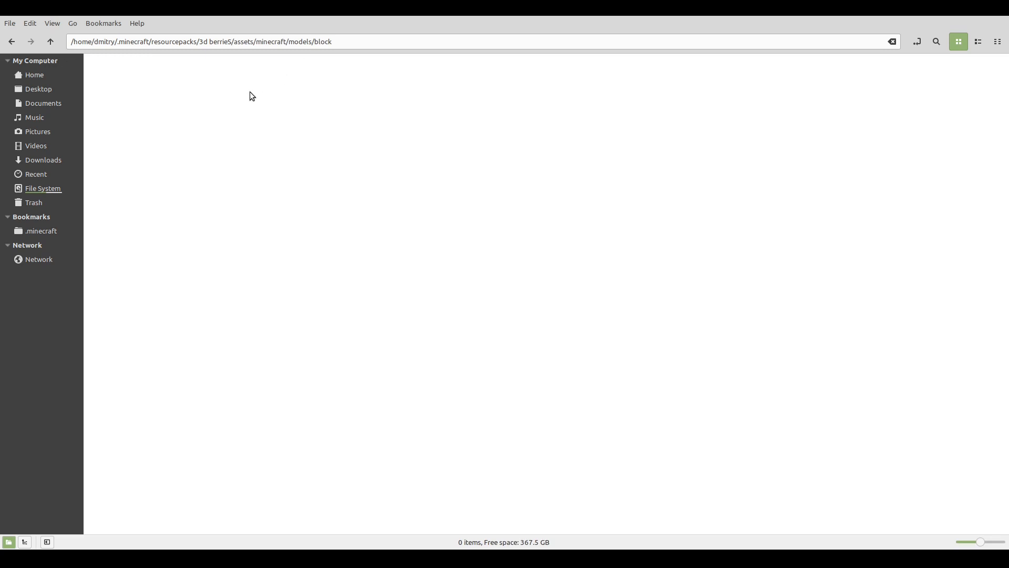
pyautogui.rightClick(198, 138)
pyautogui.click(251, 247)
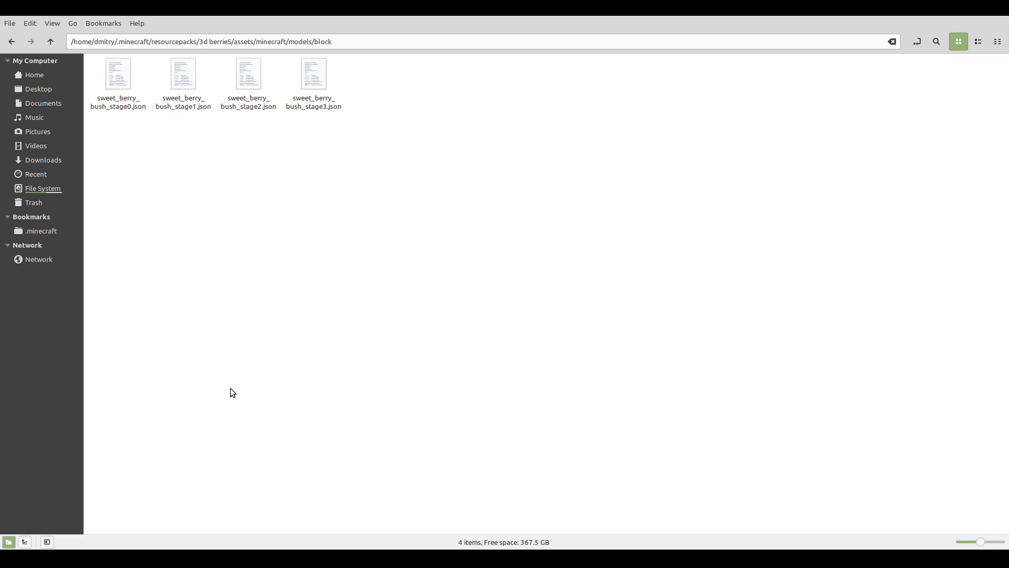
# Open the four bush models in the text editor and replace stage0's code with the copied template using ambientocclusion false and block/sweet_berry_bush_stage0 for particle and texture.
pyautogui.moveTo(353, 120); pyautogui.dragTo(121, 65)
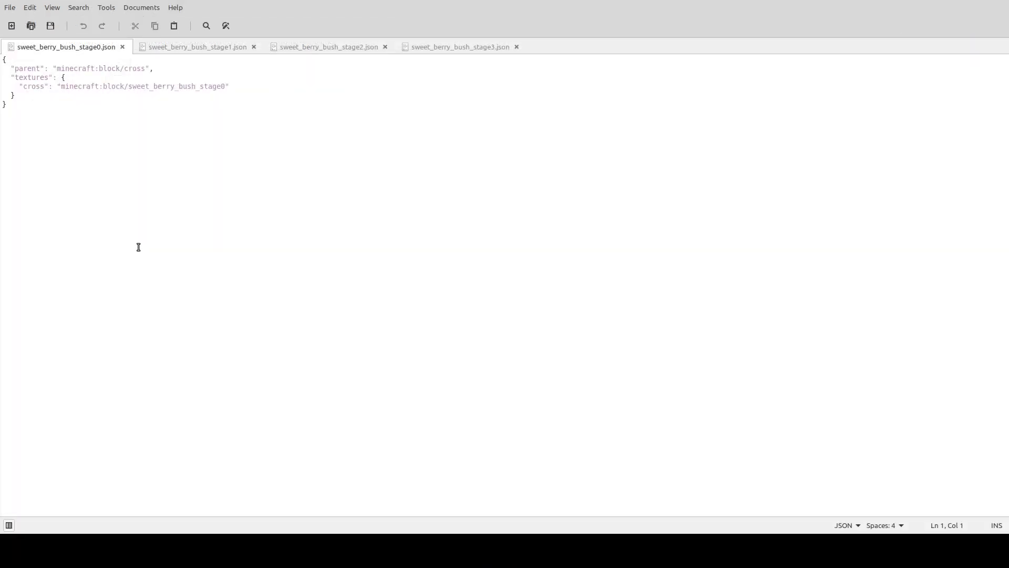
pyautogui.hotkey('ctrl', 'a')
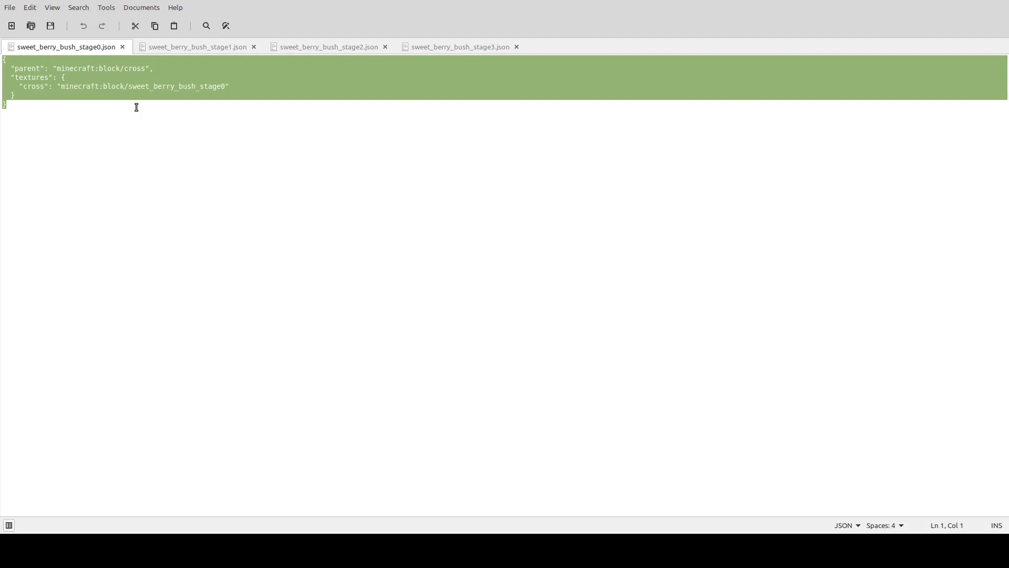
pyautogui.hotkey('ctrl', 'v')
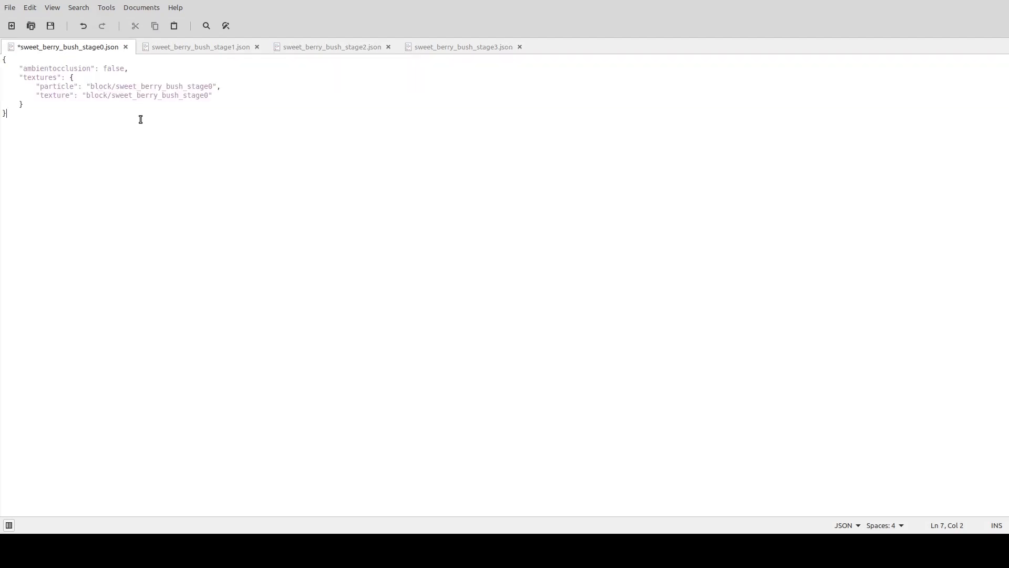
# Compare the parent and cross texture lines of sweet_berry_bush_stage1.json with the new code in sweet_berry_bush_stage0.json.
pyautogui.click(170, 47)
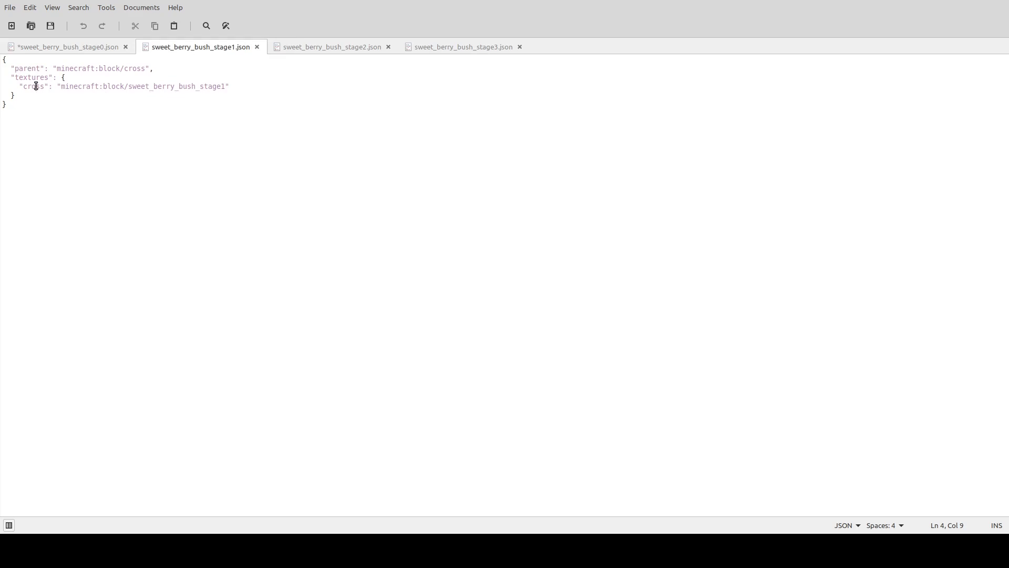
pyautogui.click(18, 87)
pyautogui.moveTo(18, 89); pyautogui.dragTo(49, 90)
pyautogui.moveTo(26, 69); pyautogui.dragTo(51, 70)
pyautogui.click(93, 47)
pyautogui.click(87, 116)
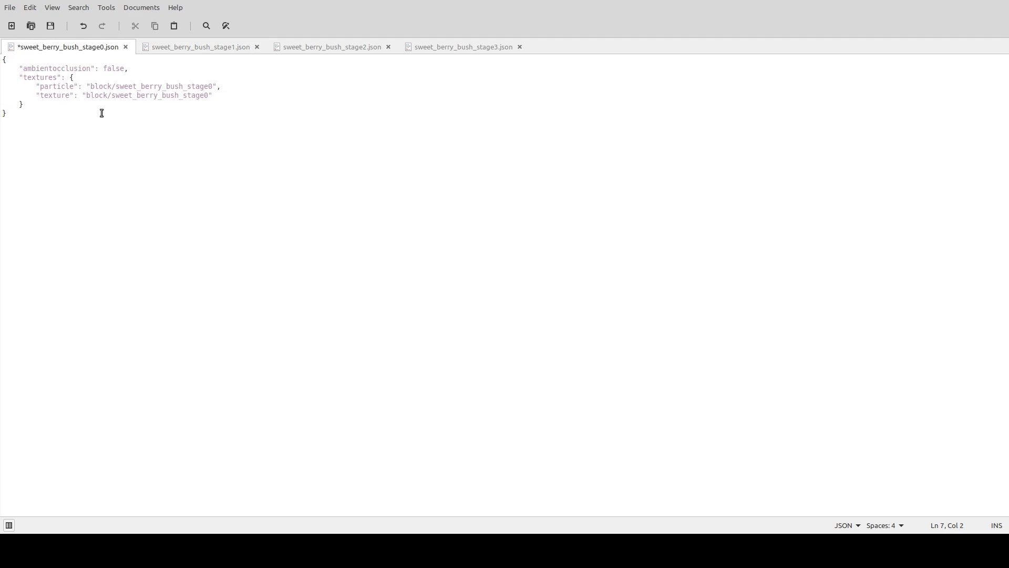
# Review the ambientocclusion, particle and texture entries in sweet_berry_bush_stage0.json line by line.
pyautogui.click(88, 69)
pyautogui.click(111, 69)
pyautogui.click(135, 73)
pyautogui.click(60, 87)
pyautogui.click(95, 88)
pyautogui.click(114, 87)
pyautogui.click(129, 87)
pyautogui.click(208, 88)
pyautogui.click(112, 104)
pyautogui.click(183, 94)
pyautogui.click(214, 167)
pyautogui.click(196, 86)
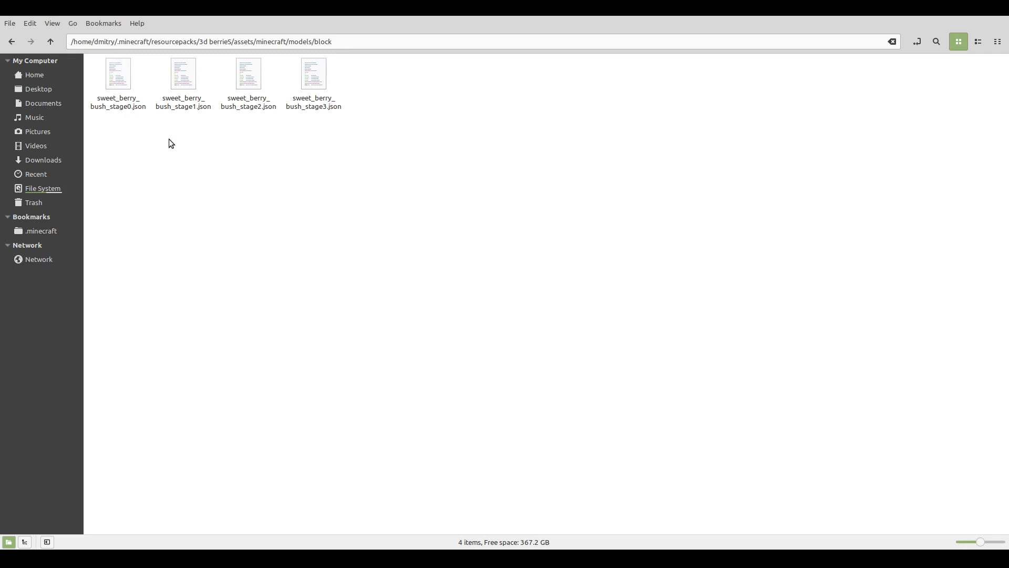
# Open sweet_berry_bush_stage0.json from the pack's models/block folder in Blockbench.
pyautogui.click(120, 70)
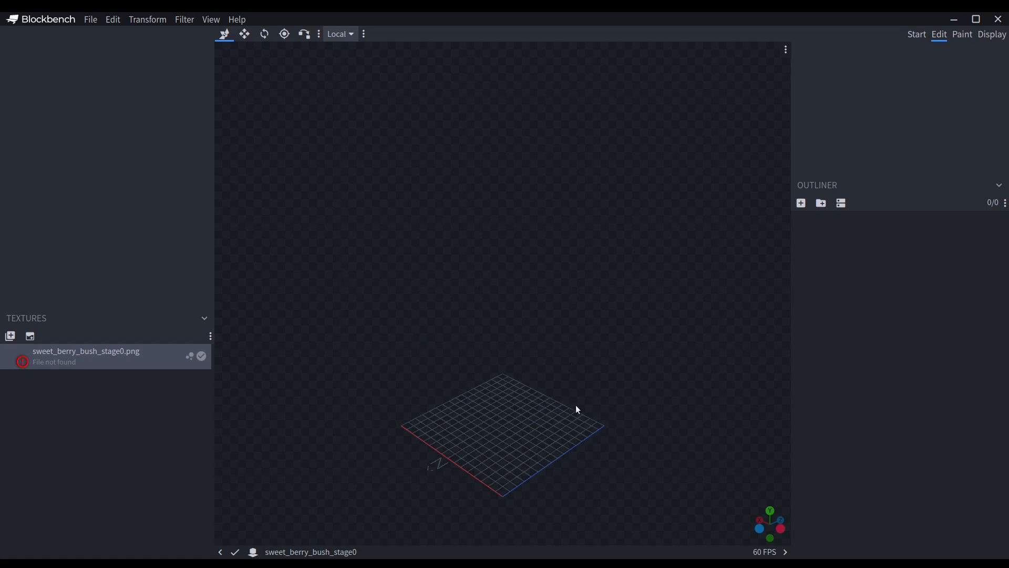
pyautogui.moveTo(592, 468); pyautogui.dragTo(637, 442)
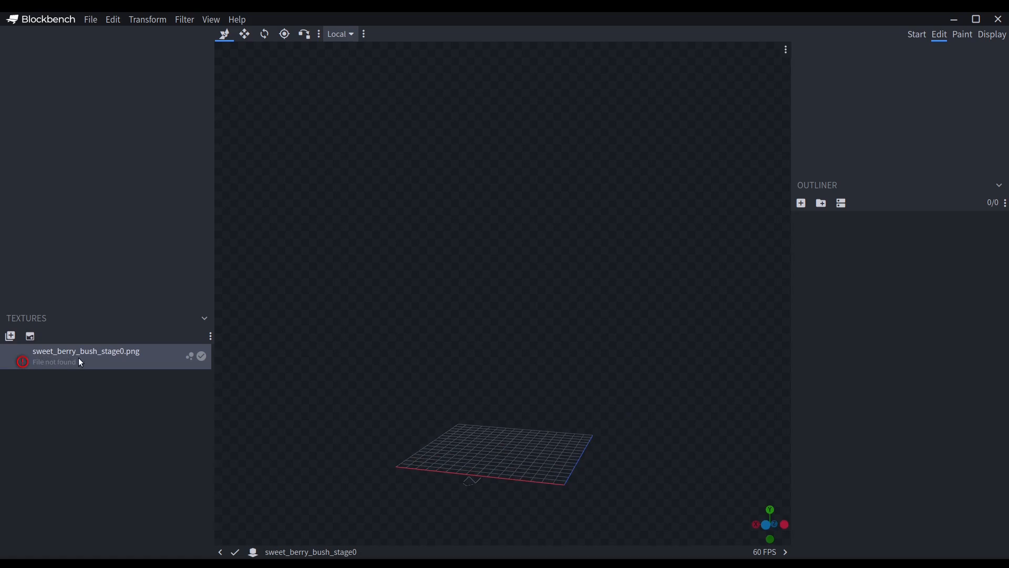
pyautogui.moveTo(591, 382)
pyautogui.mouseDown()
pyautogui.moveTo(519, 413)
pyautogui.moveTo(552, 410)
pyautogui.moveTo(561, 442)
pyautogui.moveTo(588, 434)
pyautogui.moveTo(607, 403)
pyautogui.moveTo(587, 402)
pyautogui.mouseUp()
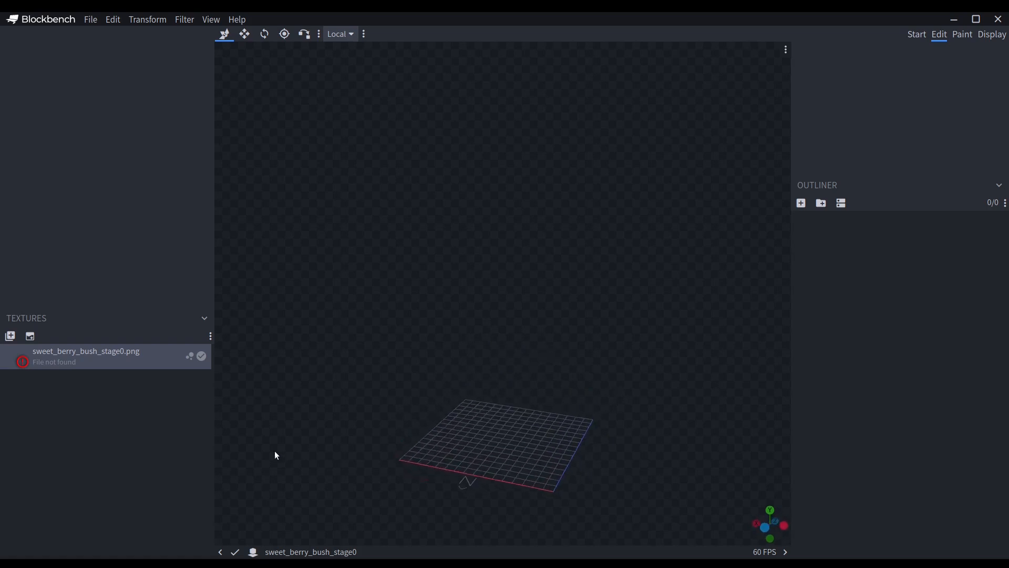
# Delete the missing texture and import sweet_berry_bush_stage0.png from the pack's textures/blocks folder in its place.
pyautogui.rightClick(90, 356)
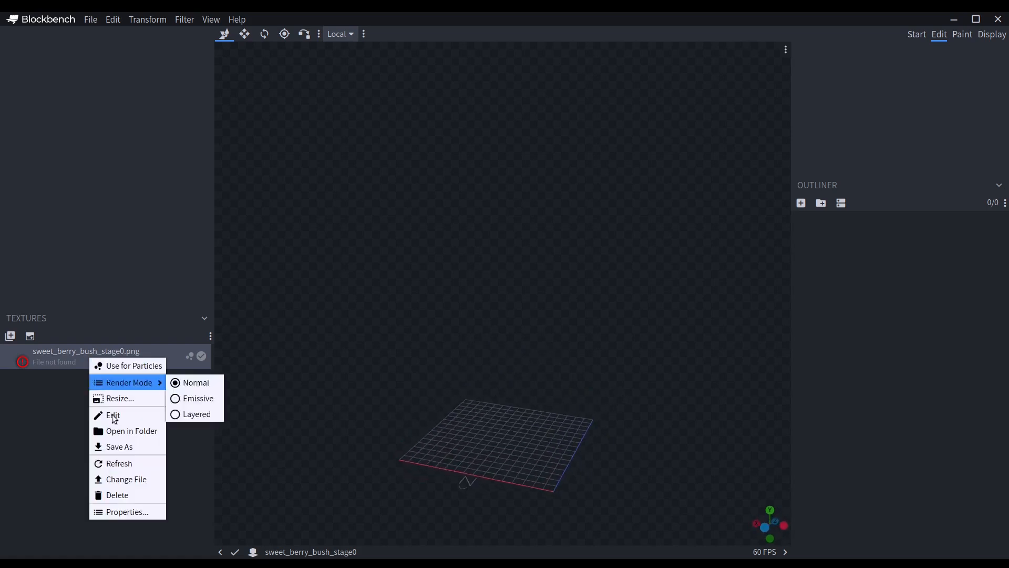
pyautogui.click(135, 497)
pyautogui.click(10, 336)
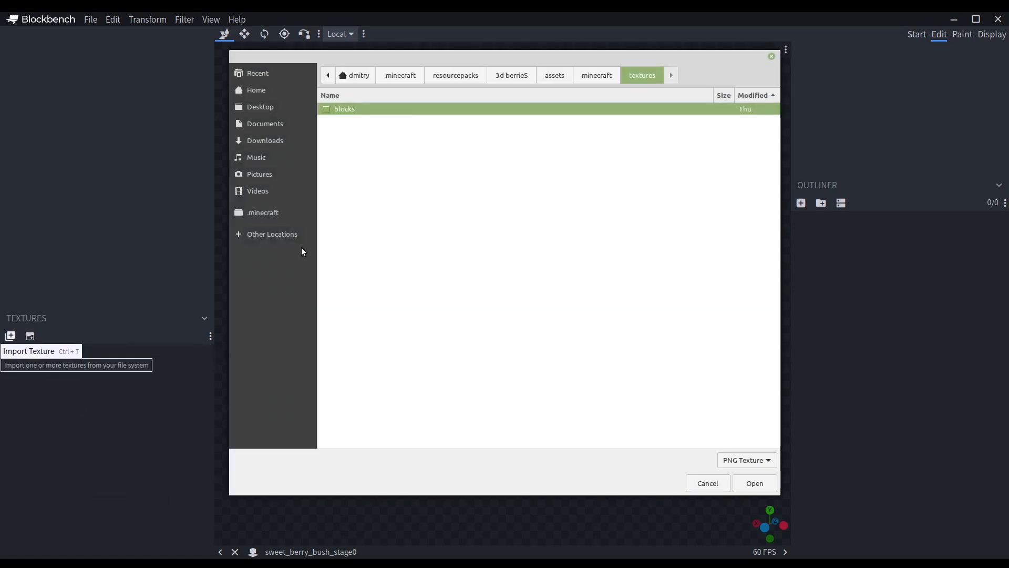
pyautogui.doubleClick(495, 111)
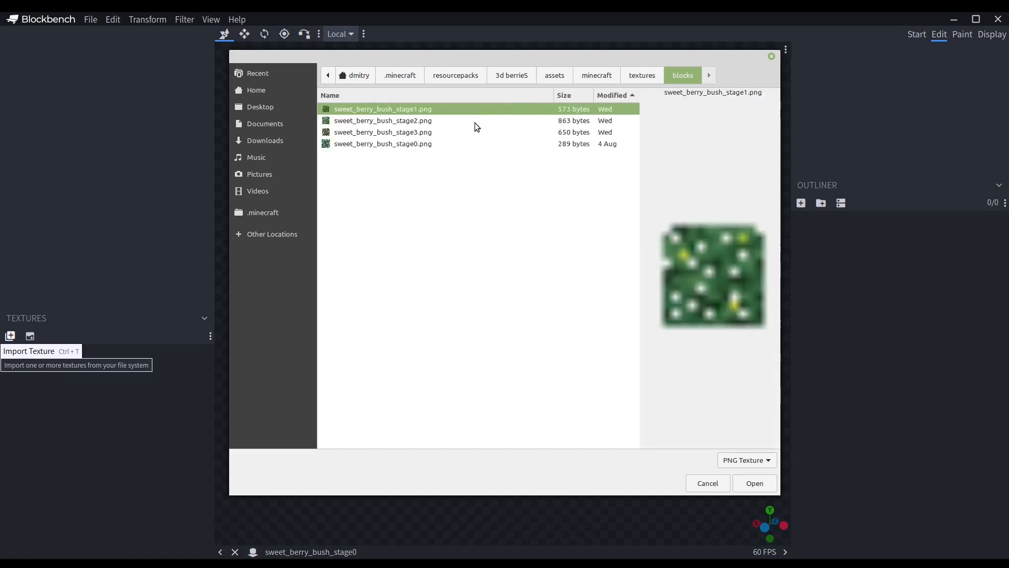
pyautogui.doubleClick(439, 147)
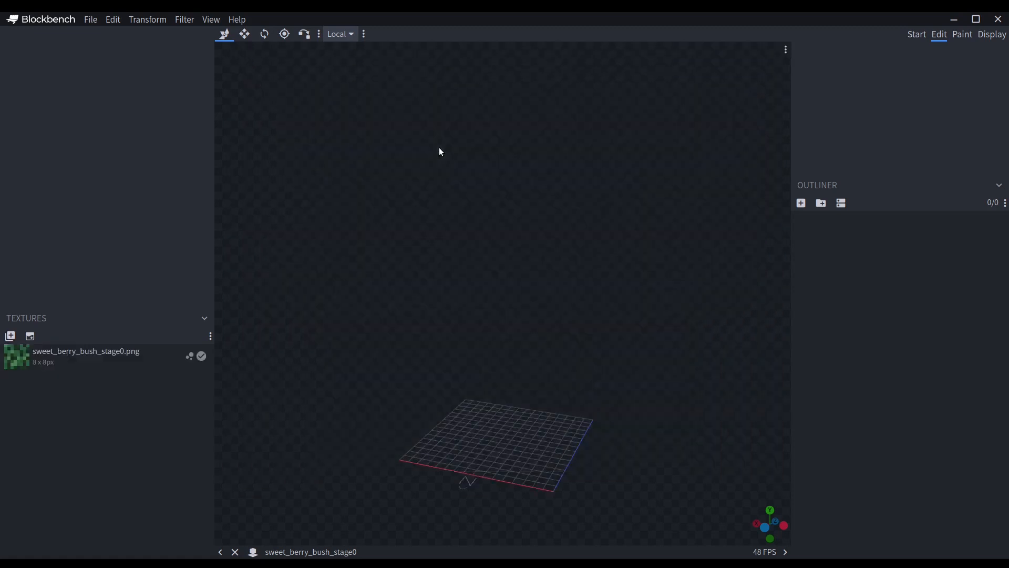
pyautogui.click(34, 366)
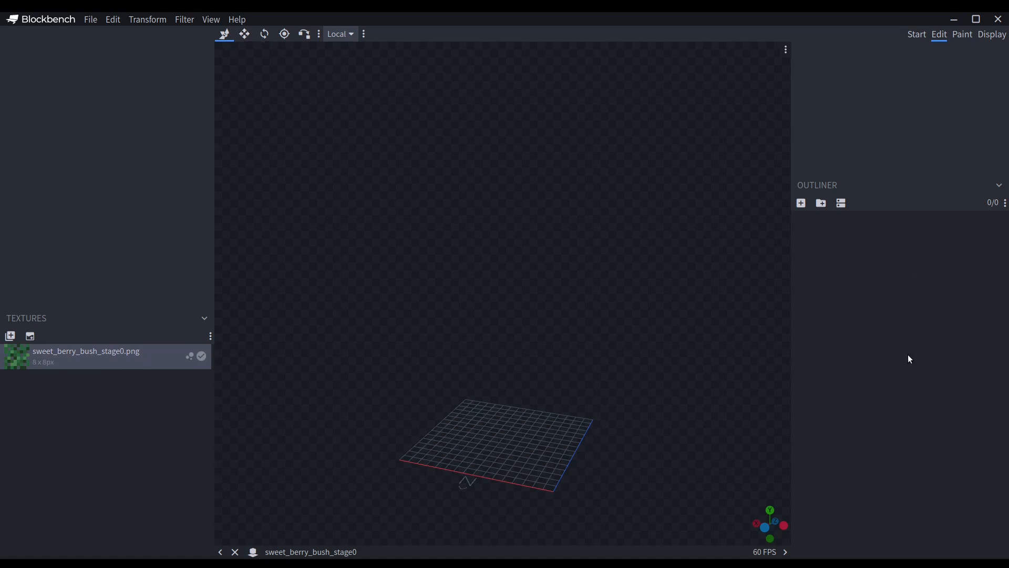
# Add a cube to the empty model and move it along the X axis to position 8.
pyautogui.moveTo(625, 356); pyautogui.dragTo(547, 456)
pyautogui.scroll(-2, 629, 365)
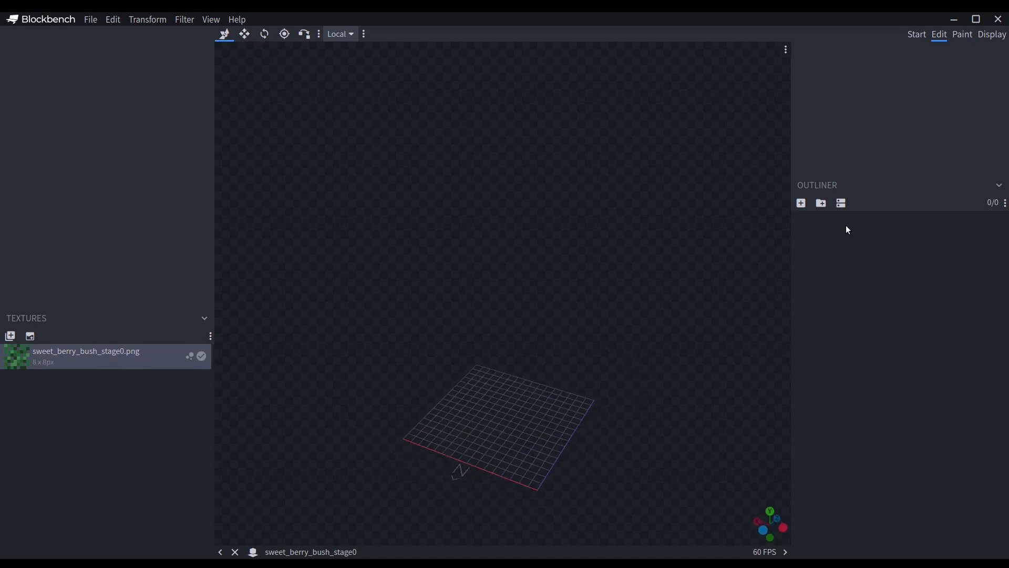
pyautogui.click(803, 204)
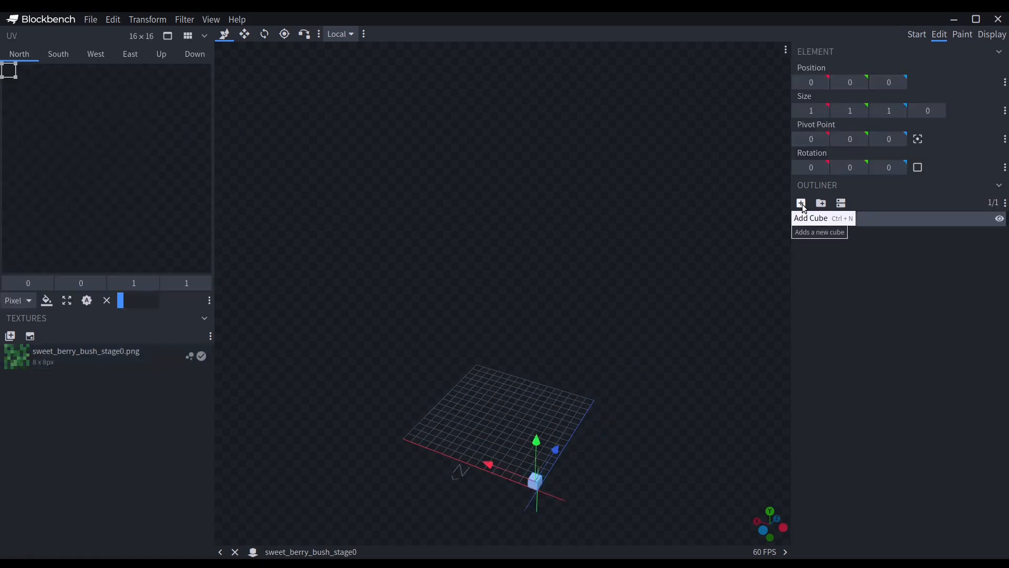
pyautogui.moveTo(500, 468)
pyautogui.mouseDown()
pyautogui.moveTo(484, 449)
pyautogui.moveTo(509, 461)
pyautogui.mouseUp()
pyautogui.moveTo(493, 375); pyautogui.dragTo(437, 187)
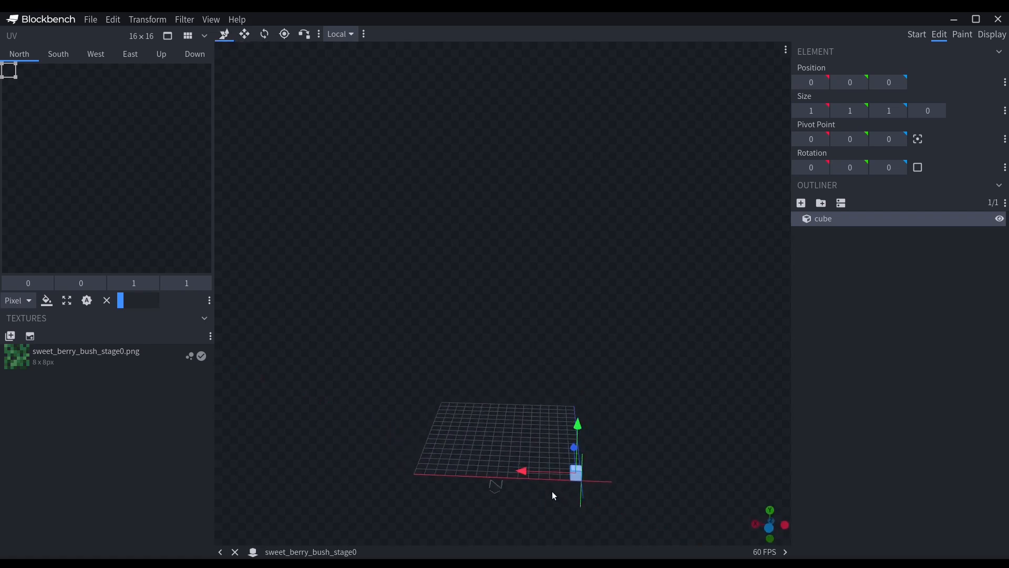
pyautogui.moveTo(543, 471); pyautogui.dragTo(475, 465)
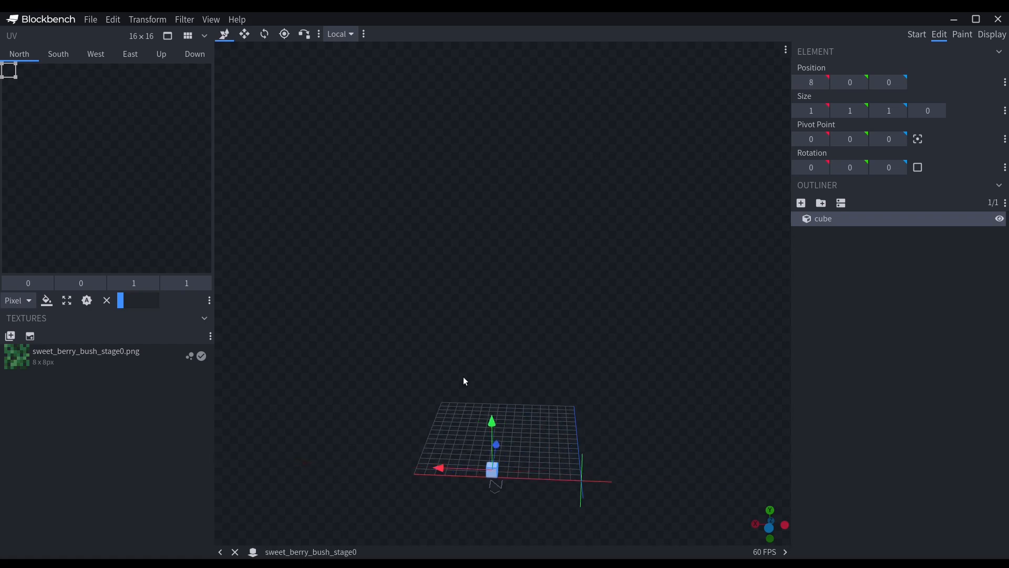
# Resize the cube to 8 × 8 × 8, extending it along X so that it starts at position 1.
pyautogui.click(244, 34)
pyautogui.moveTo(505, 264); pyautogui.dragTo(457, 272)
pyautogui.moveTo(490, 478); pyautogui.dragTo(547, 500)
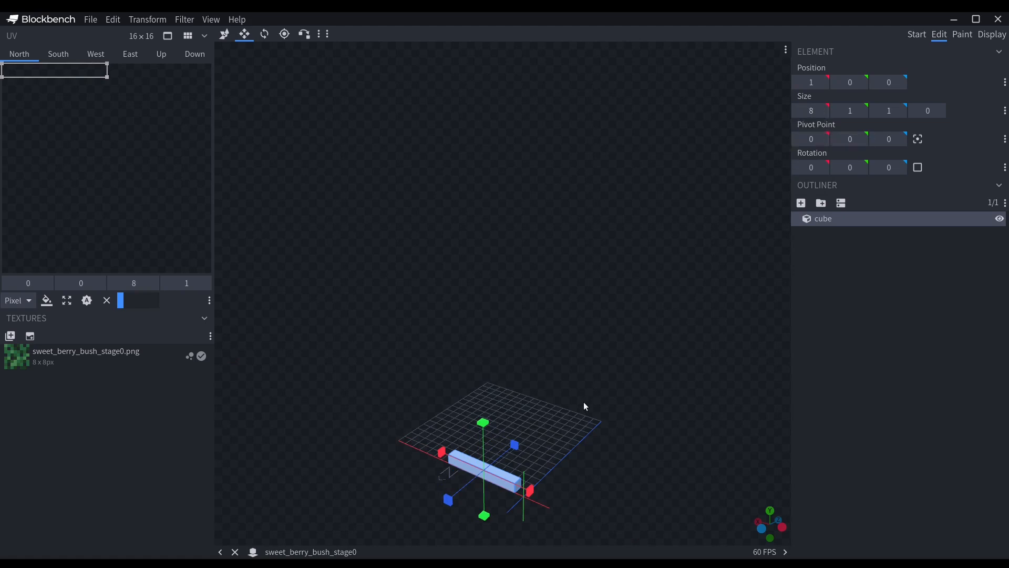
pyautogui.moveTo(484, 422); pyautogui.dragTo(495, 358)
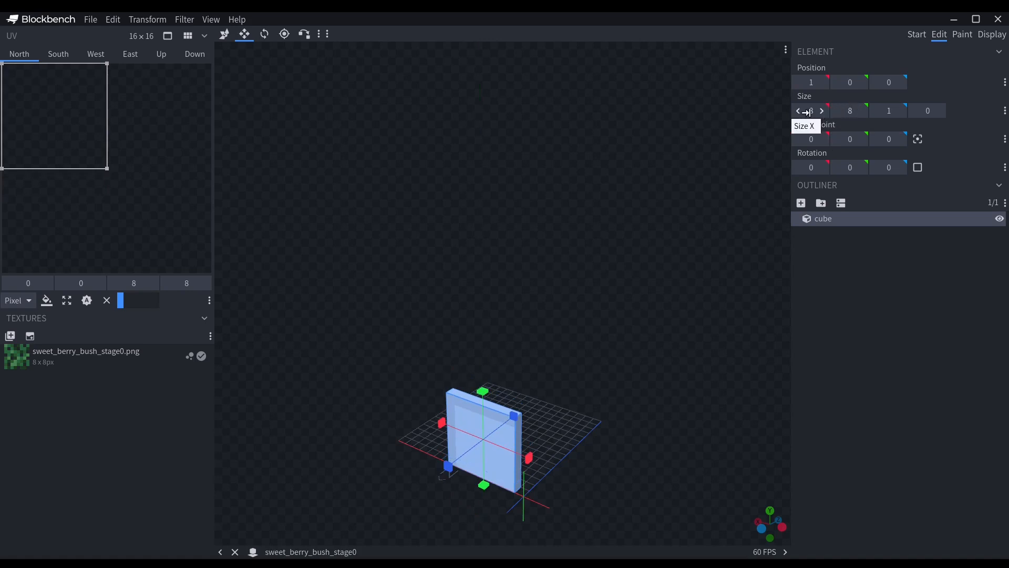
pyautogui.moveTo(652, 352); pyautogui.dragTo(541, 428)
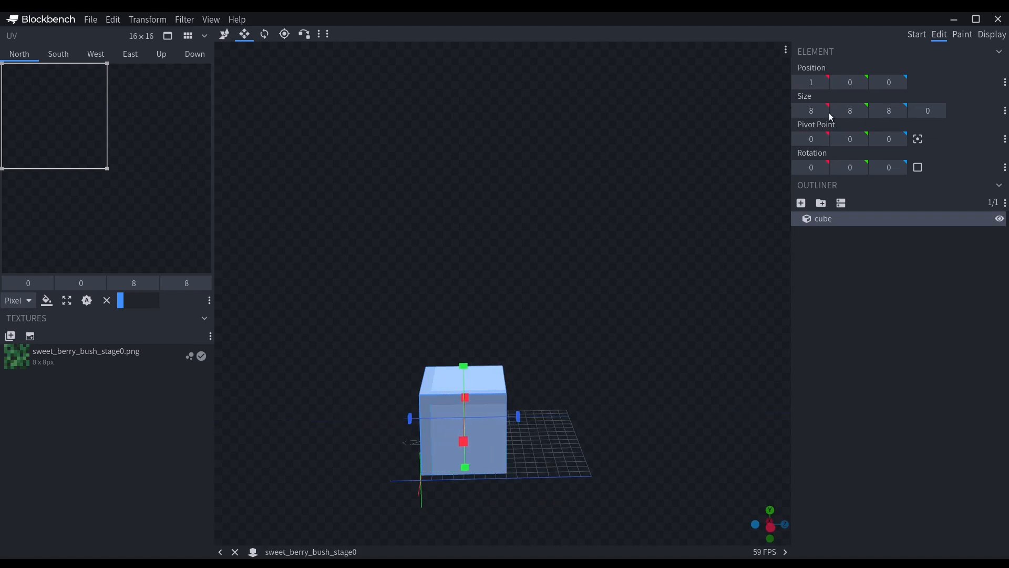
pyautogui.moveTo(552, 364); pyautogui.dragTo(622, 349)
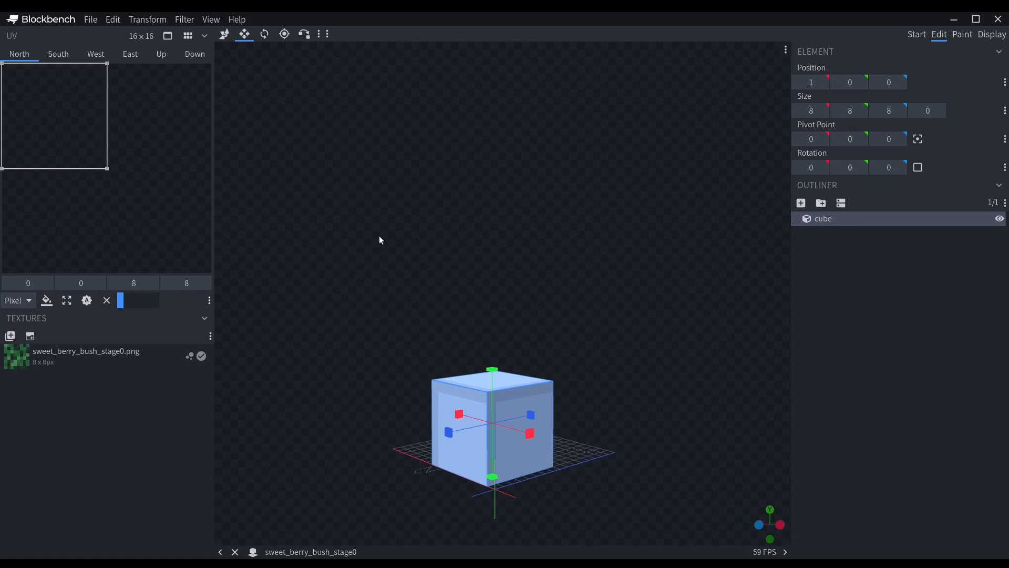
# Try rotating the cube about its off-center pivot, including −45° around X, and undo the rotations.
pyautogui.click(272, 42)
pyautogui.moveTo(713, 247); pyautogui.dragTo(750, 252)
pyautogui.moveTo(544, 495); pyautogui.dragTo(510, 392)
pyautogui.hotkey('ctrl', 'z')
pyautogui.hotkey('ctrl', 'z')
pyautogui.moveTo(438, 403); pyautogui.dragTo(545, 333)
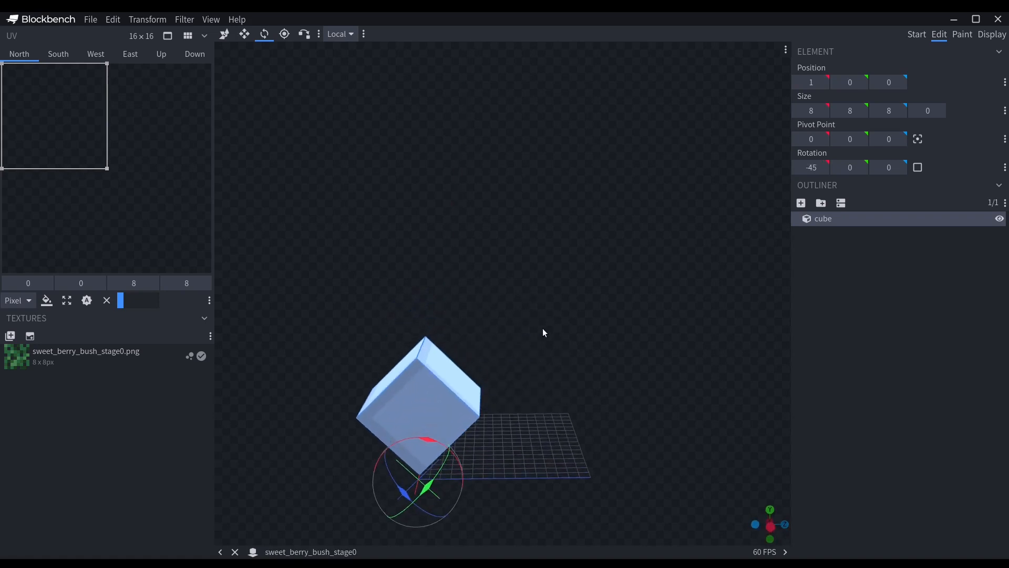
pyautogui.hotkey('ctrl', 'z')
# Move the cube's pivot point to its center at 5, 4, 4 and try a rotation around it.
pyautogui.click(287, 42)
pyautogui.moveTo(467, 246); pyautogui.dragTo(613, 230)
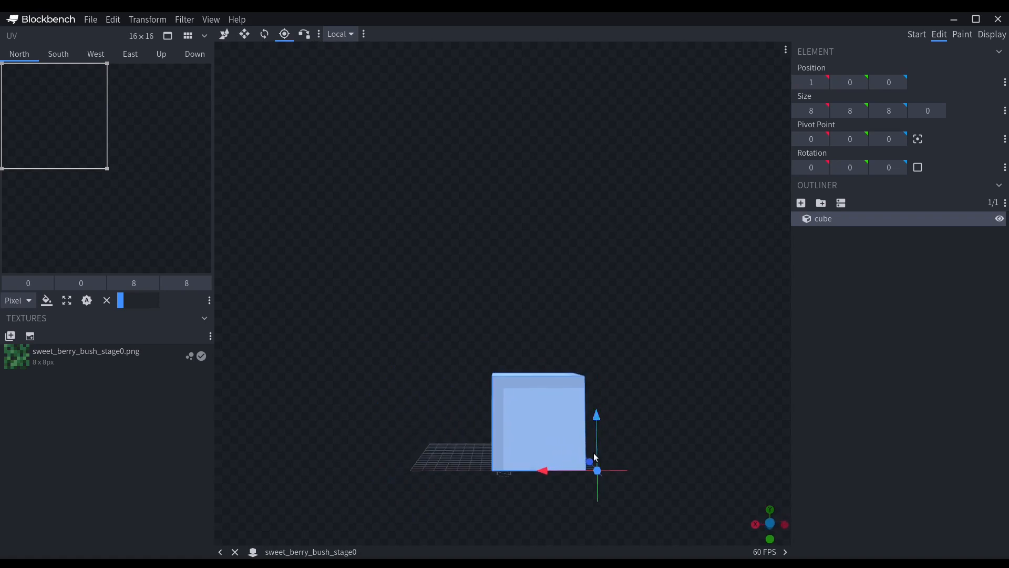
pyautogui.moveTo(560, 467); pyautogui.dragTo(504, 466)
pyautogui.moveTo(626, 399); pyautogui.dragTo(484, 423)
pyautogui.moveTo(466, 462); pyautogui.dragTo(513, 459)
pyautogui.moveTo(575, 427)
pyautogui.mouseDown()
pyautogui.moveTo(559, 423)
pyautogui.moveTo(562, 412)
pyautogui.mouseUp()
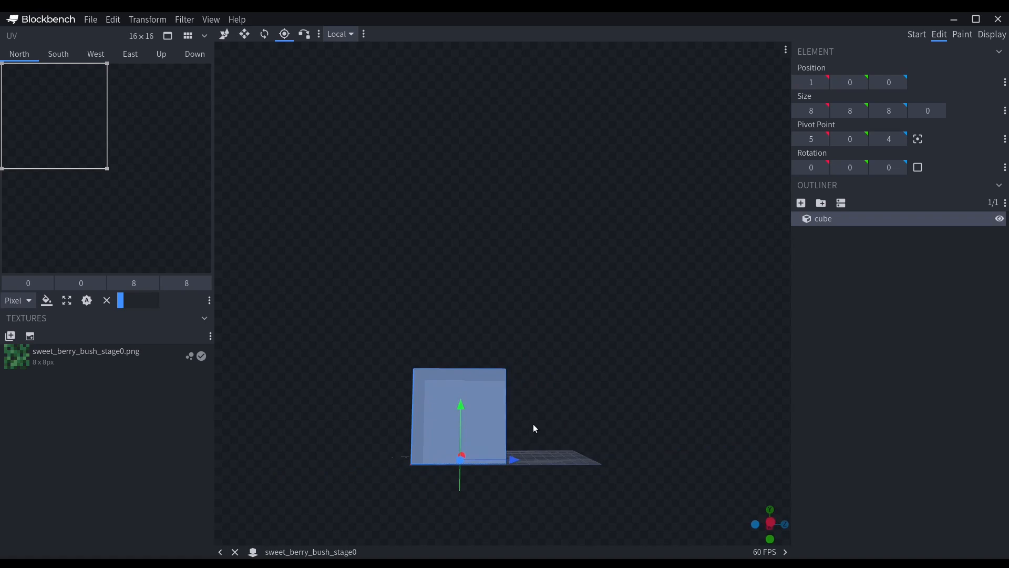
pyautogui.moveTo(462, 423); pyautogui.dragTo(462, 376)
pyautogui.moveTo(627, 274); pyautogui.dragTo(530, 505)
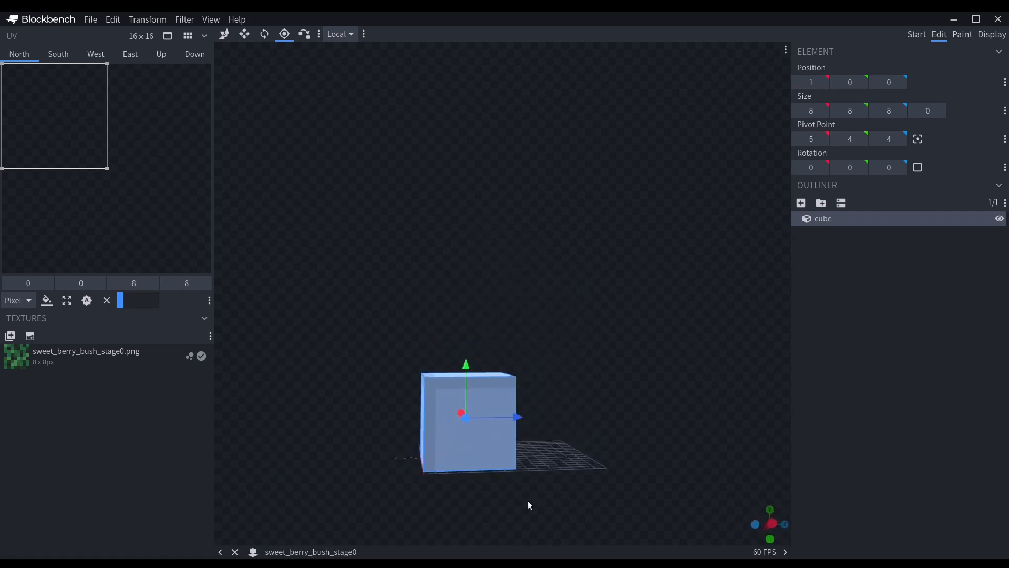
pyautogui.click(264, 35)
pyautogui.moveTo(442, 387); pyautogui.dragTo(416, 466)
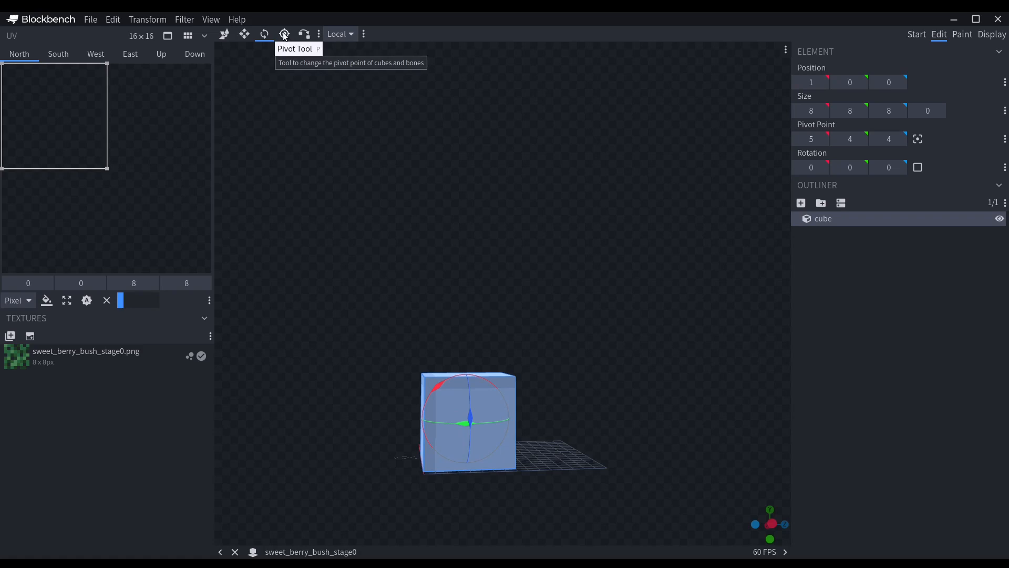
# Move the cube to position 4 on both the X and Z axes, centering it on the grid.
pyautogui.click(224, 42)
pyautogui.moveTo(490, 267); pyautogui.dragTo(598, 361)
pyautogui.scroll(3, 521, 403)
pyautogui.moveTo(716, 358); pyautogui.dragTo(580, 376)
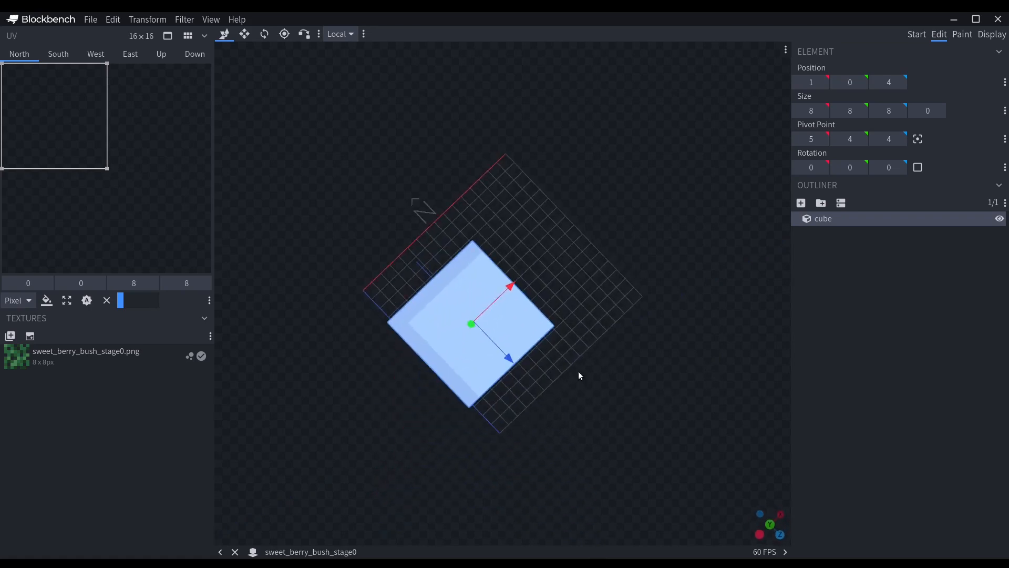
pyautogui.moveTo(501, 288); pyautogui.dragTo(631, 267)
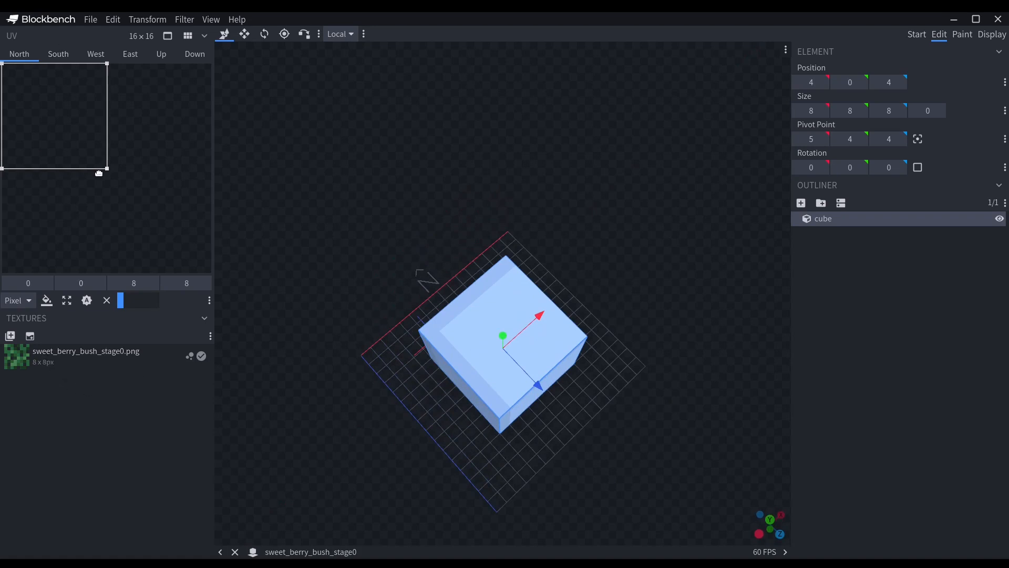
# Apply the sweet_berry_bush_stage0 texture to the cube's north face and set the project's texture size to 8 × 8.
pyautogui.click(55, 361)
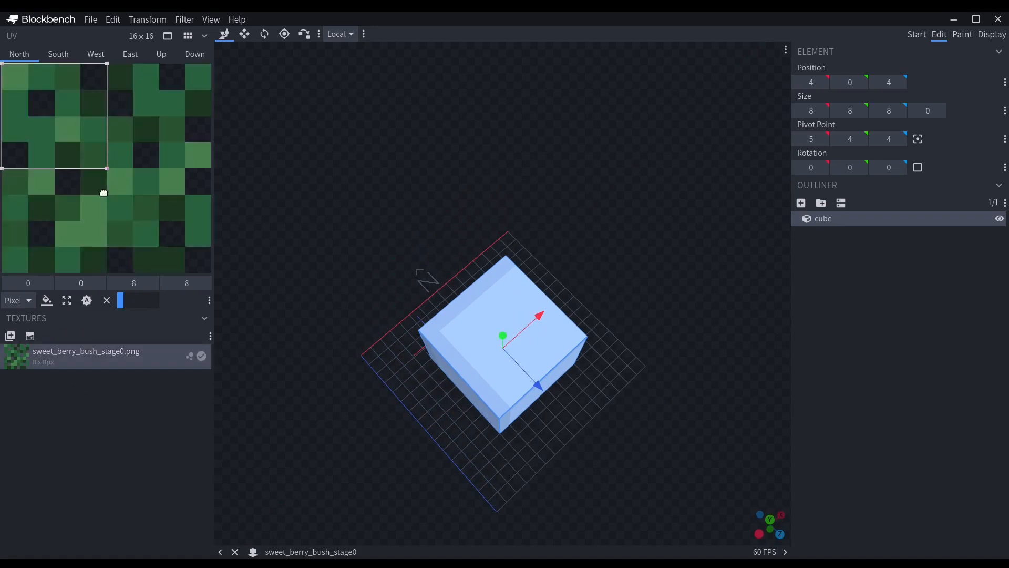
pyautogui.click(68, 55)
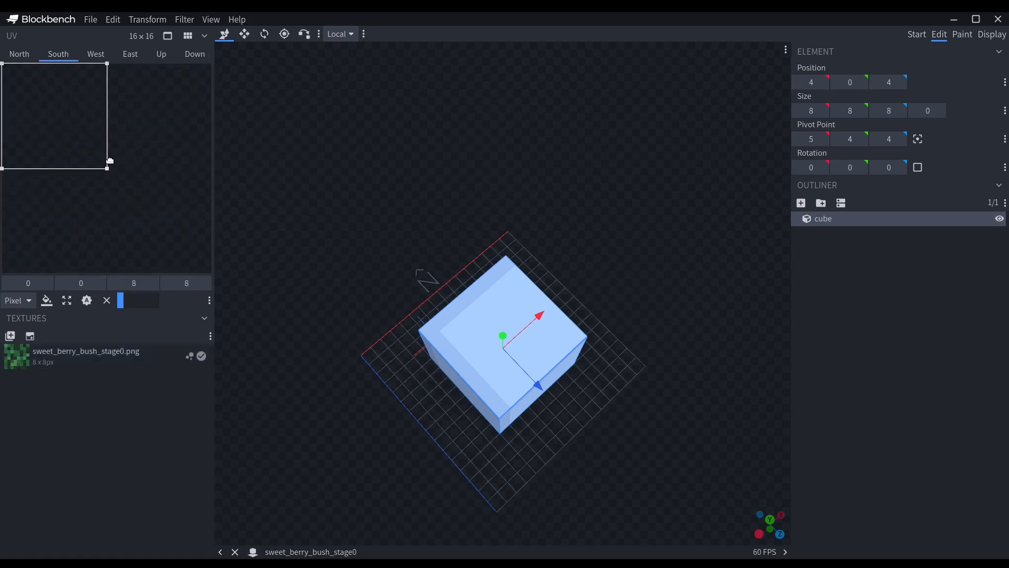
pyautogui.click(140, 36)
pyautogui.doubleClick(562, 190)
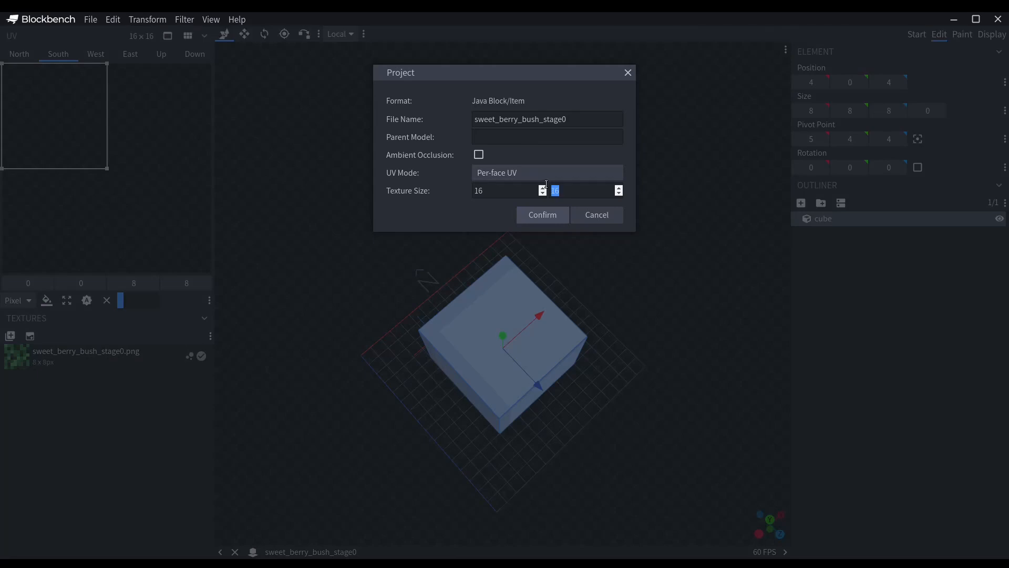
pyautogui.hotkey('shift', 'Tab')
pyautogui.write('8')
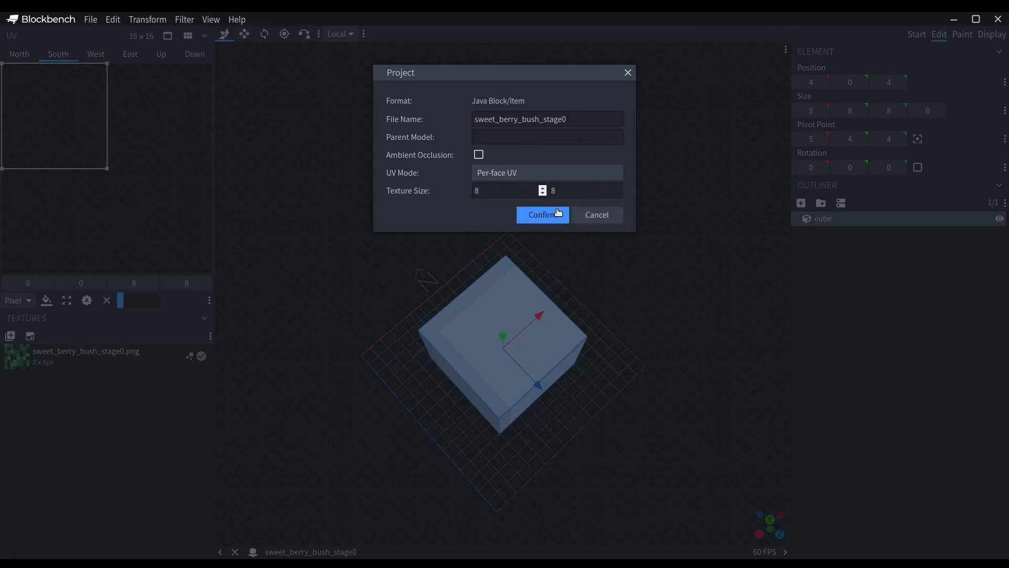
pyautogui.click(541, 214)
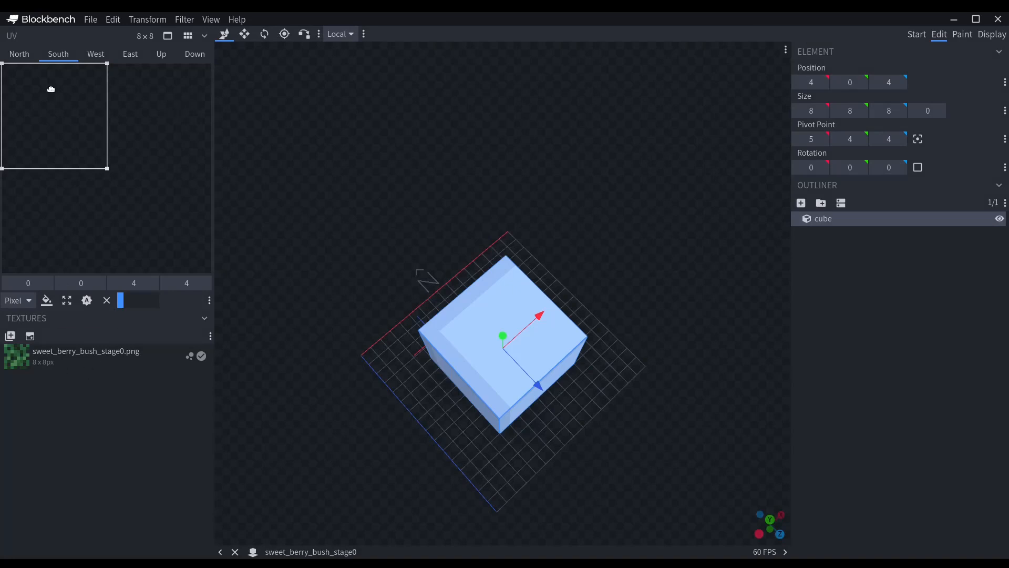
# Expand the south face's UV area to 8 × 8 and apply the stage0 texture to the south and west faces.
pyautogui.click(18, 58)
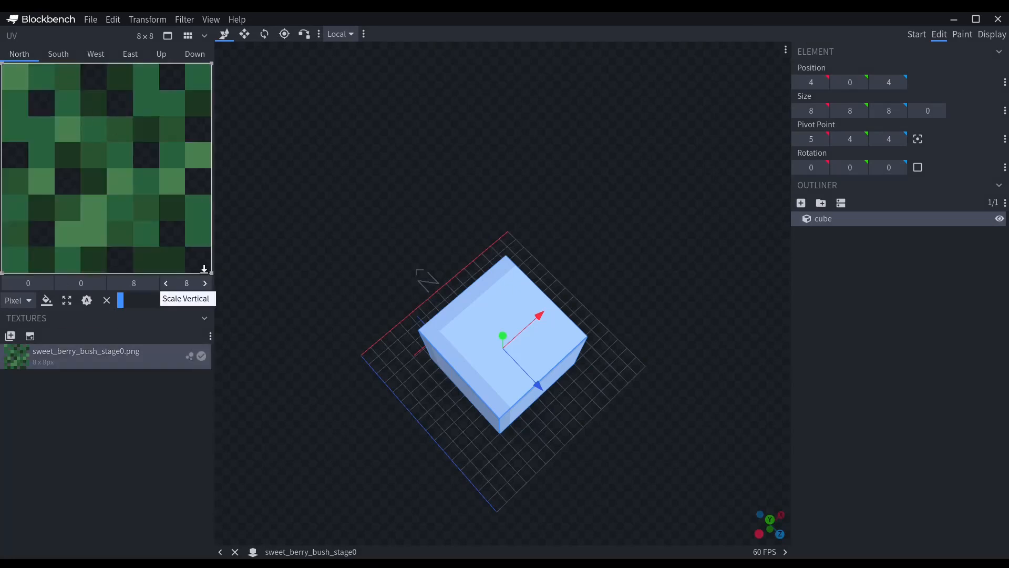
pyautogui.click(58, 55)
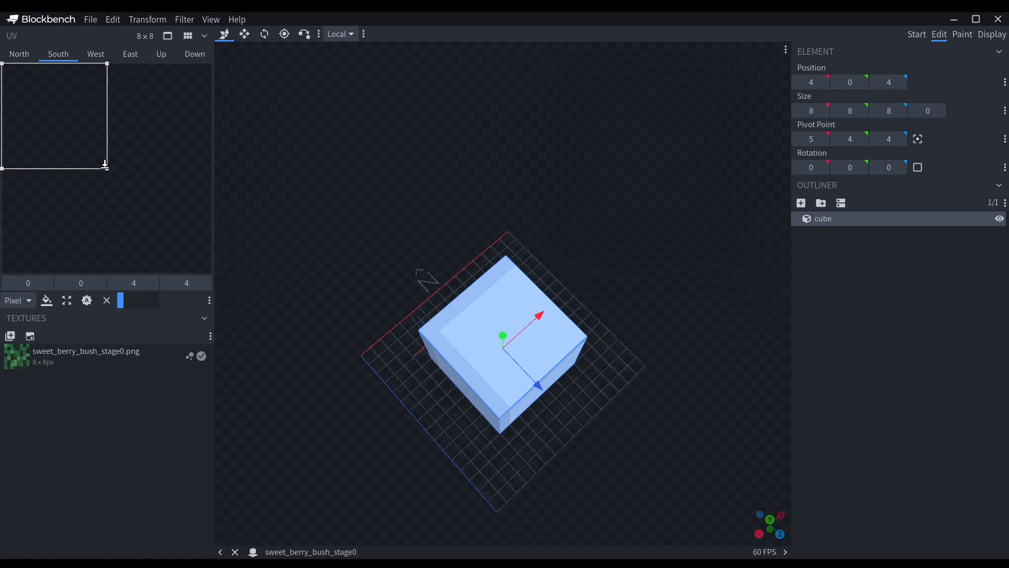
pyautogui.moveTo(107, 170); pyautogui.dragTo(266, 298)
pyautogui.moveTo(31, 361); pyautogui.dragTo(97, 137)
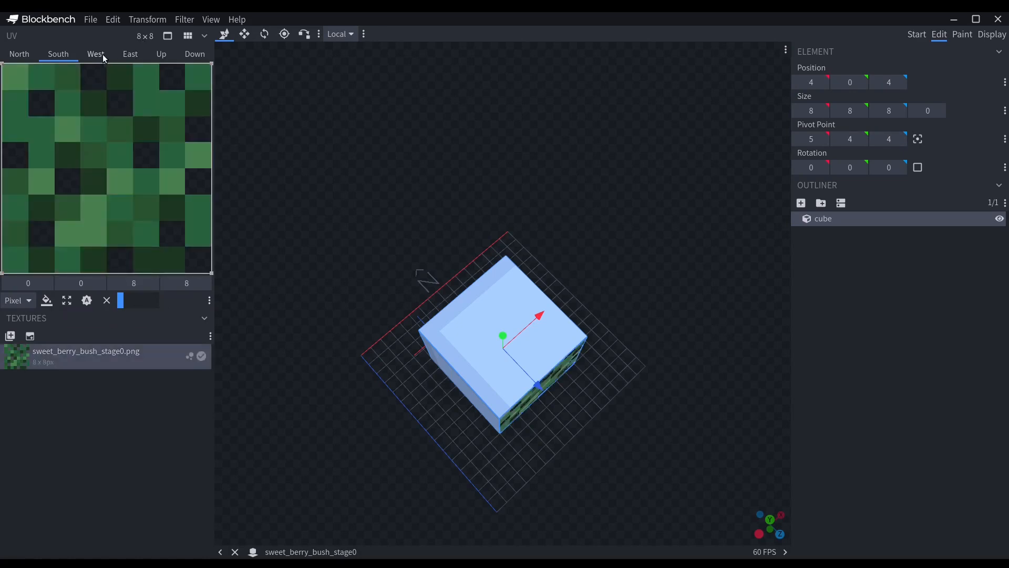
pyautogui.click(96, 55)
pyautogui.moveTo(116, 352); pyautogui.dragTo(228, 274)
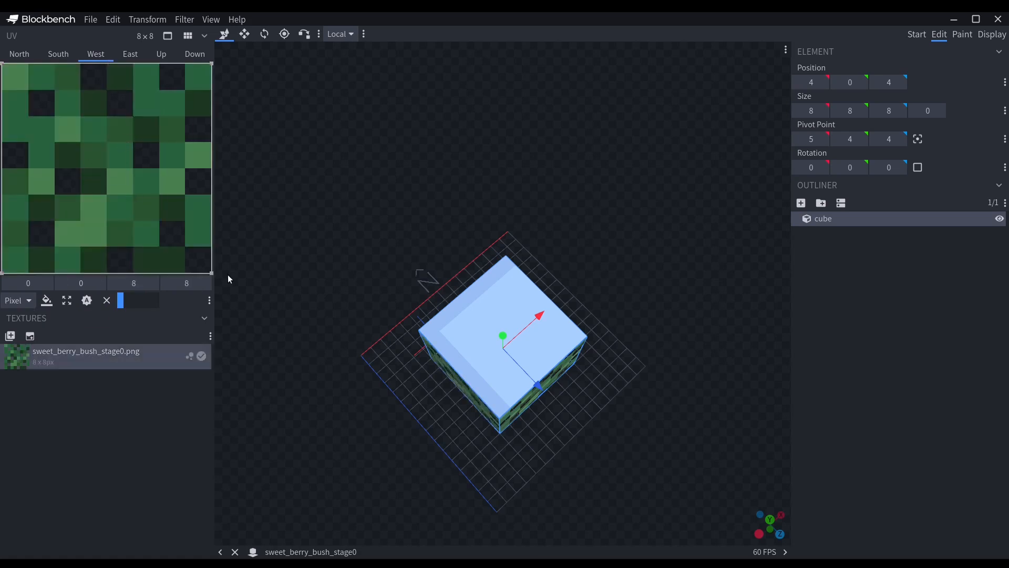
# Apply the stage0 texture to the east, up and down faces with their UV areas covering the full 8 × 8.
pyautogui.click(130, 55)
pyautogui.moveTo(44, 362); pyautogui.dragTo(213, 273)
pyautogui.click(158, 56)
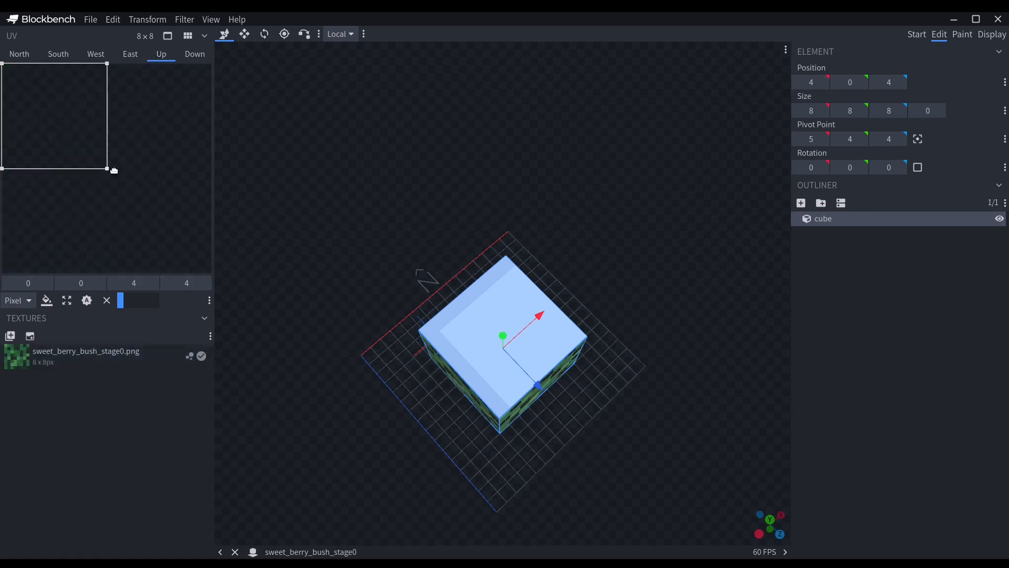
pyautogui.moveTo(106, 168); pyautogui.dragTo(233, 277)
pyautogui.moveTo(7, 356); pyautogui.dragTo(56, 193)
pyautogui.click(198, 57)
pyautogui.moveTo(16, 356); pyautogui.dragTo(213, 274)
pyautogui.click(27, 54)
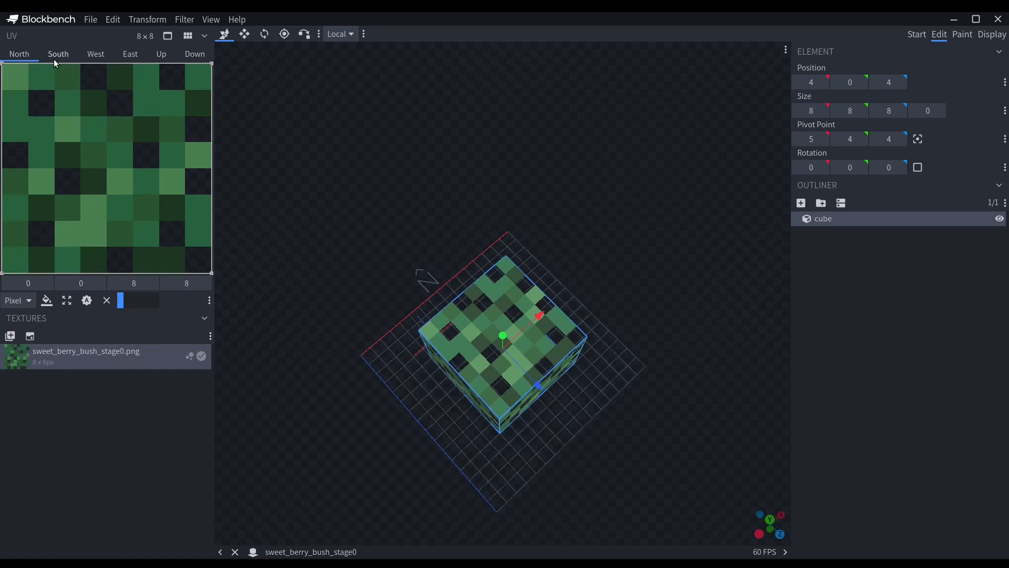
# Import sweet_berry_bush_stage2.png as a second texture in the project.
pyautogui.click(130, 55)
pyautogui.click(13, 342)
pyautogui.doubleClick(355, 120)
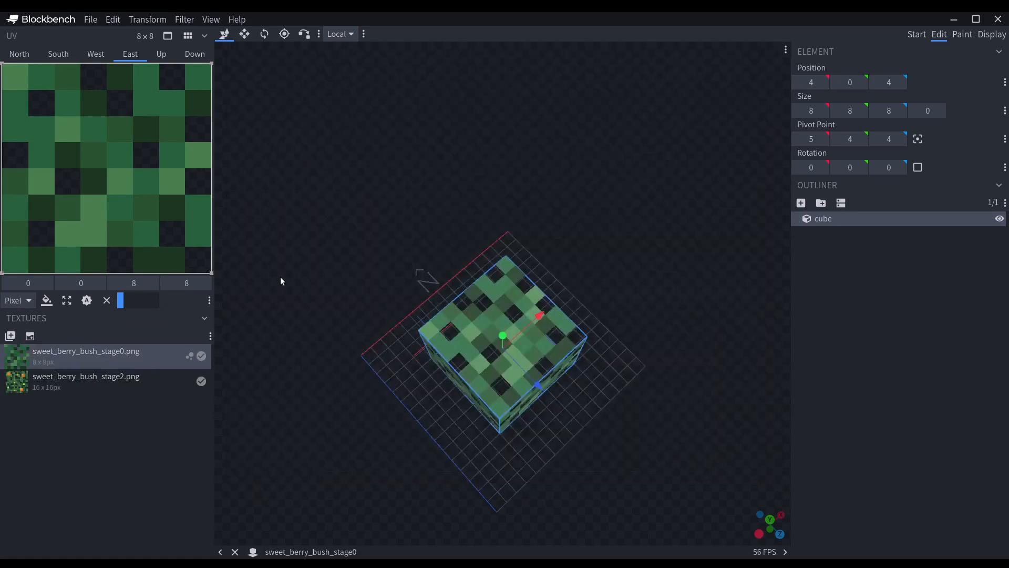
# Apply the stage2 texture to the east face and crop its UV area to 7 × 7, starting at 0.5, 0.5.
pyautogui.moveTo(575, 207); pyautogui.dragTo(538, 150)
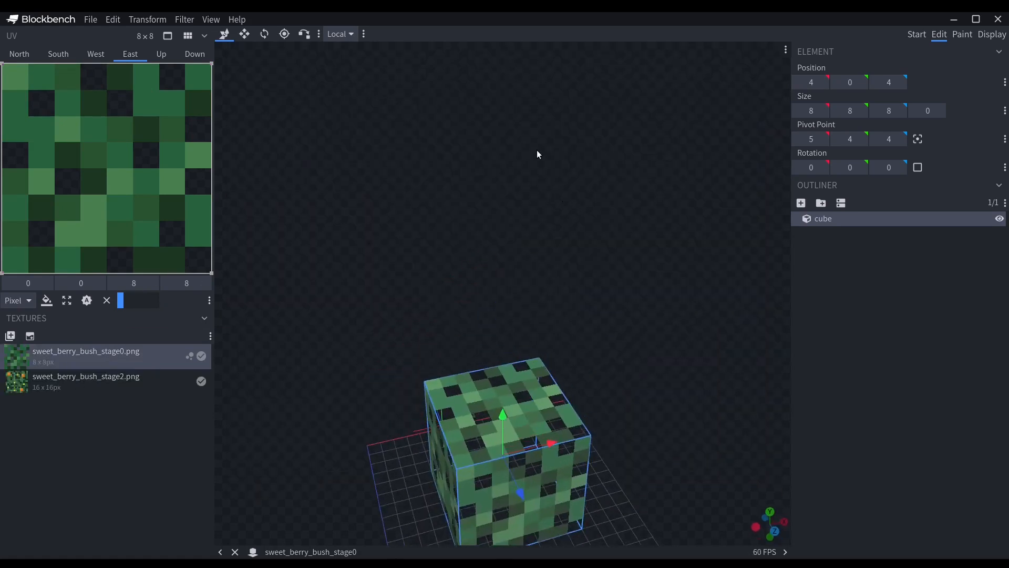
pyautogui.click(28, 380)
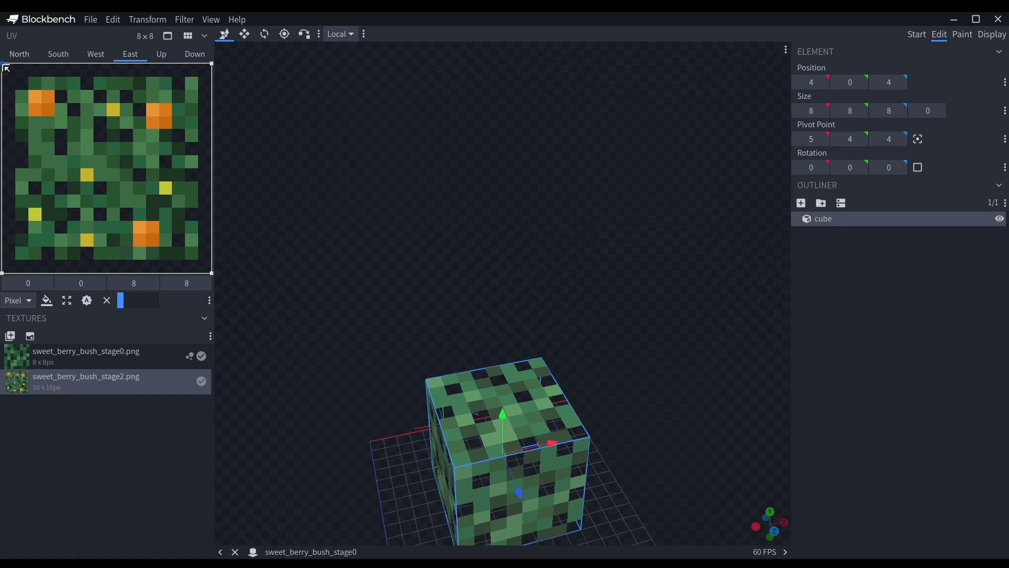
pyautogui.moveTo(6, 68); pyautogui.dragTo(15, 77)
pyautogui.moveTo(205, 269); pyautogui.dragTo(194, 257)
pyautogui.moveTo(558, 321); pyautogui.dragTo(774, 493)
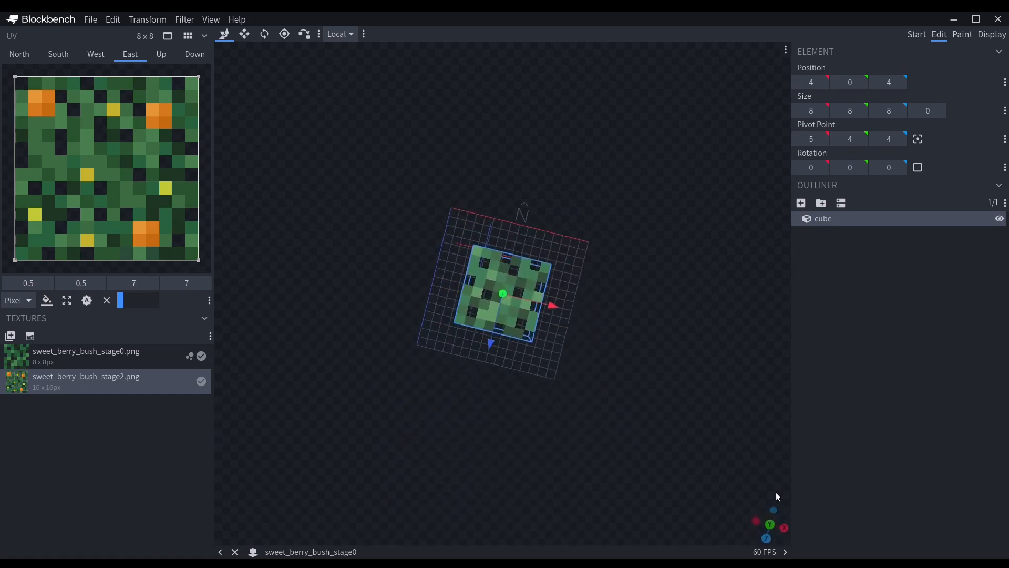
pyautogui.moveTo(511, 193); pyautogui.dragTo(491, 278)
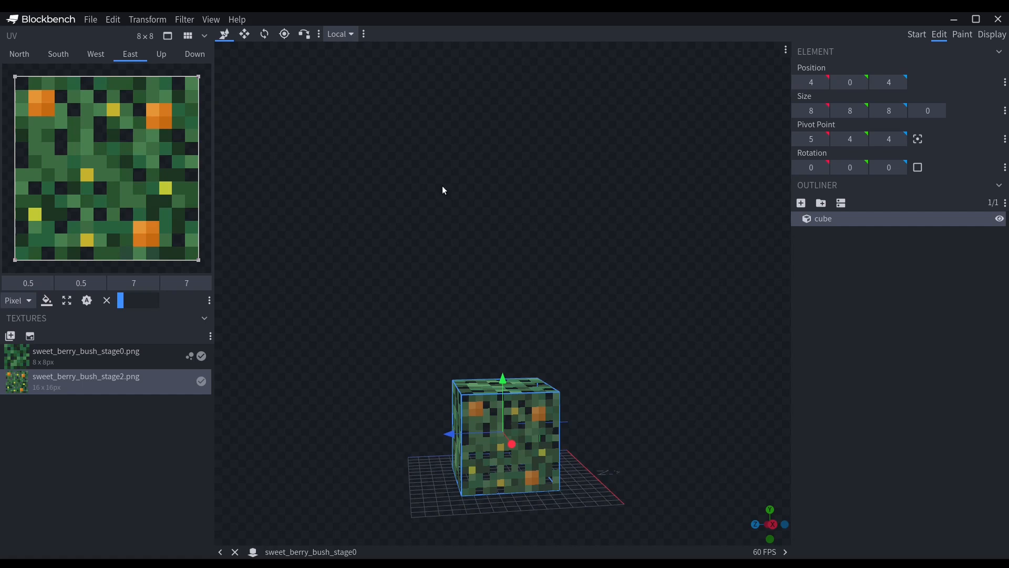
# Apply the stage2 texture to the up face and crop its UV area to 7 × 7, starting at 0.5, 0.5.
pyautogui.click(154, 57)
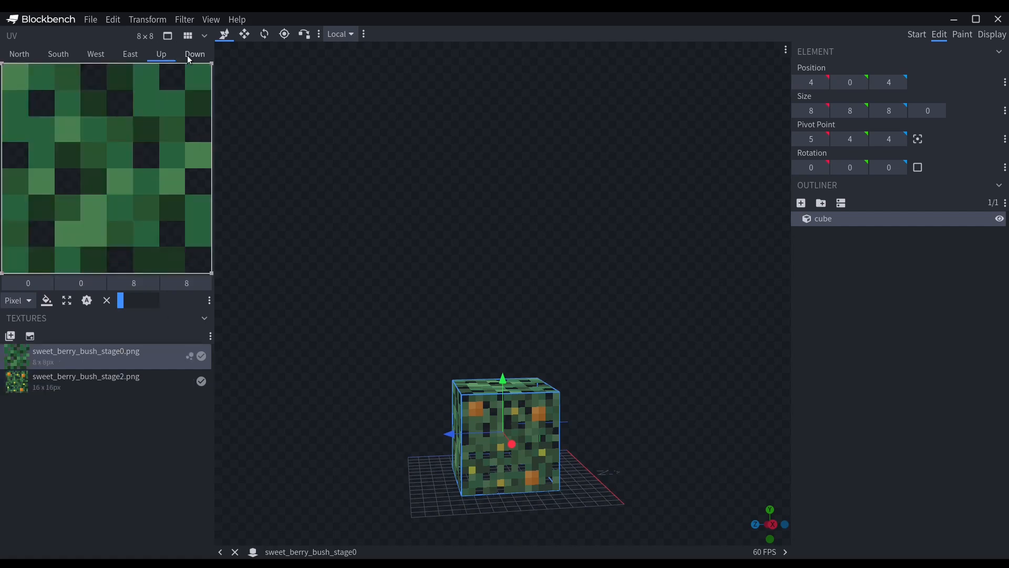
pyautogui.click(189, 58)
pyautogui.click(160, 58)
pyautogui.moveTo(84, 381); pyautogui.dragTo(157, 177)
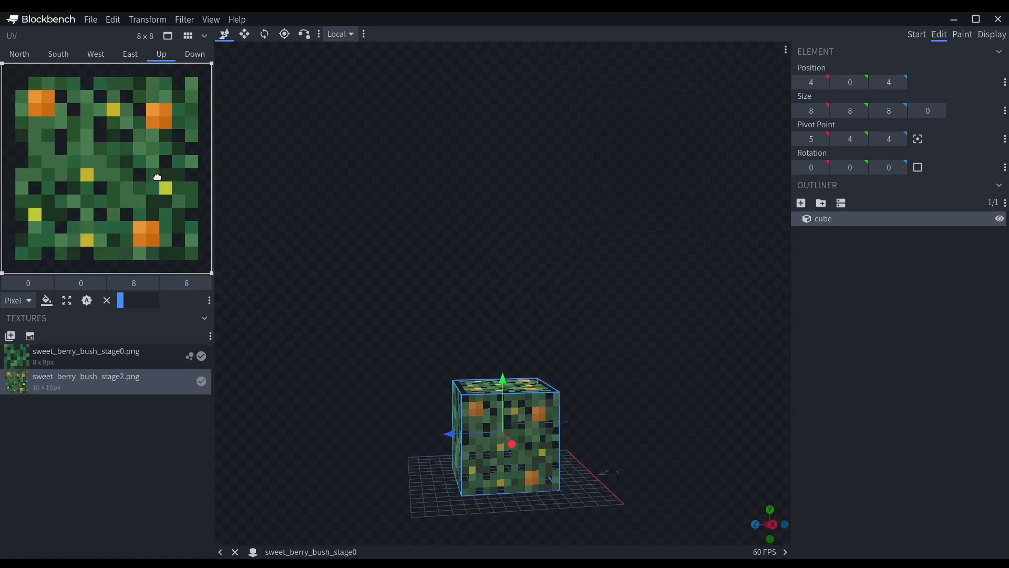
pyautogui.moveTo(560, 272); pyautogui.dragTo(544, 380)
pyautogui.moveTo(213, 273); pyautogui.dragTo(199, 260)
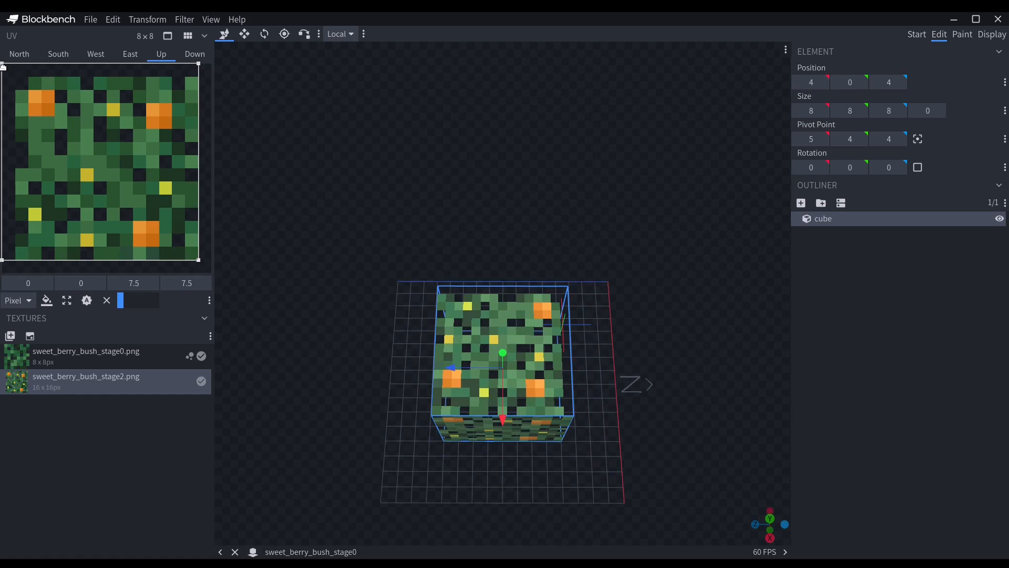
pyautogui.moveTo(4, 68); pyautogui.dragTo(19, 79)
pyautogui.moveTo(705, 301); pyautogui.dragTo(524, 468)
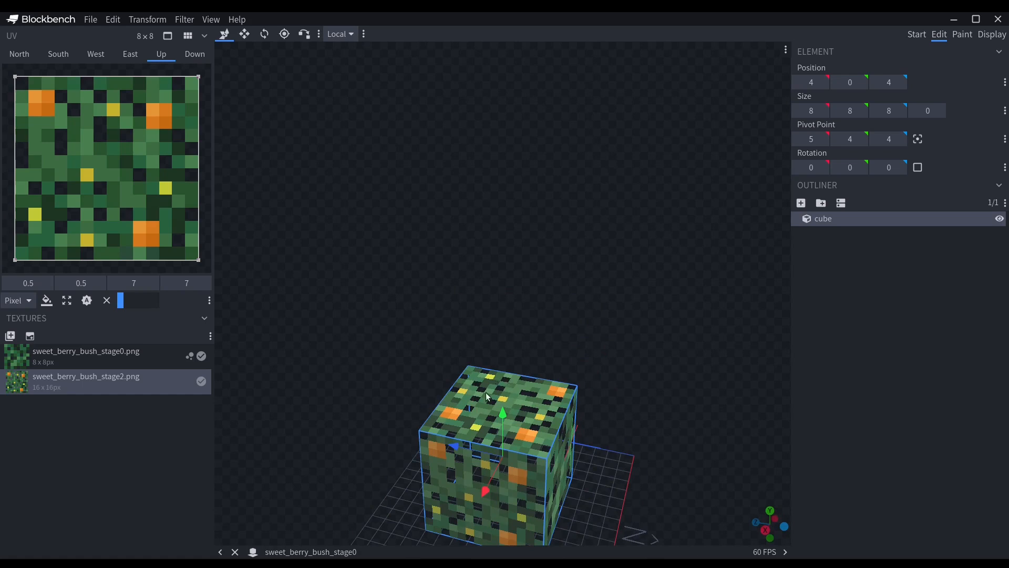
# Put the stage0 texture back on the up face and expand its UV area to the full 8 × 8.
pyautogui.moveTo(88, 364); pyautogui.dragTo(105, 224)
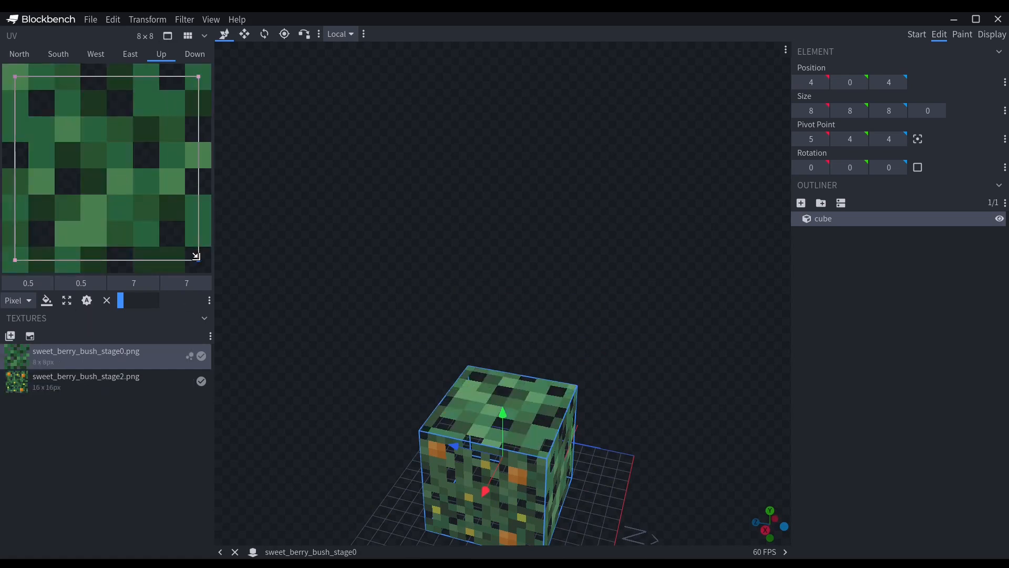
pyautogui.moveTo(196, 256); pyautogui.dragTo(211, 272)
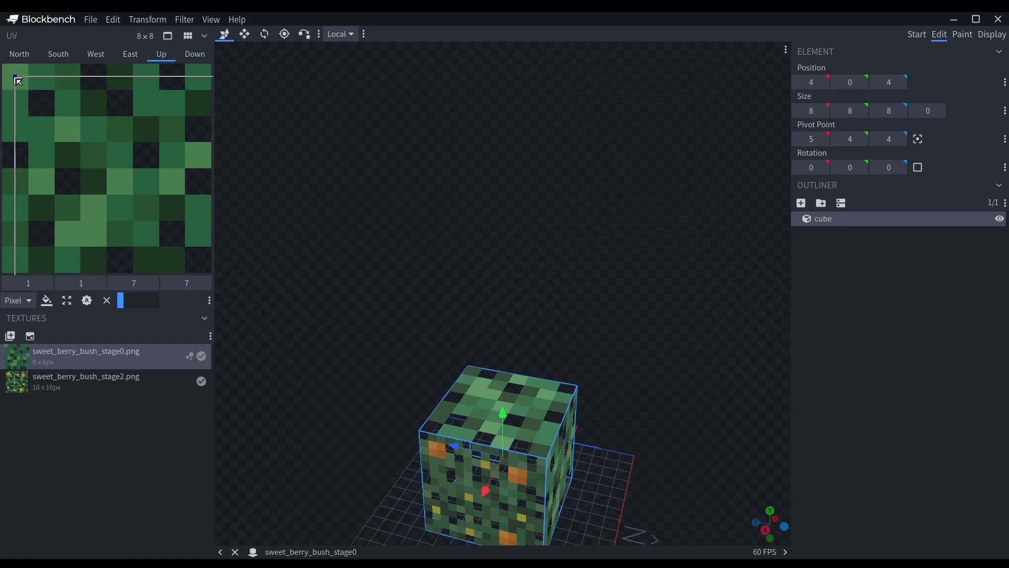
pyautogui.moveTo(16, 81); pyautogui.dragTo(4, 66)
pyautogui.click(196, 50)
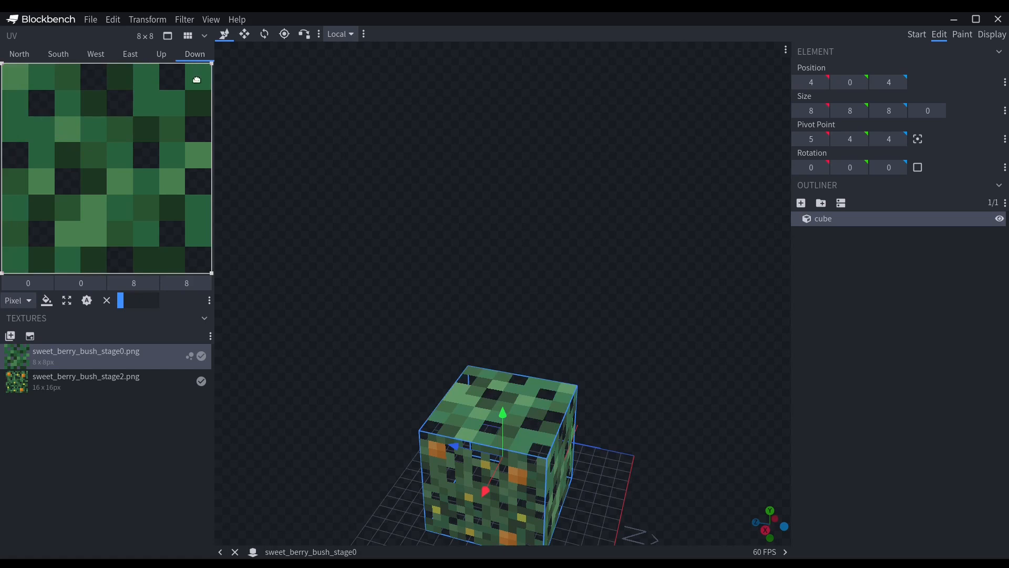
# Restore the stage0 texture on the east face with a full 8 × 8 UV area, and deselect the cube.
pyautogui.click(142, 61)
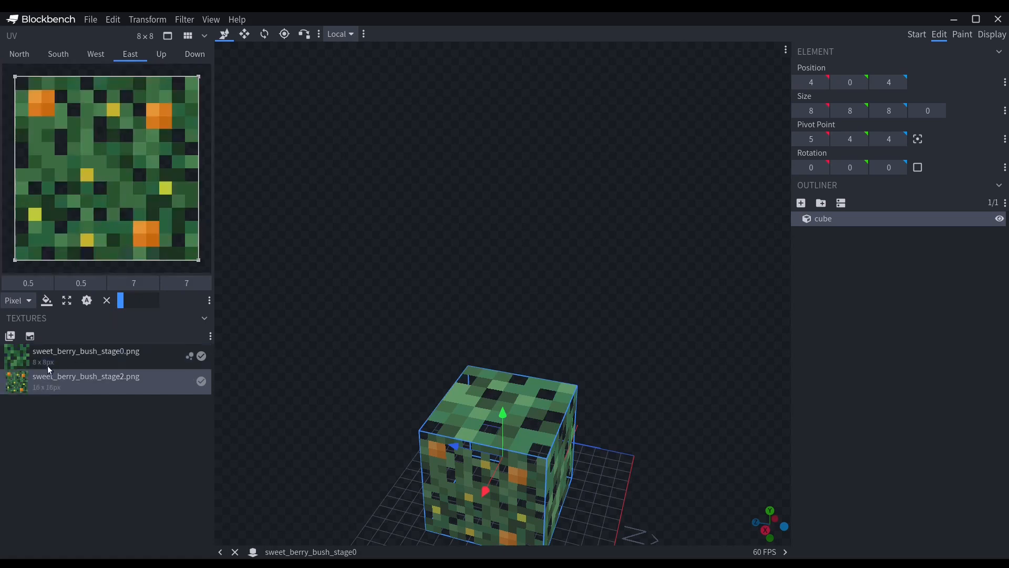
pyautogui.moveTo(48, 365); pyautogui.dragTo(102, 178)
pyautogui.moveTo(17, 78); pyautogui.dragTo(5, 67)
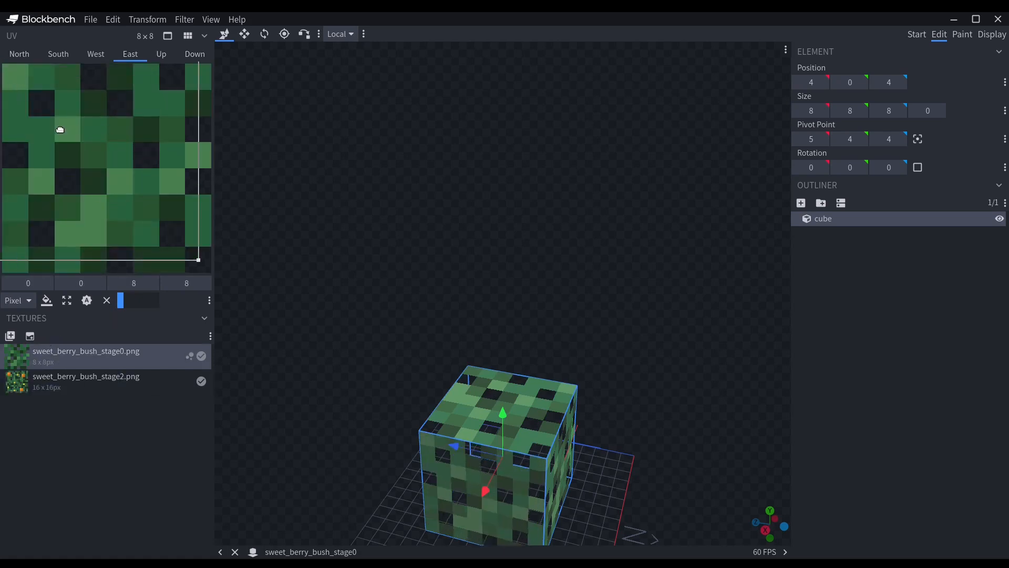
pyautogui.moveTo(197, 259); pyautogui.dragTo(202, 261)
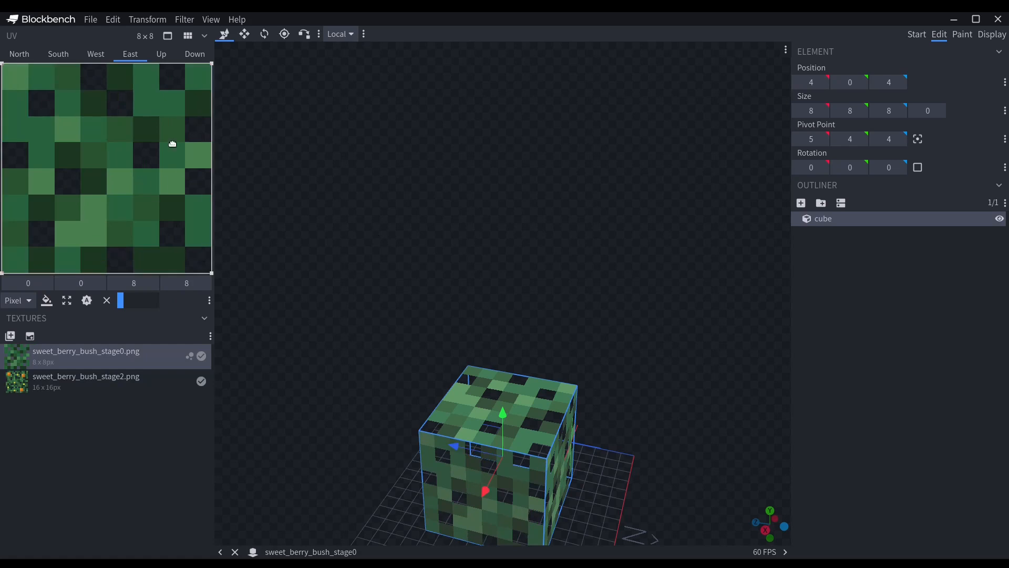
pyautogui.moveTo(673, 282); pyautogui.dragTo(584, 417)
pyautogui.scroll(2, 626, 432)
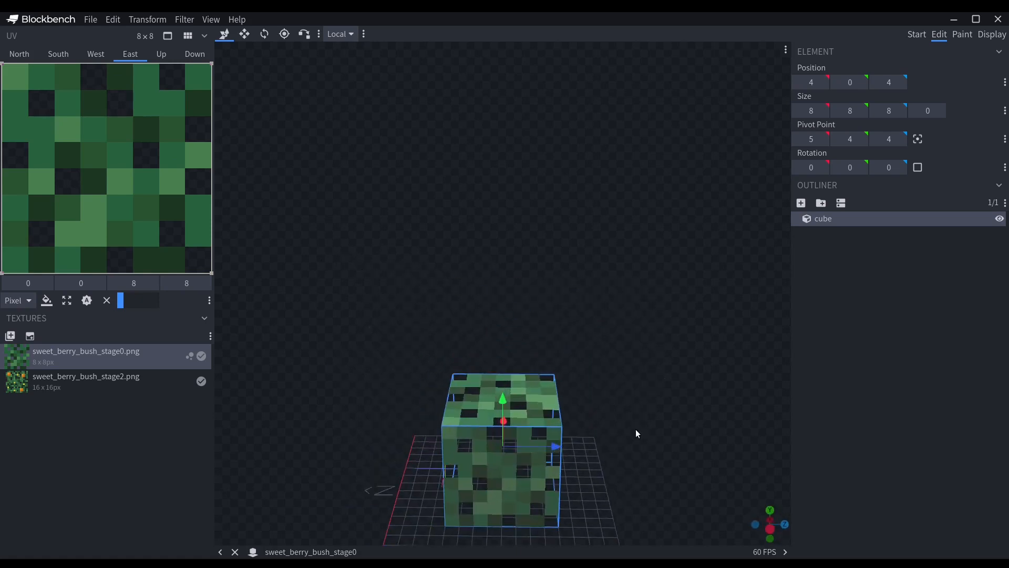
pyautogui.click(605, 375)
pyautogui.moveTo(609, 416); pyautogui.dragTo(360, 409)
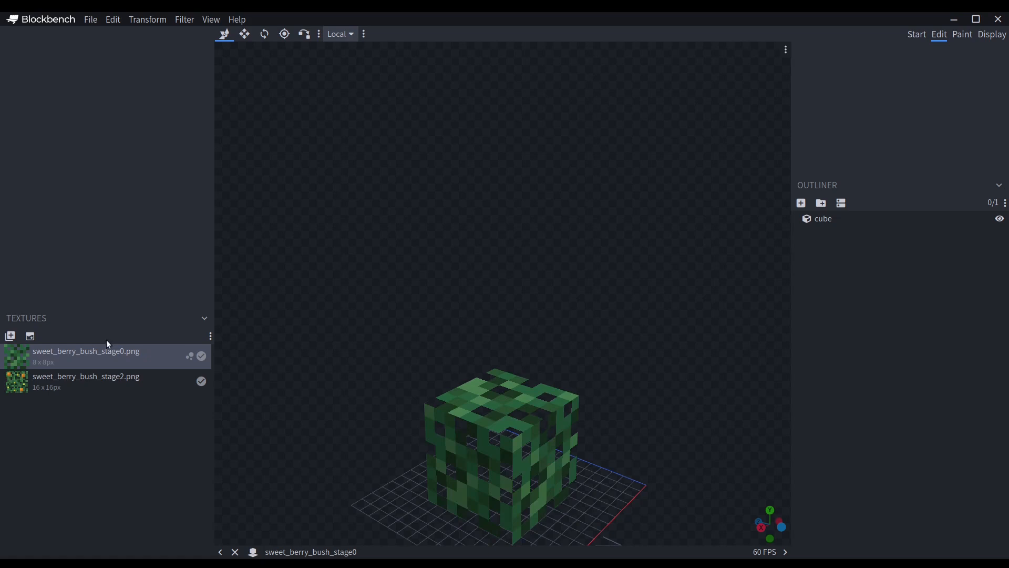
# Delete the sweet_berry_bush_stage2.png texture from the stage 0 model.
pyautogui.rightClick(68, 383)
pyautogui.click(93, 361)
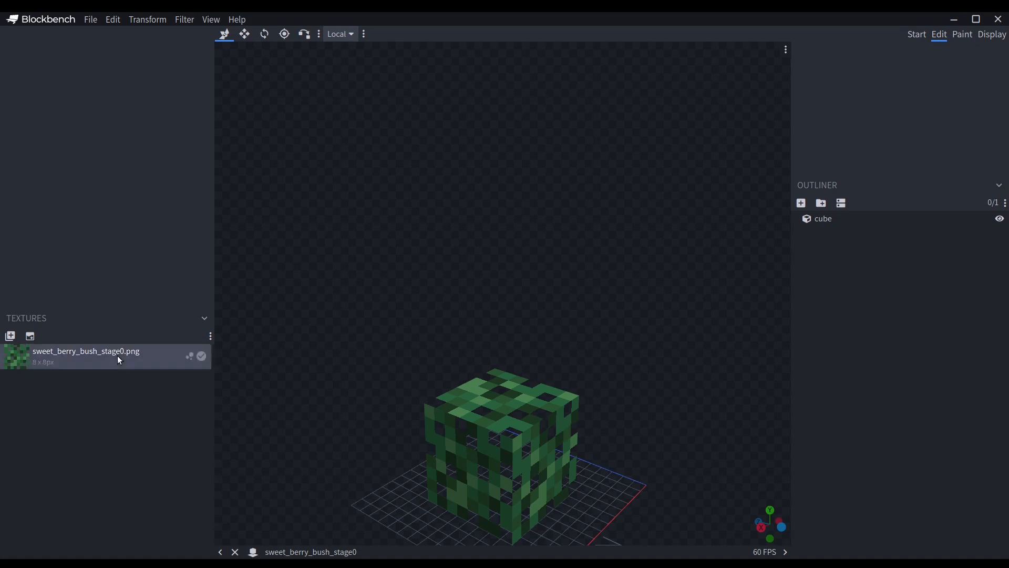
pyautogui.moveTo(589, 391); pyautogui.dragTo(387, 432)
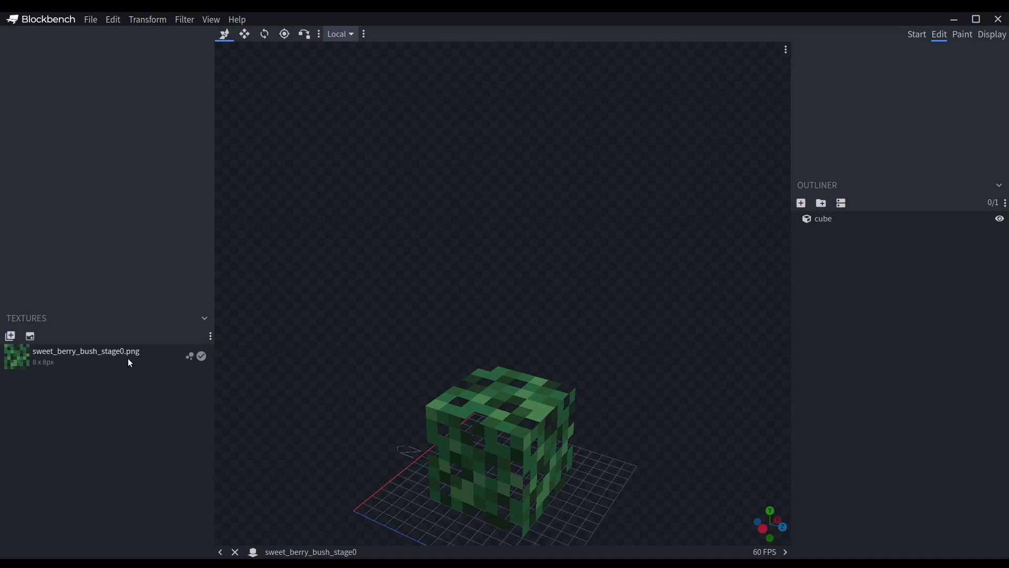
# Export the model as a Java Block/Item Model named sweet_berry_bush_stage0 into the resource pack's models/block folder.
pyautogui.click(89, 20)
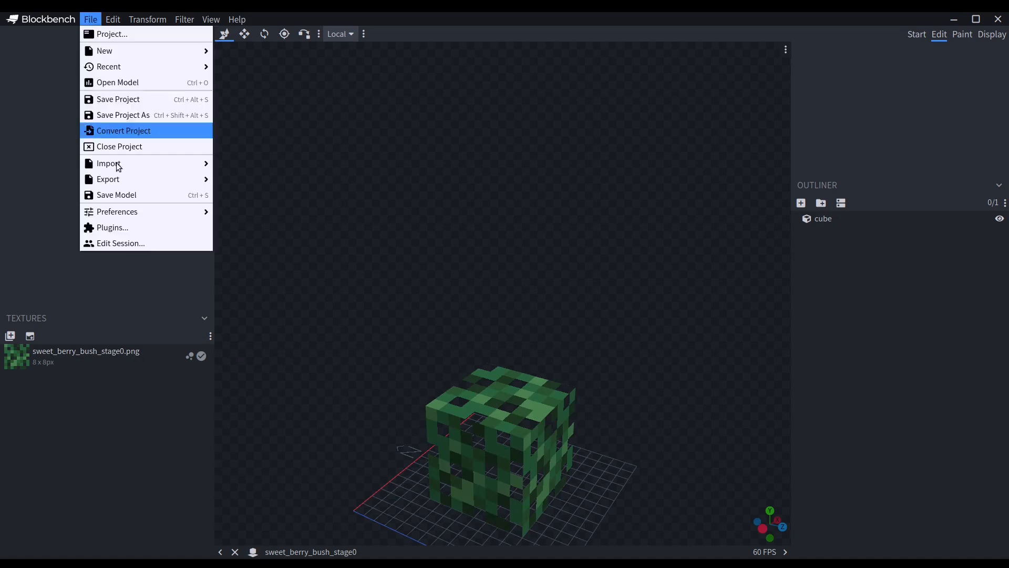
pyautogui.moveTo(118, 179)
pyautogui.click(267, 181)
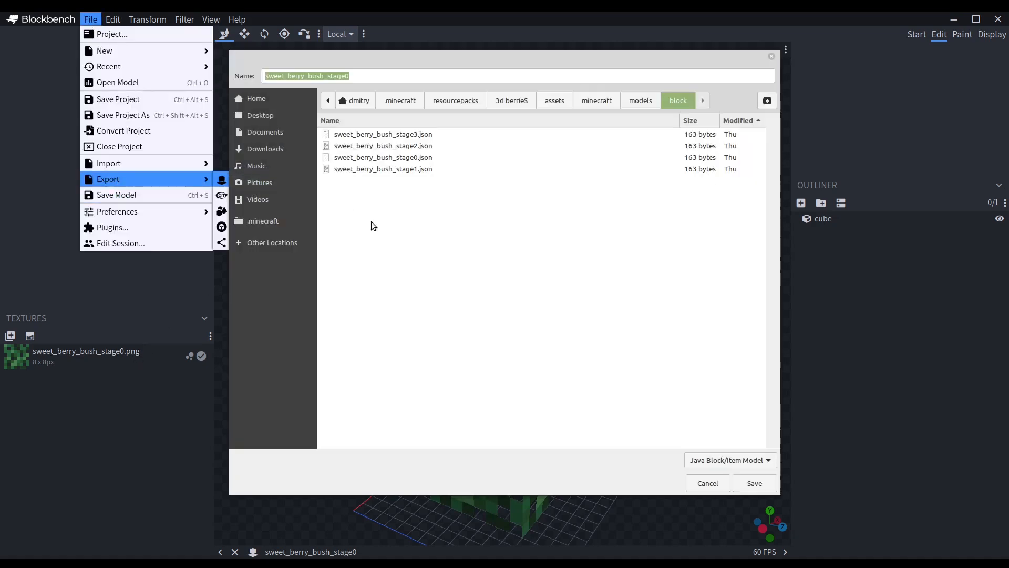
pyautogui.click(751, 486)
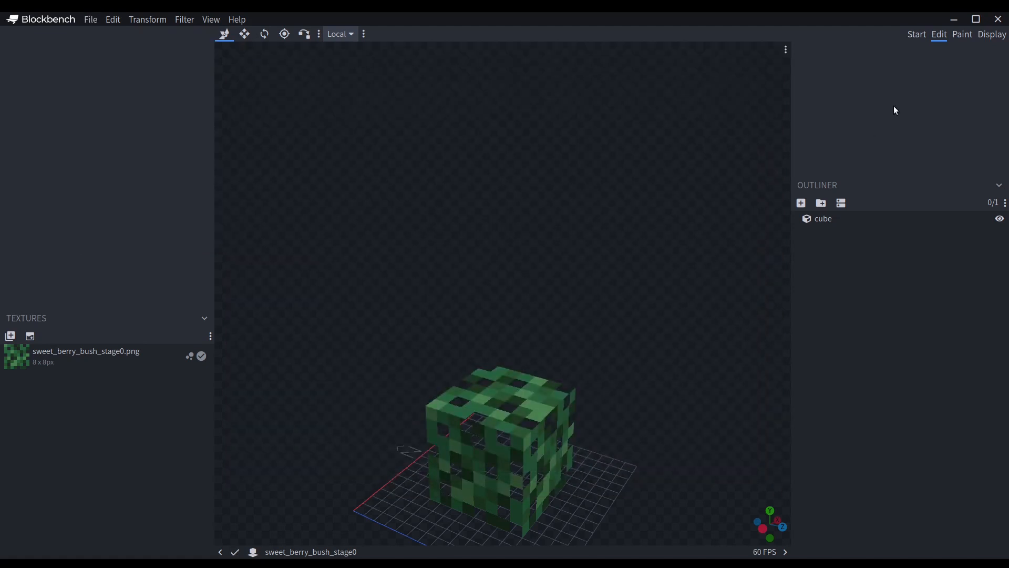
# Switch to paint mode, sample #487f4f and #1d3722 from the cube's up face, and activate the Paint Brush.
pyautogui.click(966, 35)
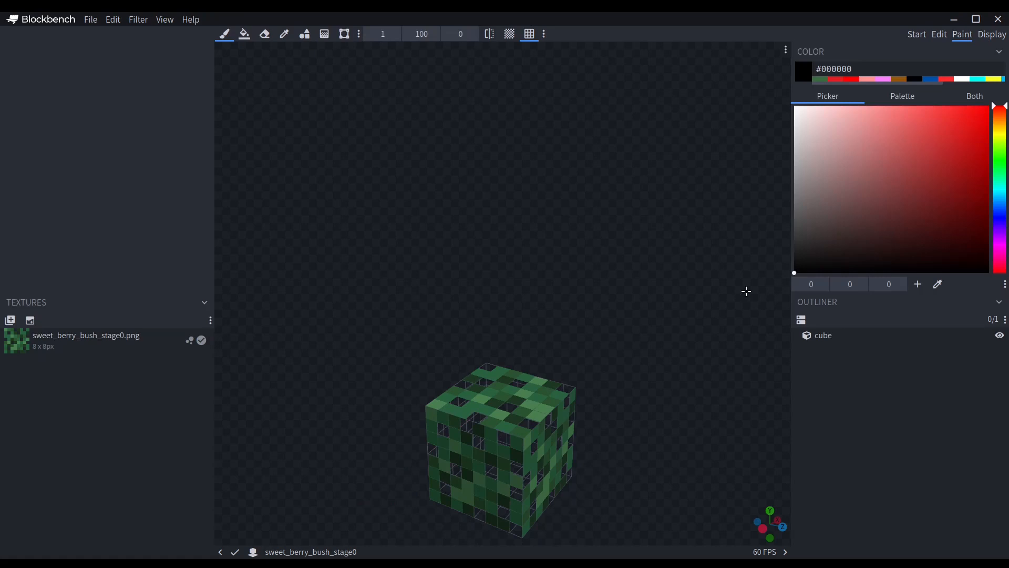
pyautogui.moveTo(678, 325)
pyautogui.mouseDown()
pyautogui.moveTo(648, 321)
pyautogui.moveTo(664, 335)
pyautogui.mouseUp()
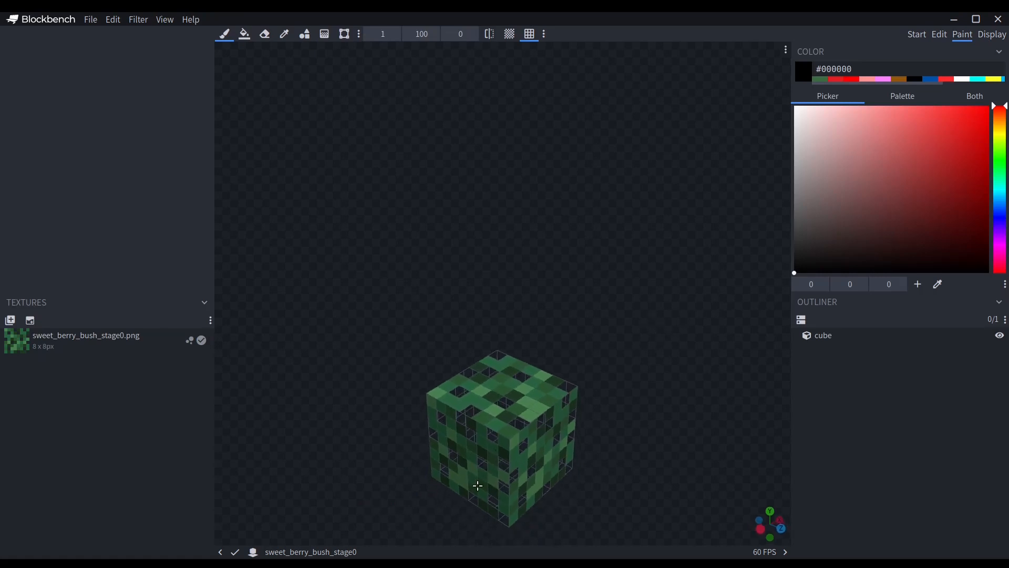
pyautogui.scroll(3, 505, 476)
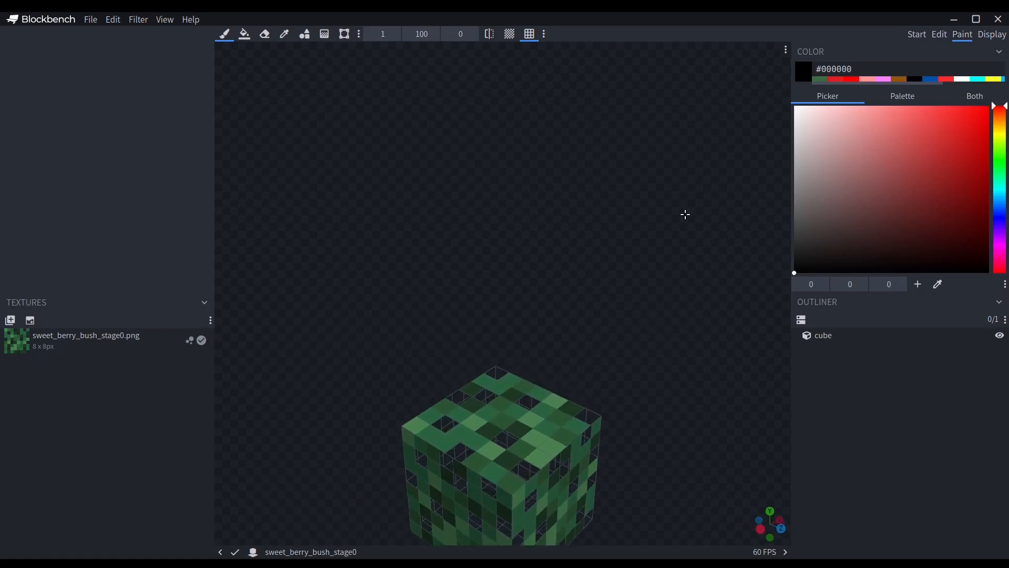
pyautogui.click(286, 34)
pyautogui.click(491, 452)
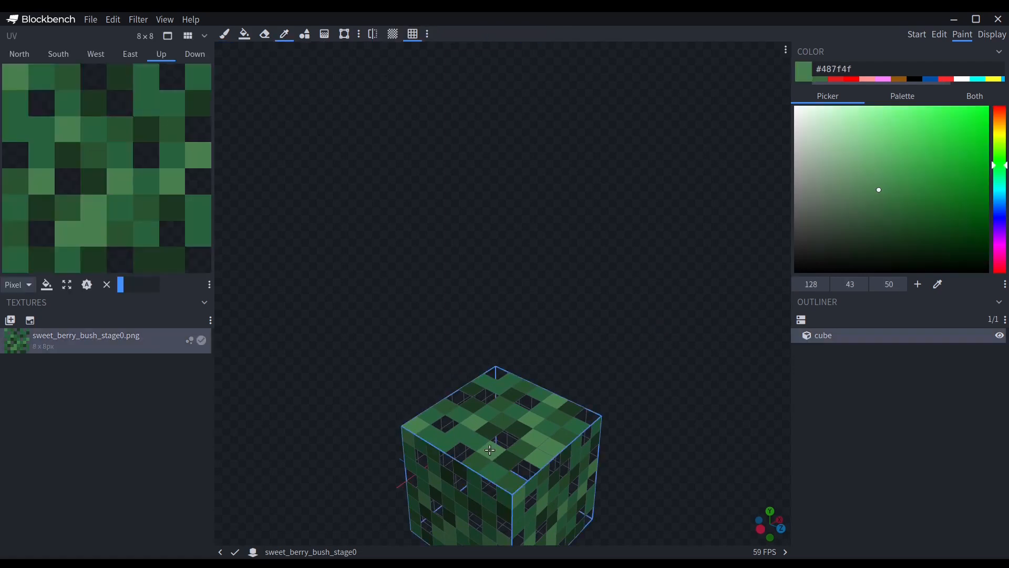
pyautogui.click(571, 407)
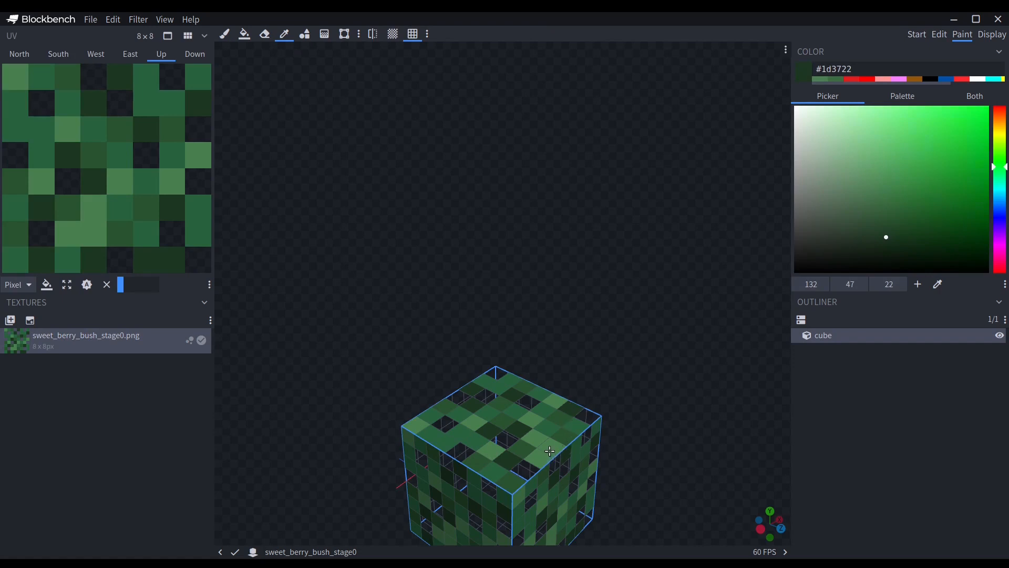
pyautogui.click(230, 33)
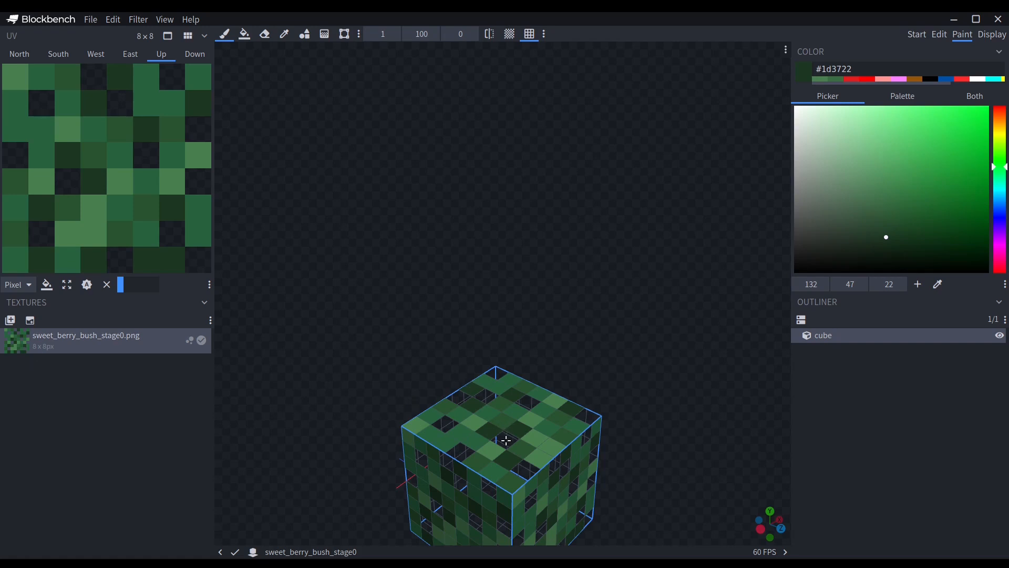
# Try painting single #1d3722 pixels along the upper row of the south face and undo each one.
pyautogui.moveTo(681, 334); pyautogui.dragTo(656, 220)
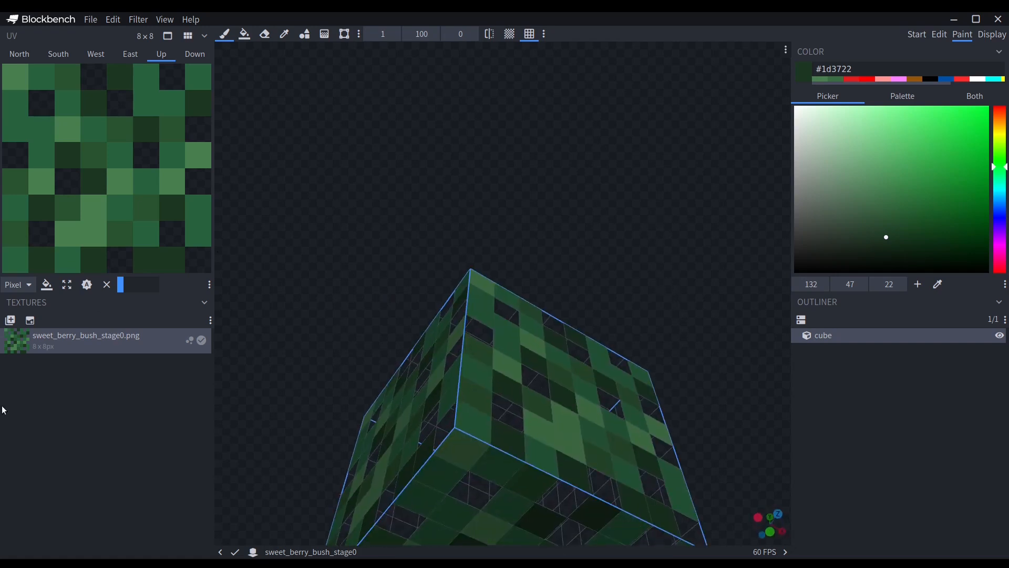
pyautogui.moveTo(475, 215); pyautogui.dragTo(486, 252)
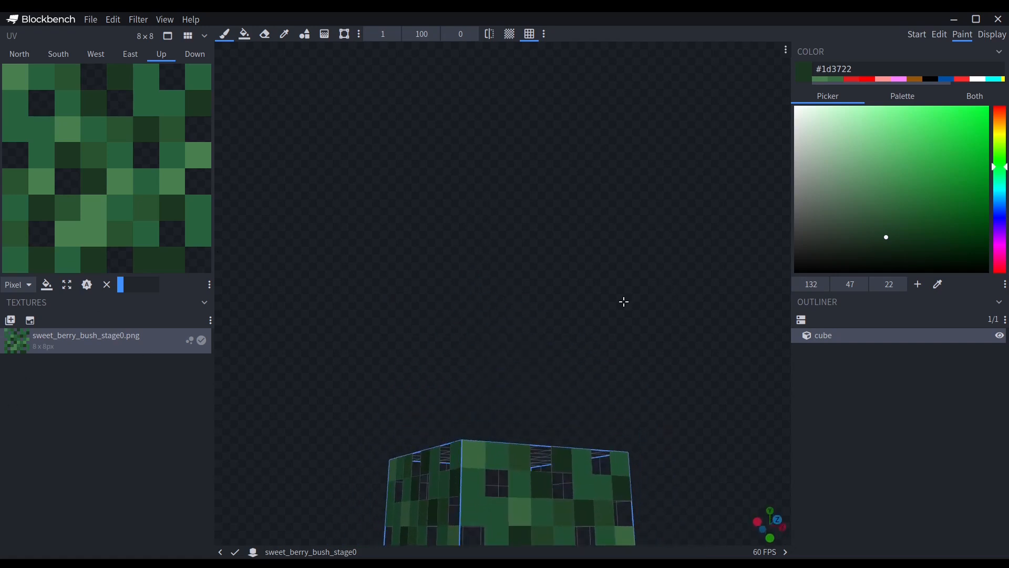
pyautogui.moveTo(624, 302); pyautogui.dragTo(628, 315)
pyautogui.moveTo(606, 356); pyautogui.dragTo(624, 364)
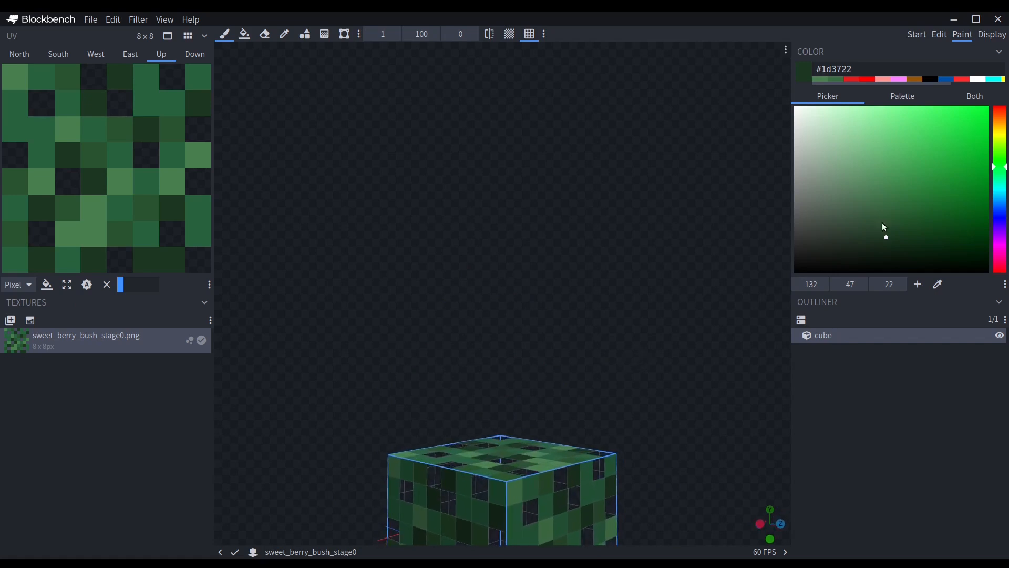
pyautogui.click(530, 491)
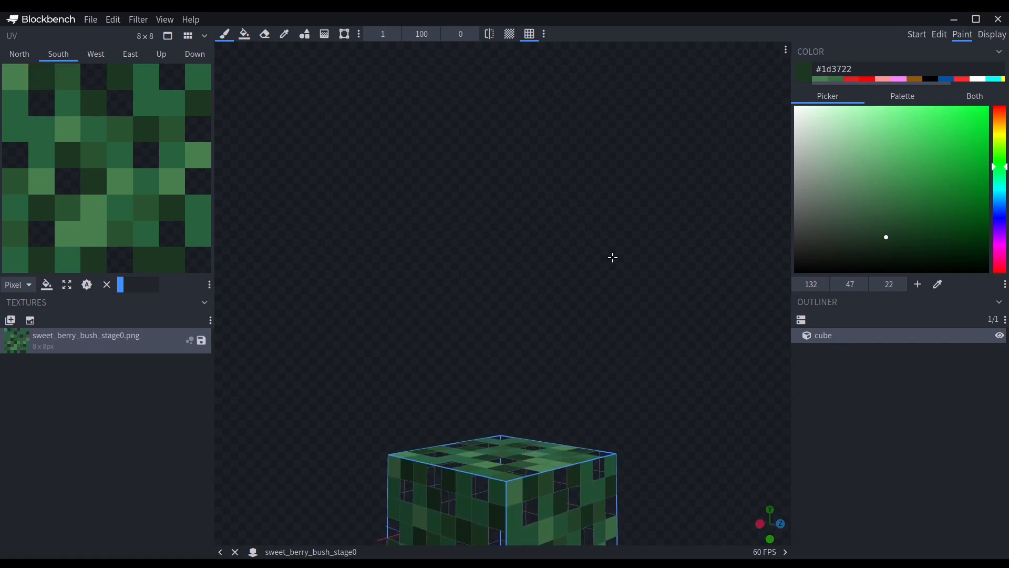
pyautogui.hotkey('ctrl', 'z')
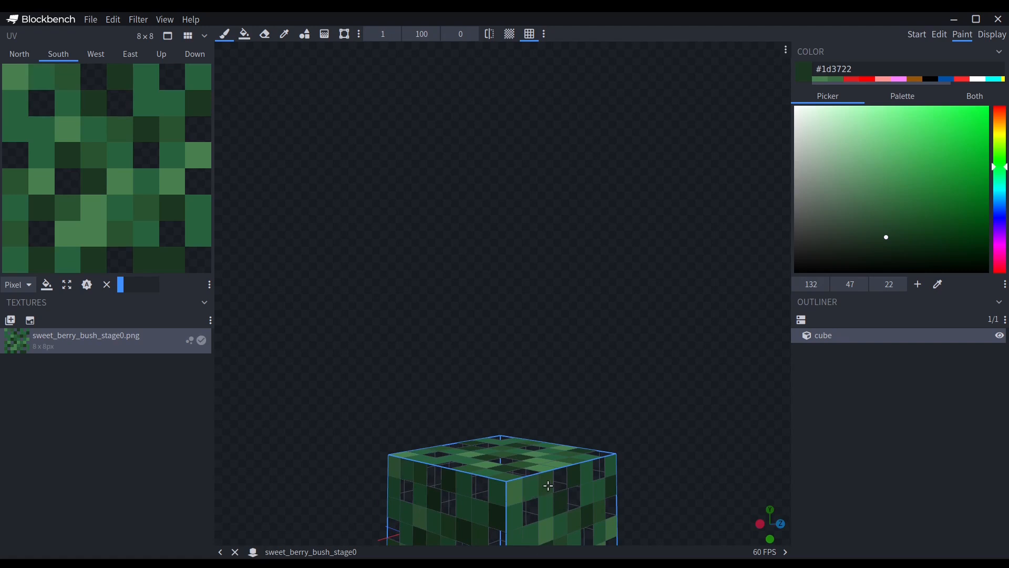
pyautogui.click(547, 481)
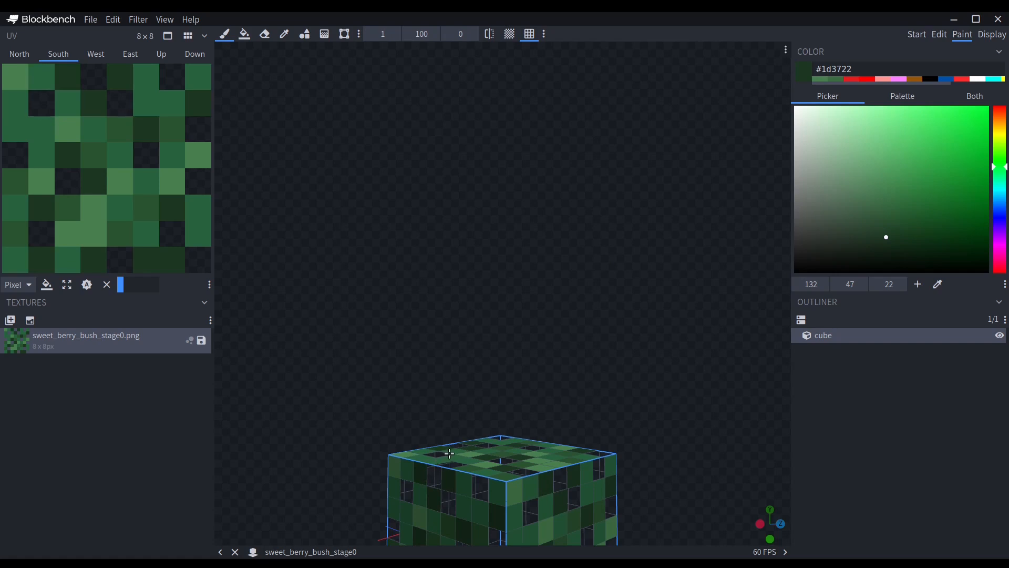
pyautogui.moveTo(651, 417); pyautogui.dragTo(630, 411)
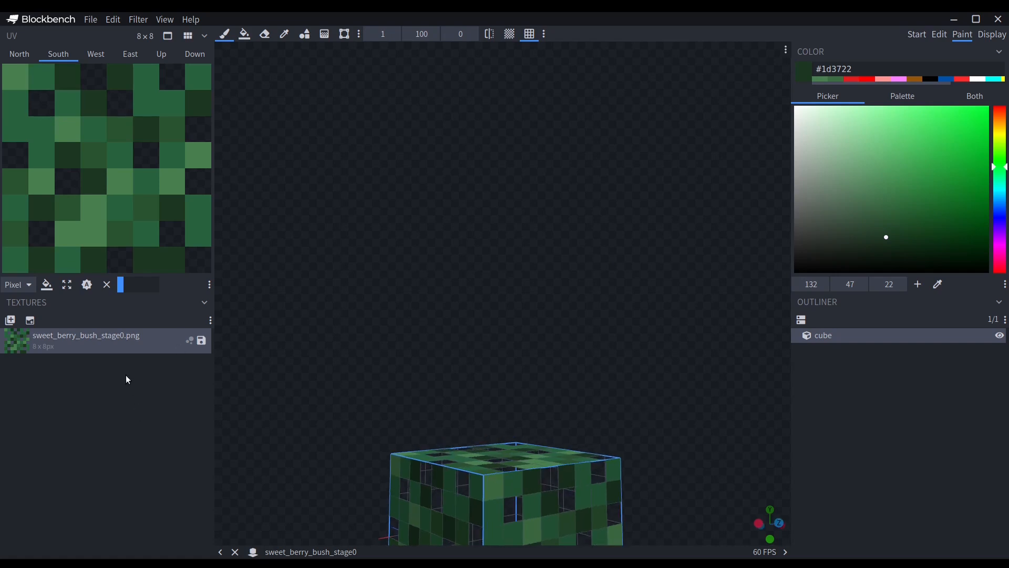
pyautogui.hotkey('ctrl', 'z')
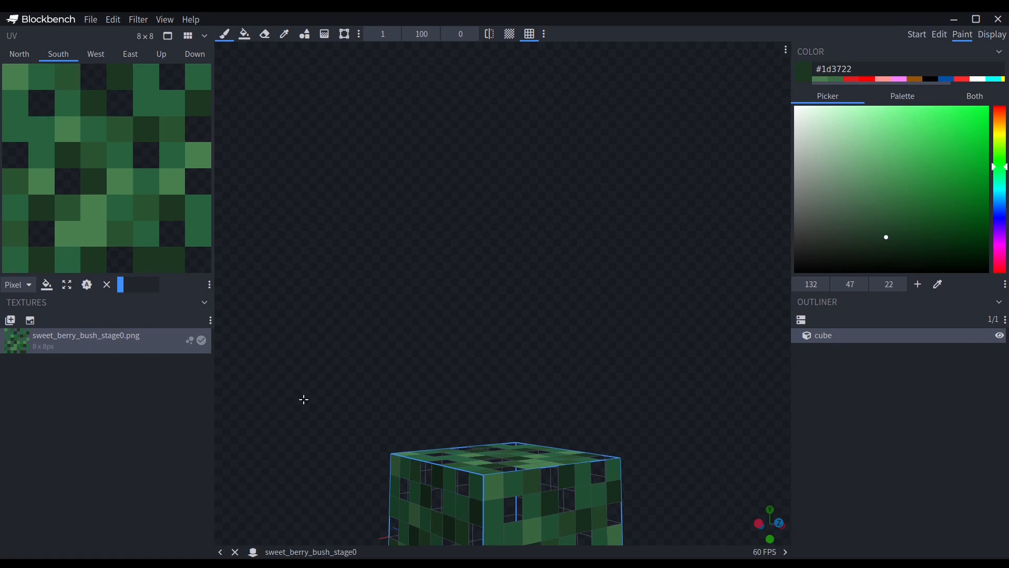
# Paint scattered bright green #35bd4f pixels over the south and up faces, and save the stage0 texture.
pyautogui.moveTo(604, 434); pyautogui.dragTo(581, 338)
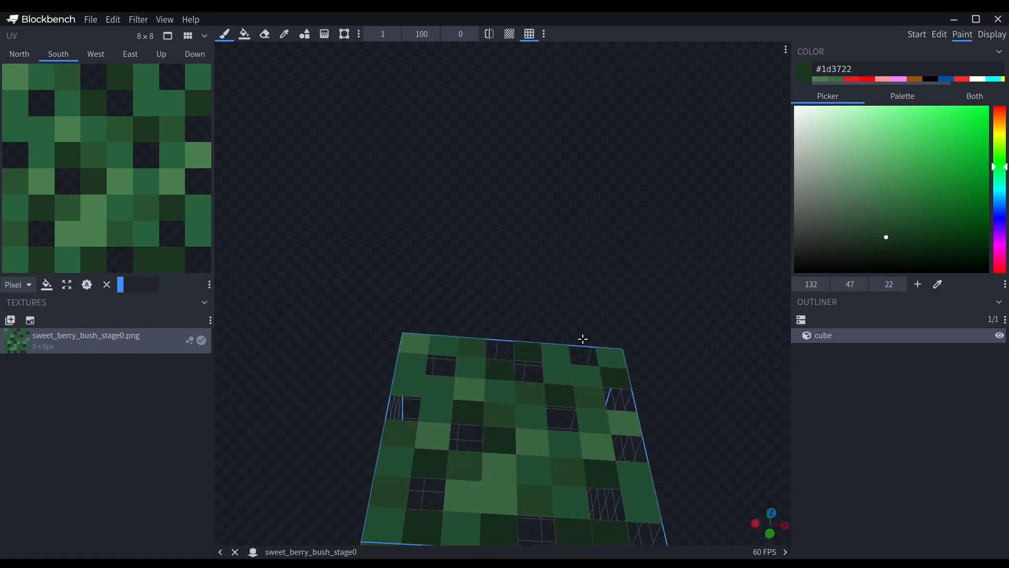
pyautogui.click(935, 149)
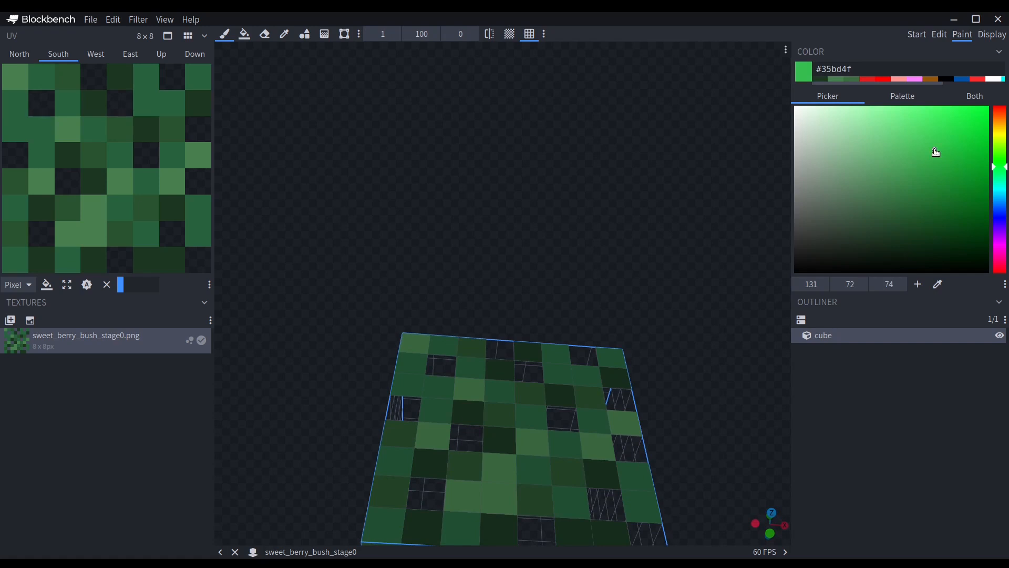
pyautogui.click(590, 459)
pyautogui.click(463, 496)
pyautogui.click(616, 359)
pyautogui.moveTo(656, 361)
pyautogui.mouseDown()
pyautogui.moveTo(582, 472)
pyautogui.moveTo(503, 456)
pyautogui.moveTo(398, 476)
pyautogui.mouseUp()
pyautogui.click(535, 457)
pyautogui.click(567, 430)
pyautogui.moveTo(607, 474)
pyautogui.mouseDown()
pyautogui.moveTo(592, 368)
pyautogui.moveTo(614, 413)
pyautogui.moveTo(470, 489)
pyautogui.moveTo(593, 473)
pyautogui.mouseUp()
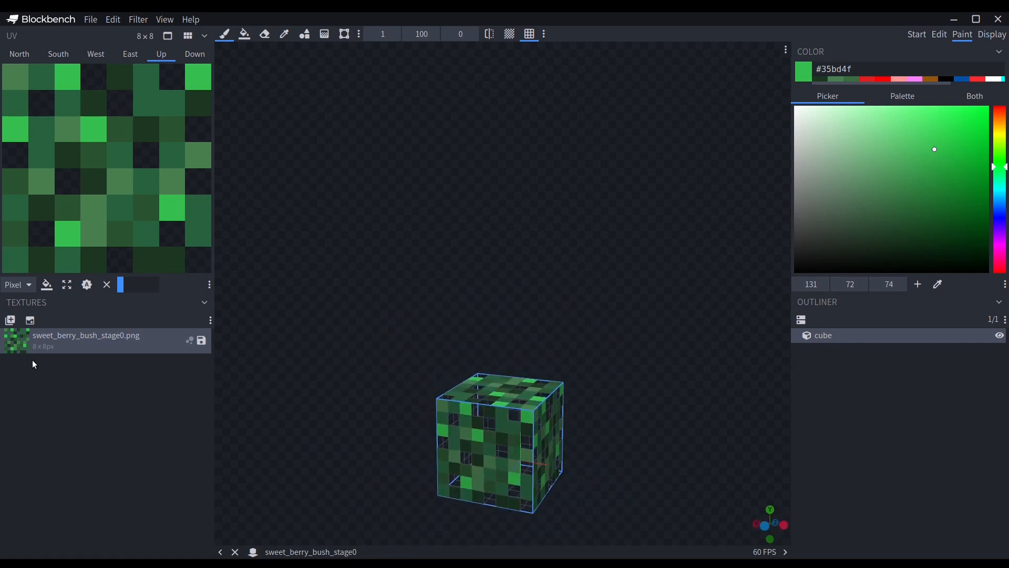
pyautogui.rightClick(56, 339)
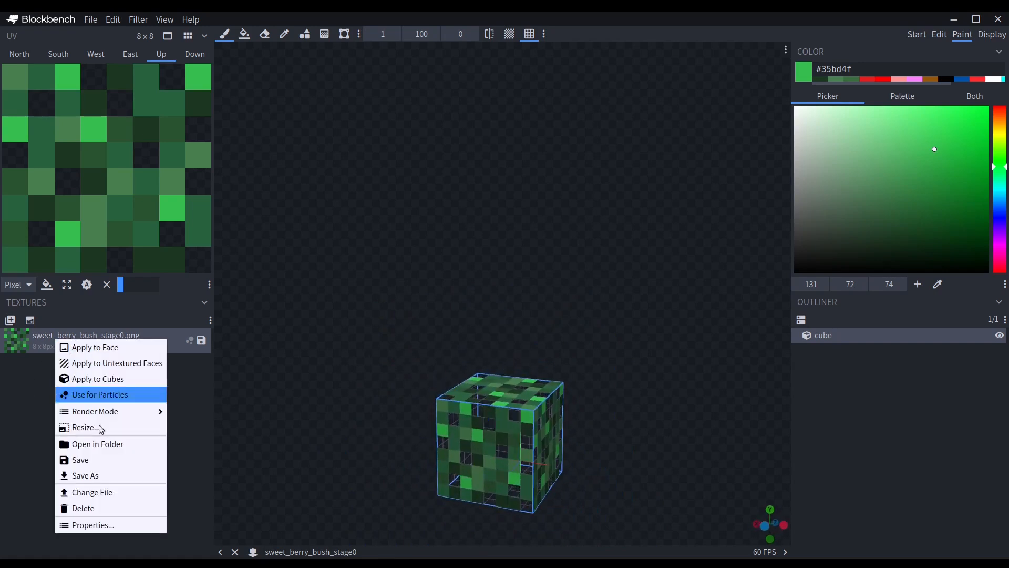
pyautogui.click(120, 461)
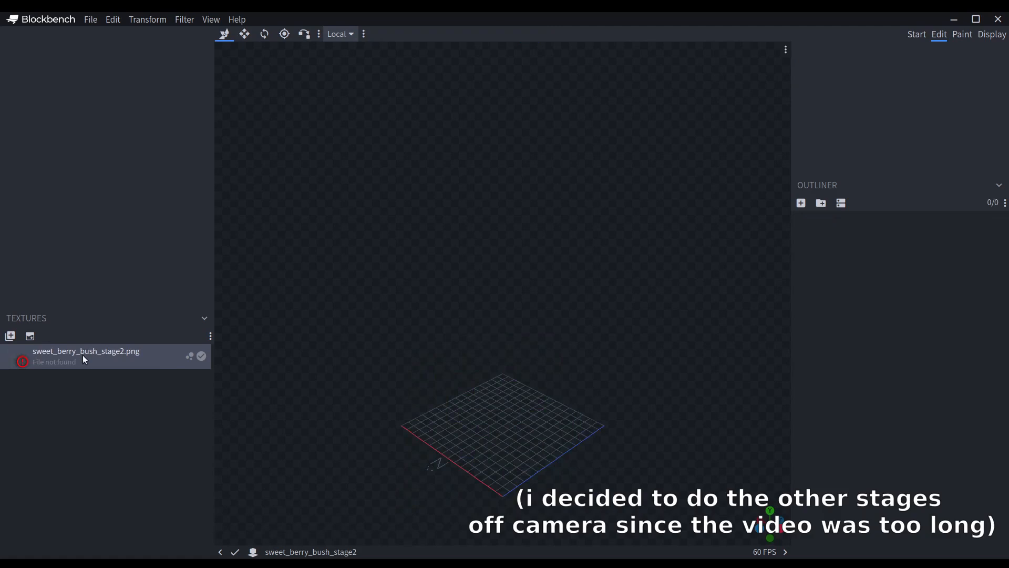
# In the stage 2 project, delete the missing stage2 texture and import sweet_berry_bush_stage2.png from the pack's textures/blocks folder.
pyautogui.rightClick(83, 355)
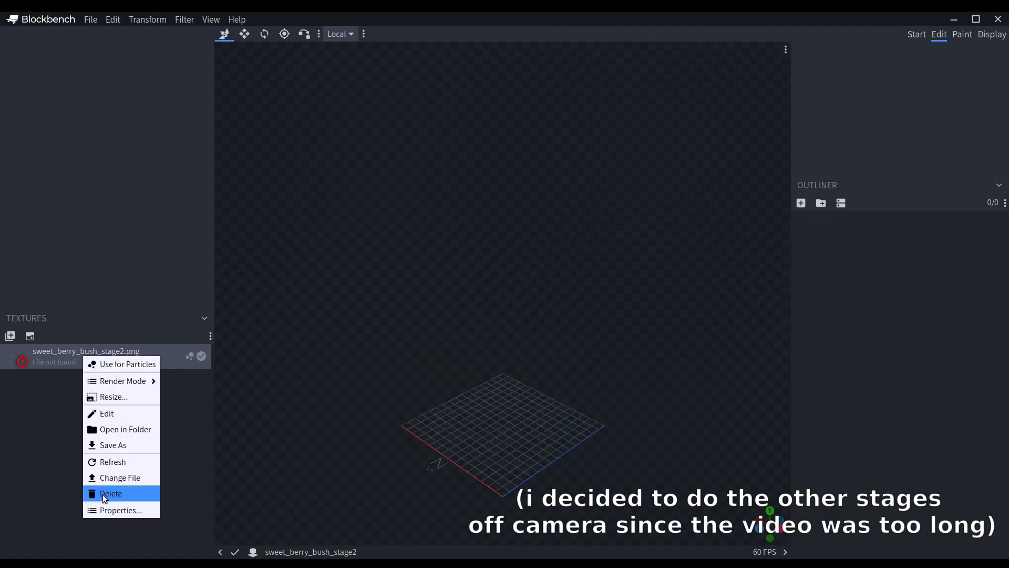
pyautogui.click(104, 494)
pyautogui.click(10, 336)
pyautogui.doubleClick(339, 113)
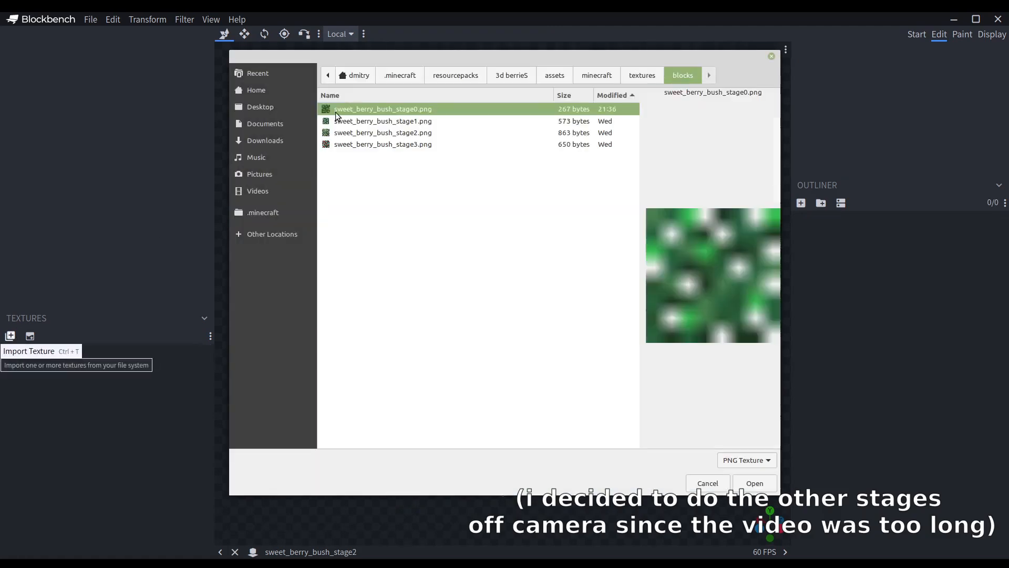
pyautogui.doubleClick(348, 132)
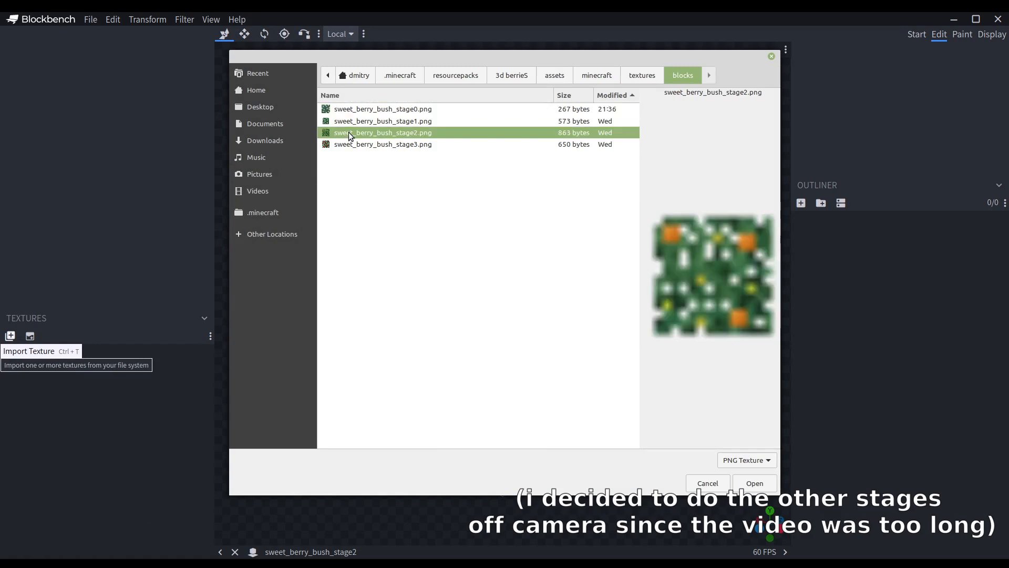
pyautogui.click(64, 367)
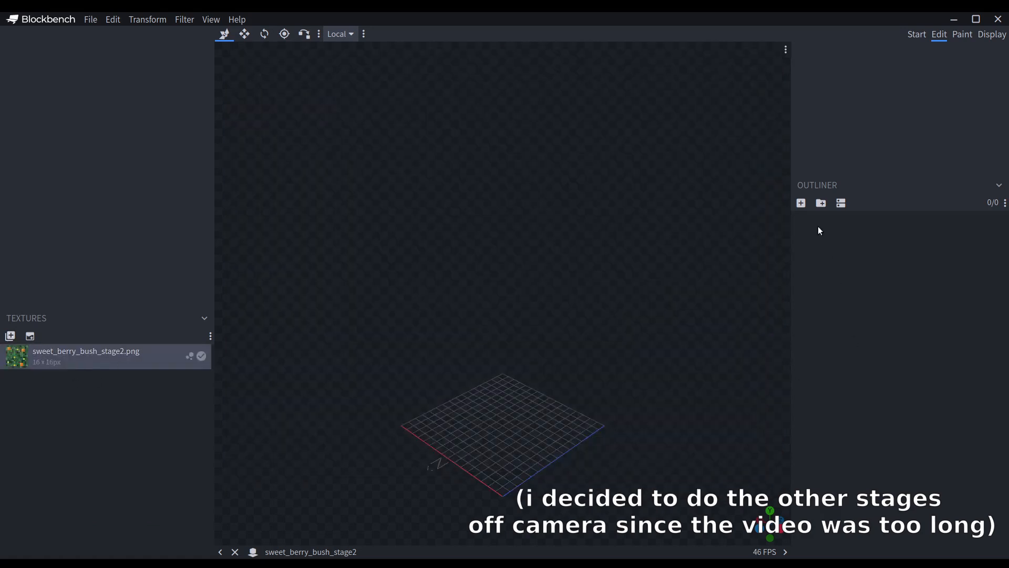
# Add a cube at position 0, 0, 4 and apply the stage2 texture to its north face with a 14 × 14 UV area starting at 1, 1.
pyautogui.click(801, 203)
pyautogui.moveTo(543, 467); pyautogui.dragTo(583, 491)
pyautogui.moveTo(72, 354); pyautogui.dragTo(91, 158)
pyautogui.moveTo(5, 73); pyautogui.dragTo(199, 260)
# Resize the cube to 14 × 14 × 14.
pyautogui.click(245, 34)
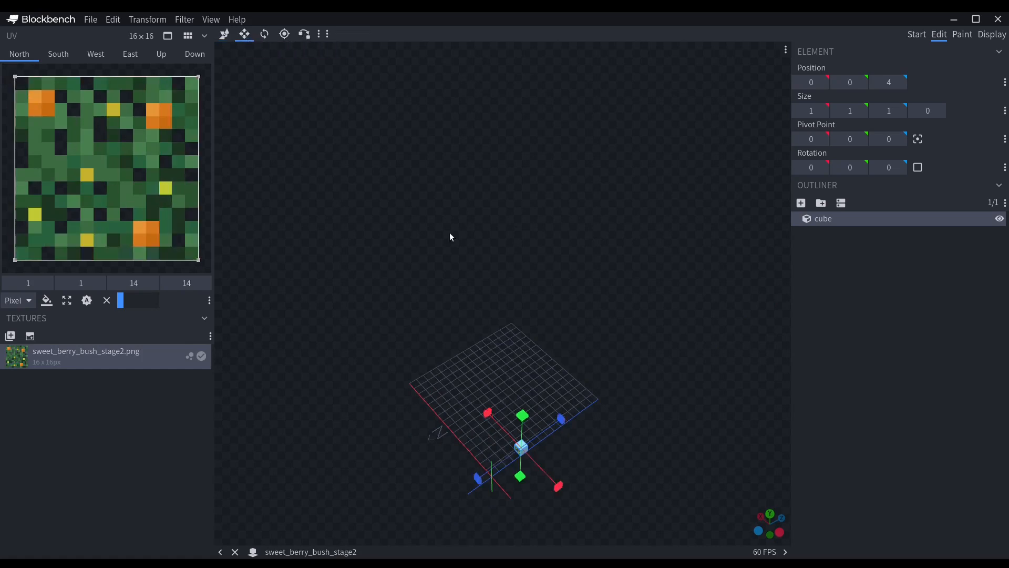
pyautogui.moveTo(488, 413); pyautogui.dragTo(450, 334)
pyautogui.moveTo(515, 388); pyautogui.dragTo(596, 347)
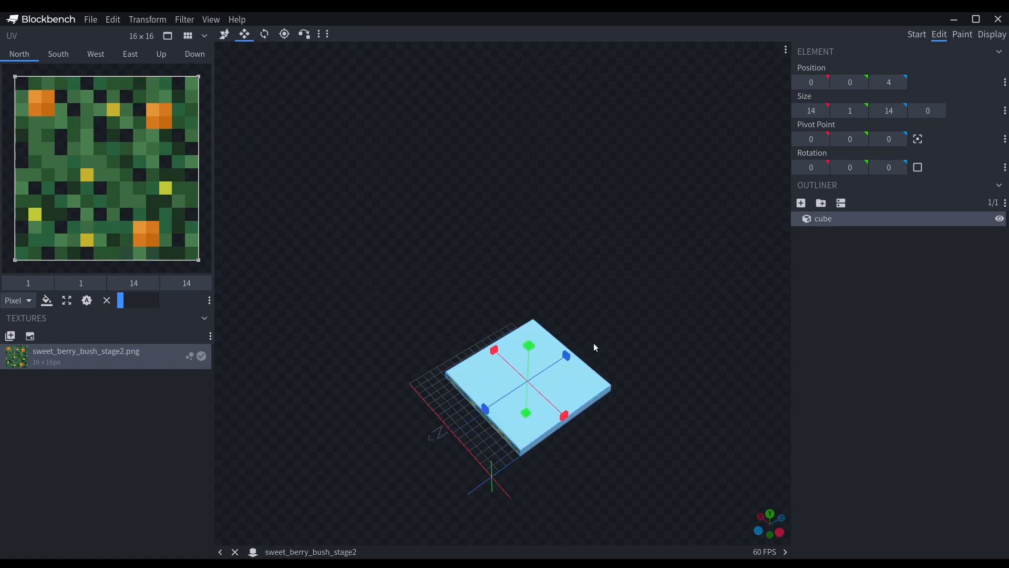
pyautogui.moveTo(526, 359); pyautogui.dragTo(544, 263)
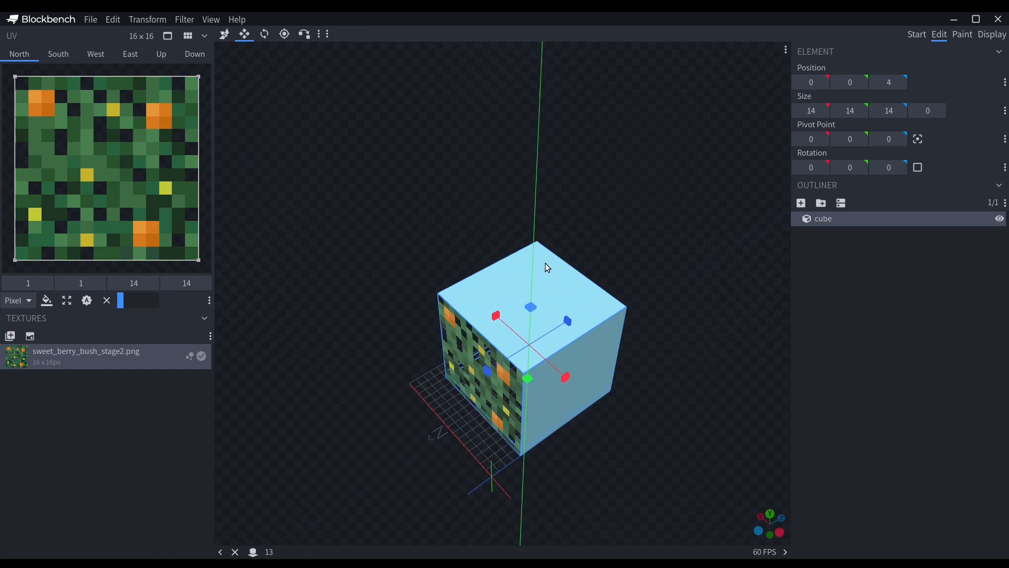
pyautogui.moveTo(716, 428); pyautogui.dragTo(687, 388)
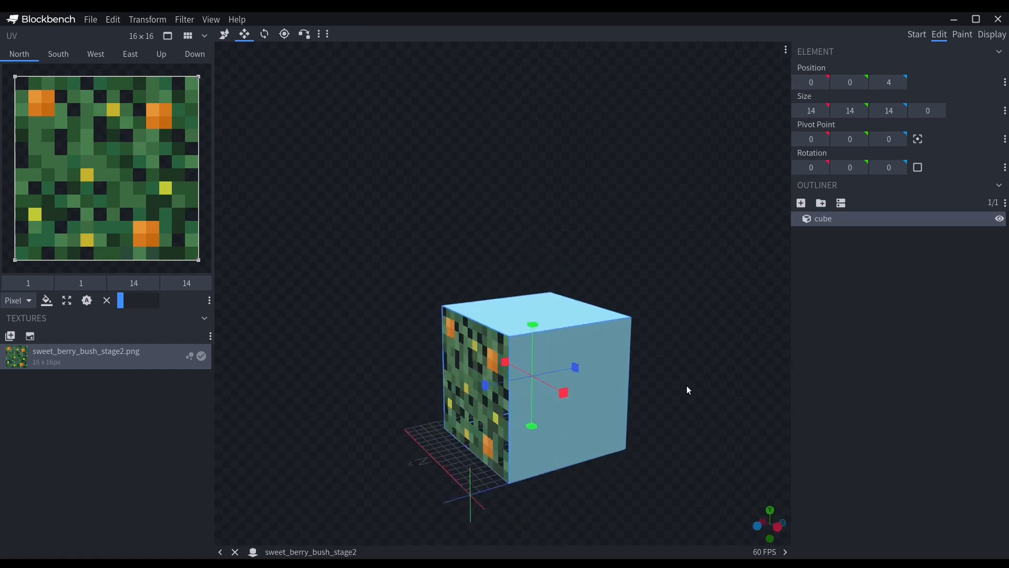
# Apply the stage2 texture to the cube's south, west, east, up and down faces.
pyautogui.click(59, 53)
pyautogui.moveTo(29, 360); pyautogui.dragTo(199, 260)
pyautogui.click(96, 55)
pyautogui.moveTo(36, 371); pyautogui.dragTo(131, 143)
pyautogui.click(130, 54)
pyautogui.moveTo(63, 363); pyautogui.dragTo(142, 126)
pyautogui.click(161, 54)
pyautogui.moveTo(134, 357); pyautogui.dragTo(147, 153)
pyautogui.click(195, 54)
pyautogui.moveTo(63, 360); pyautogui.dragTo(66, 206)
# Set the UV areas of the down, up, east, west and south faces to 14 × 14, starting at 1, 1.
pyautogui.moveTo(12, 70); pyautogui.dragTo(201, 262)
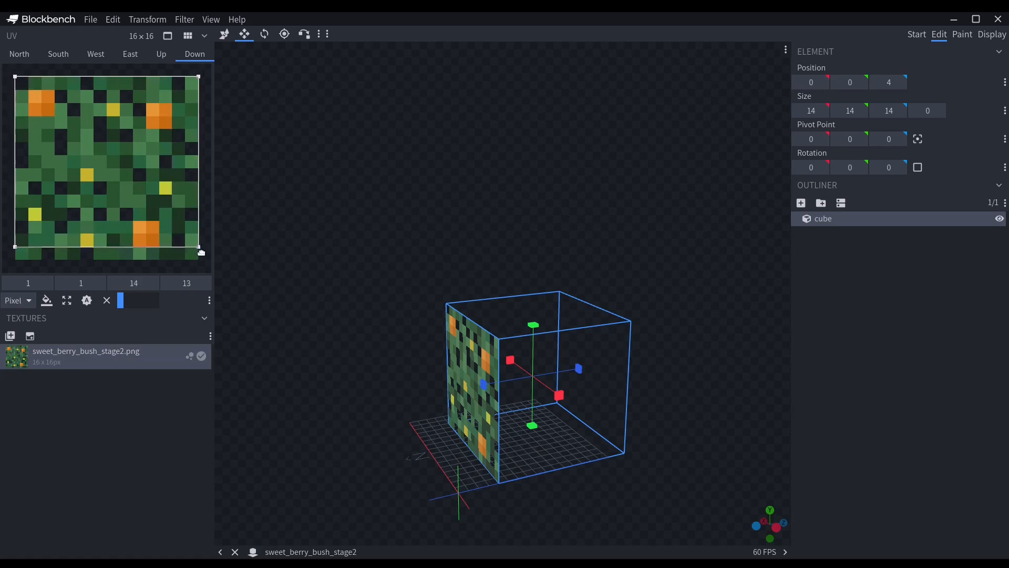
pyautogui.click(152, 59)
pyautogui.moveTo(8, 70); pyautogui.dragTo(193, 256)
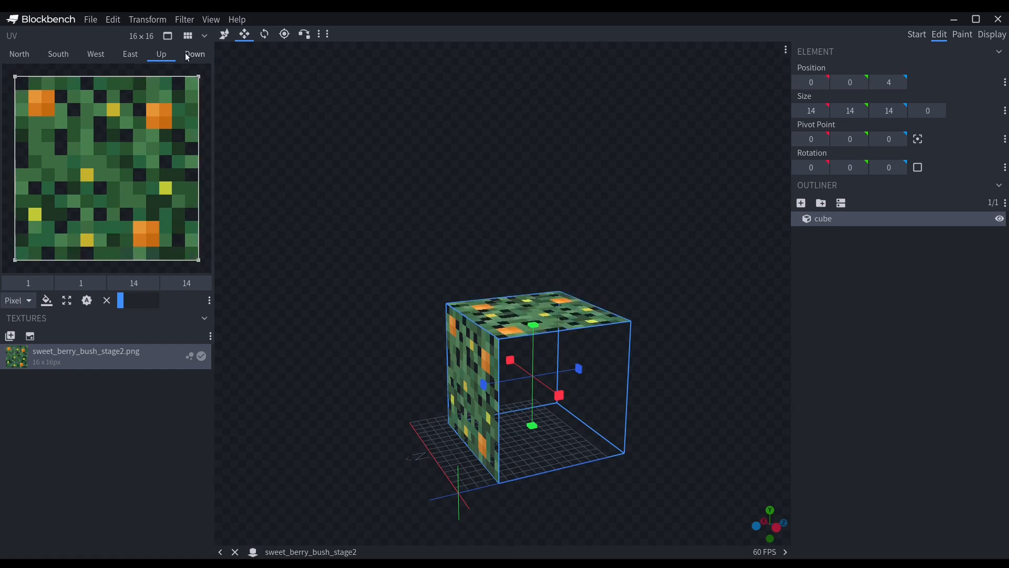
pyautogui.click(131, 57)
pyautogui.moveTo(9, 69); pyautogui.dragTo(198, 260)
pyautogui.click(96, 55)
pyautogui.moveTo(9, 70); pyautogui.dragTo(193, 258)
pyautogui.click(73, 58)
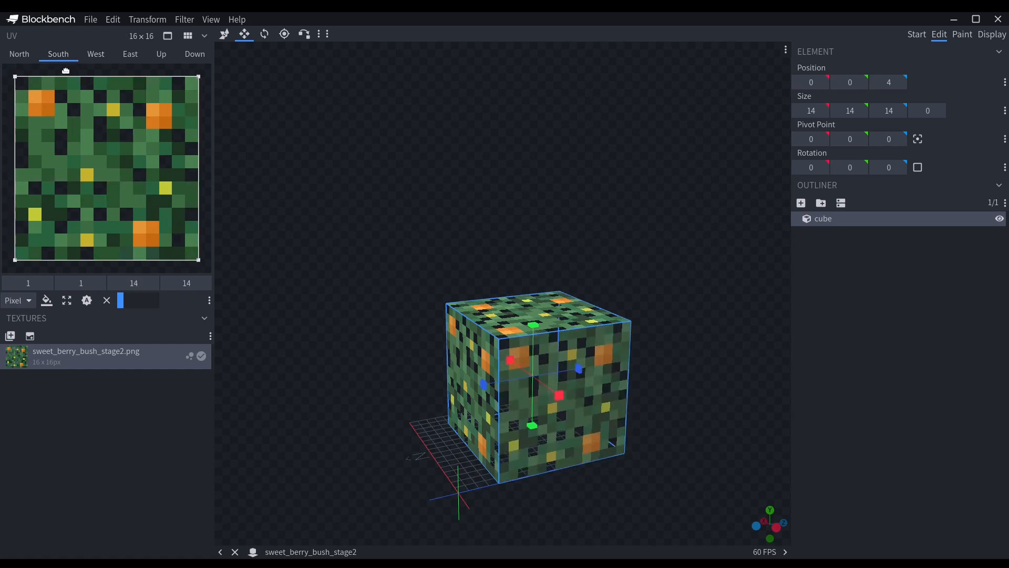
# Move the stage 2 bush cube to position 1, 0, 1 so it is centred on the grid.
pyautogui.click(19, 55)
pyautogui.moveTo(489, 182); pyautogui.dragTo(231, 20)
pyautogui.click(225, 35)
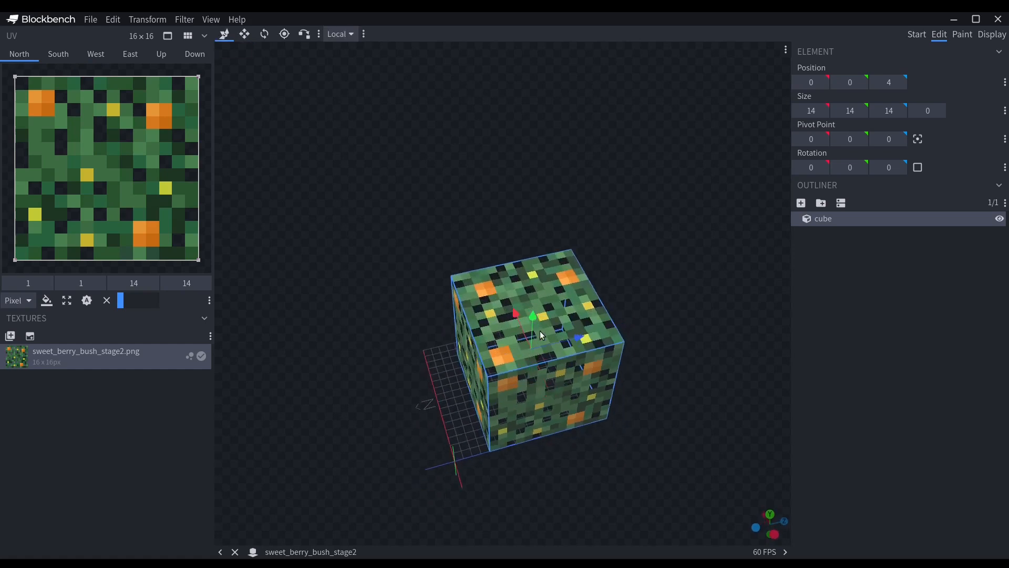
pyautogui.moveTo(550, 340); pyautogui.dragTo(539, 345)
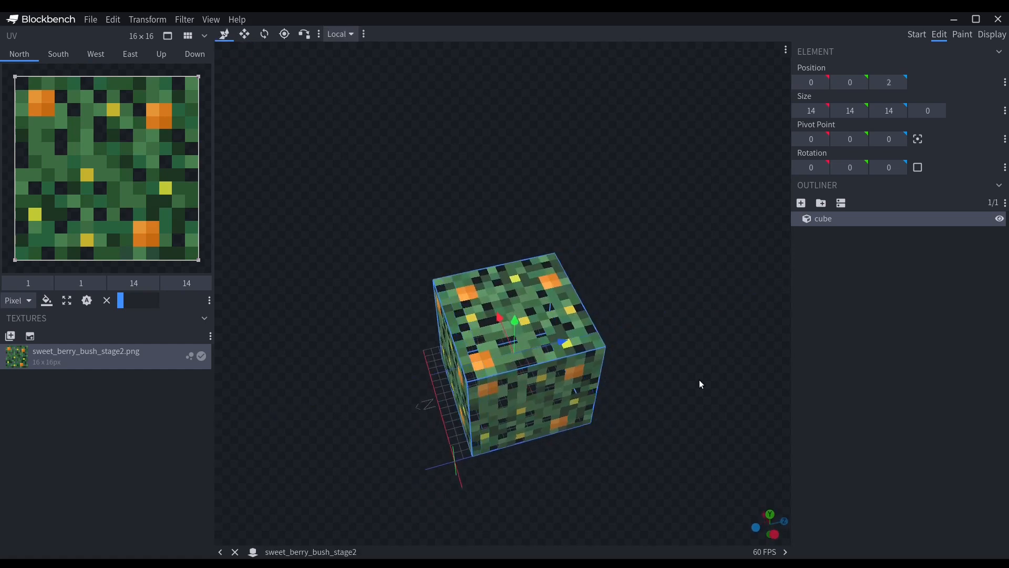
pyautogui.moveTo(699, 380); pyautogui.dragTo(805, 339)
pyautogui.click(481, 366)
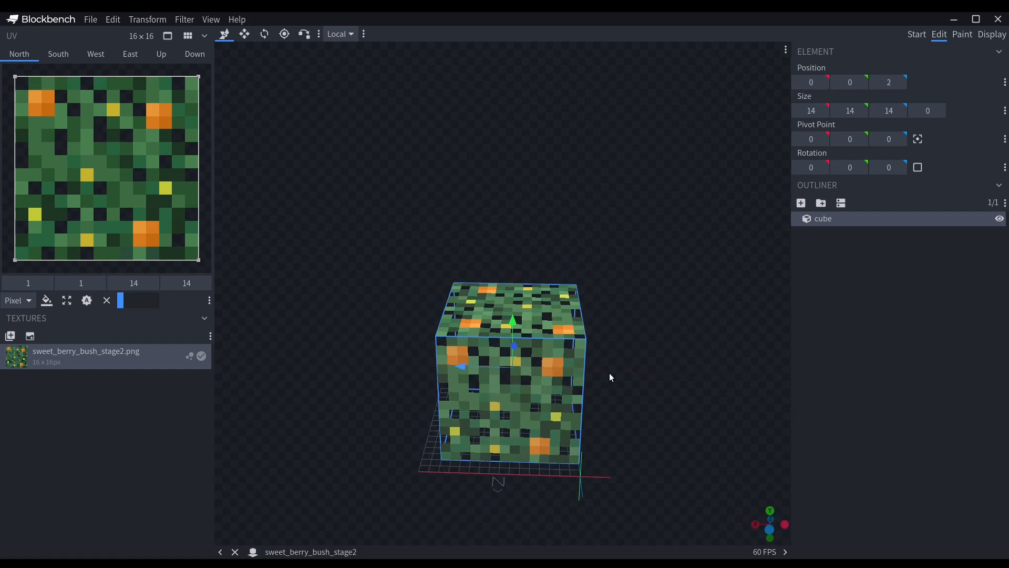
pyautogui.moveTo(465, 368); pyautogui.dragTo(455, 367)
pyautogui.moveTo(590, 355); pyautogui.dragTo(453, 340)
pyautogui.moveTo(556, 380); pyautogui.dragTo(539, 380)
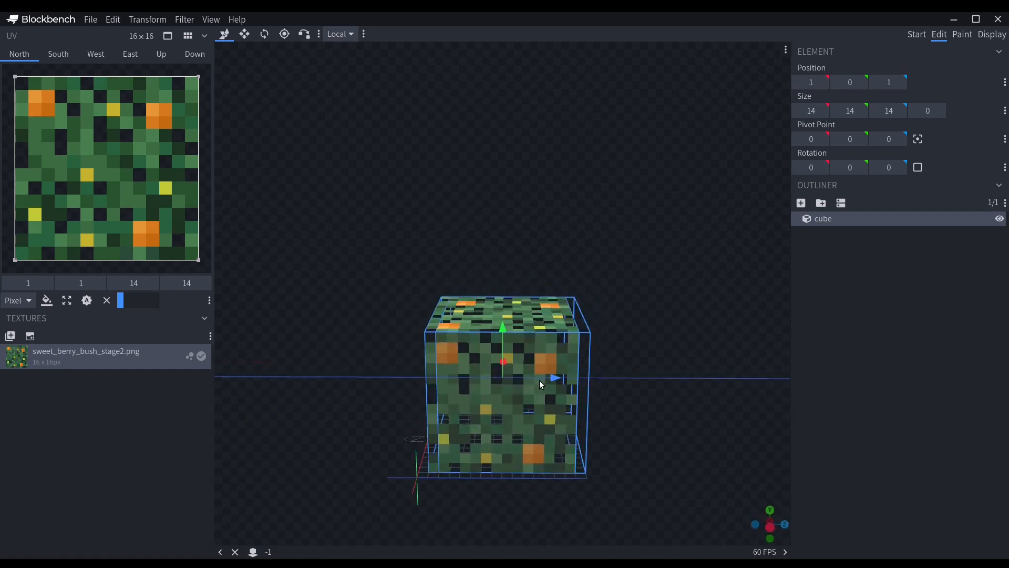
pyautogui.moveTo(647, 400); pyautogui.dragTo(1008, 418)
pyautogui.click(846, 337)
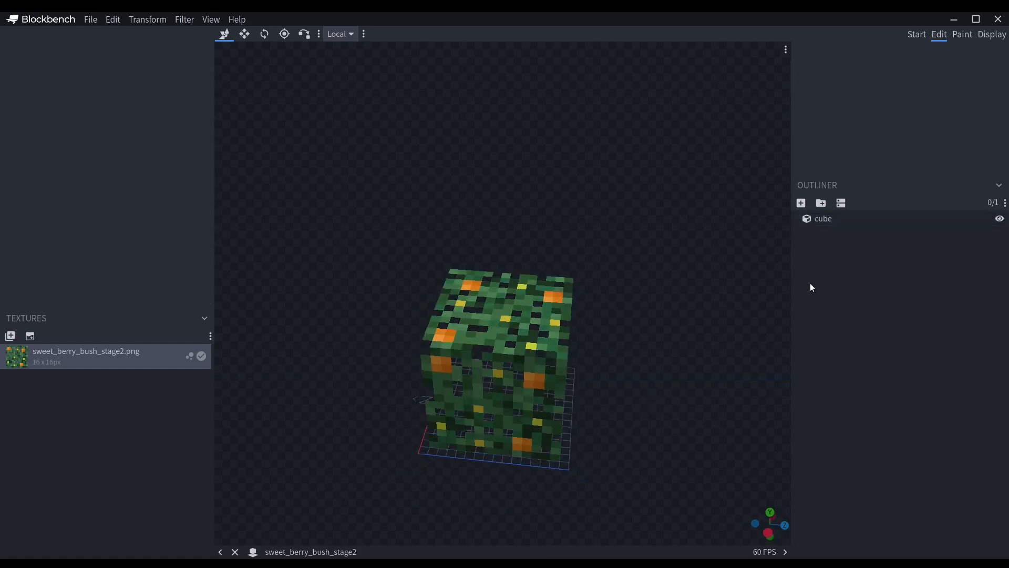
# Create a group in the outliner and add a new cube inside it.
pyautogui.click(820, 205)
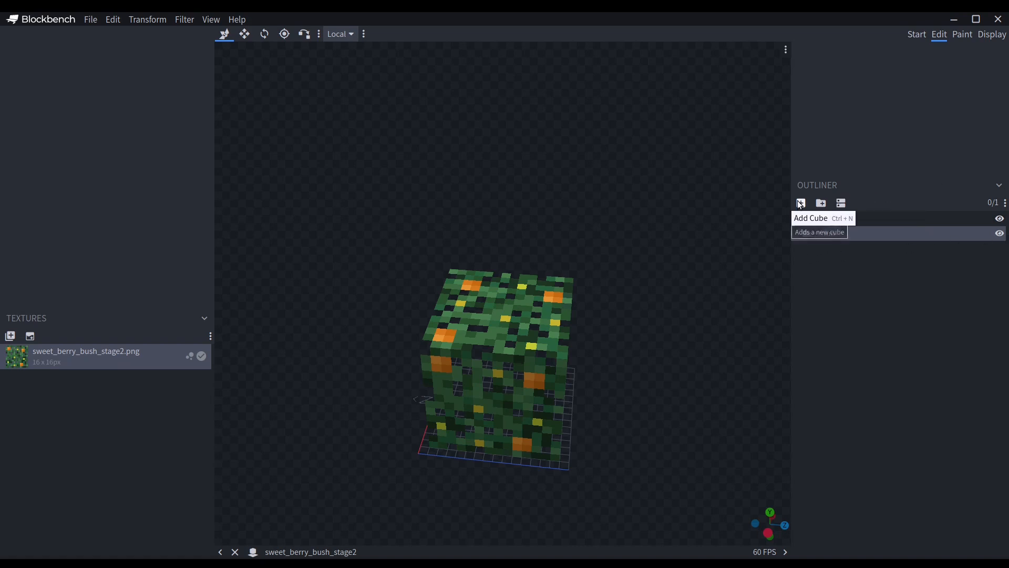
pyautogui.moveTo(722, 261); pyautogui.dragTo(592, 381)
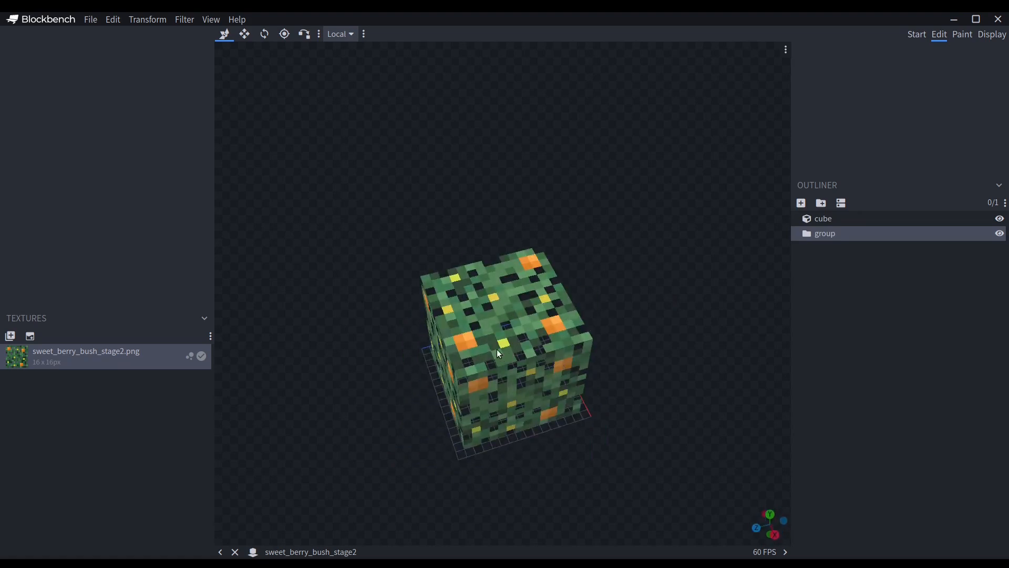
pyautogui.moveTo(461, 342); pyautogui.dragTo(544, 318)
pyautogui.scroll(5, 543, 318)
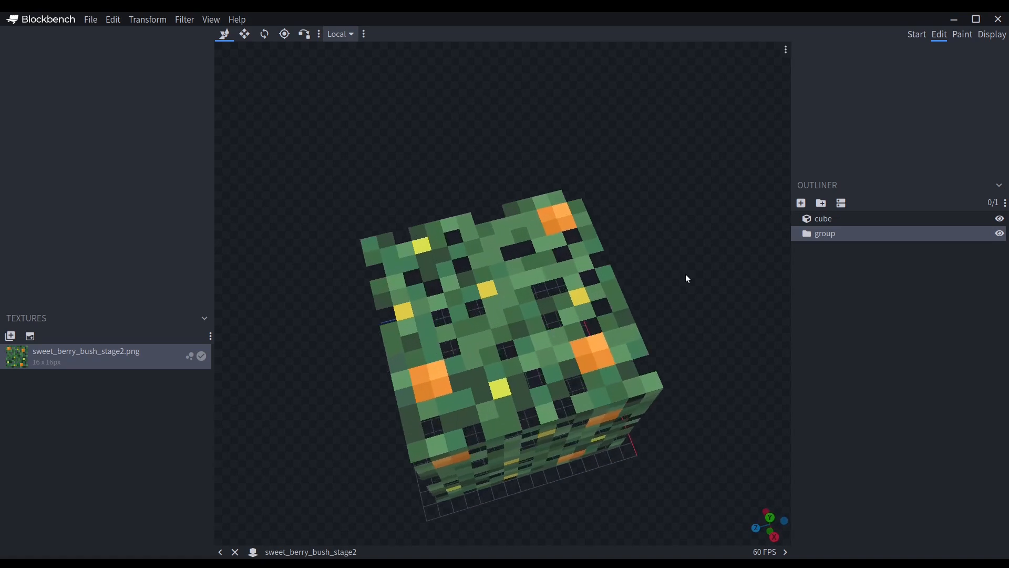
pyautogui.click(801, 203)
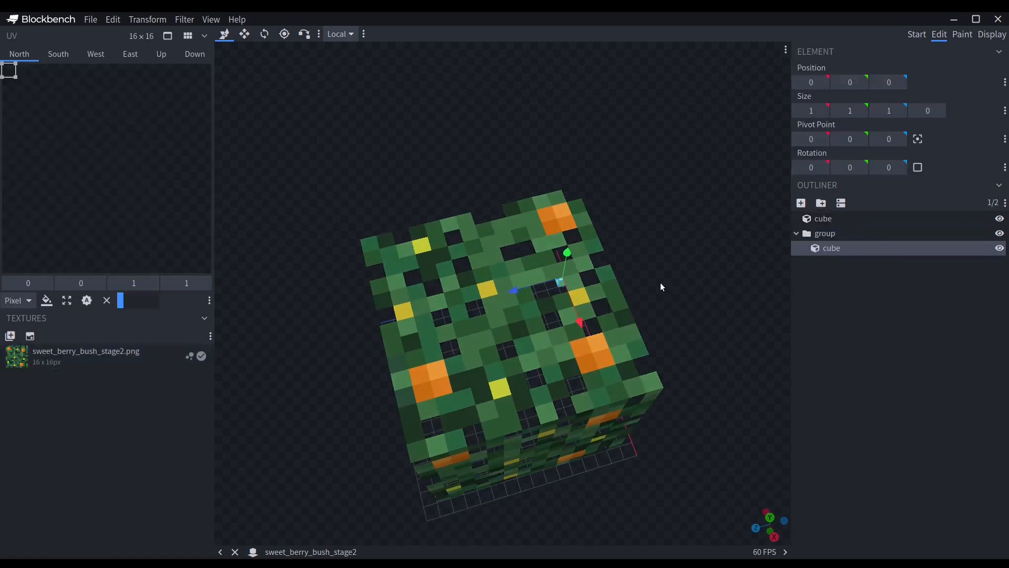
# Move the new cube onto an orange berry spot on the bush's top, at position 2, 14, 2.
pyautogui.click(558, 281)
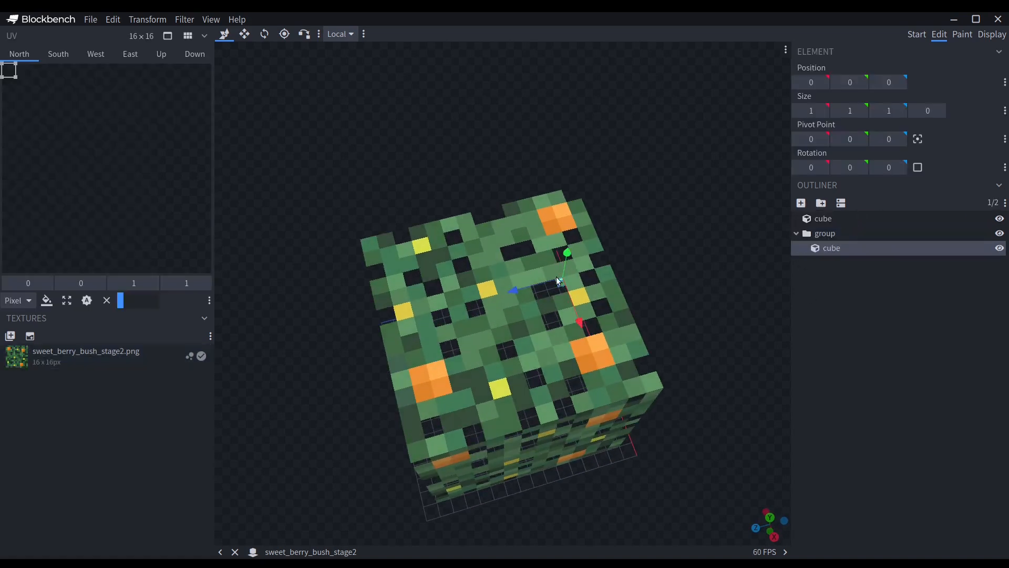
pyautogui.click(881, 251)
pyautogui.moveTo(573, 261); pyautogui.dragTo(585, 149)
pyautogui.moveTo(617, 225); pyautogui.dragTo(591, 159)
pyautogui.moveTo(622, 253); pyautogui.dragTo(619, 232)
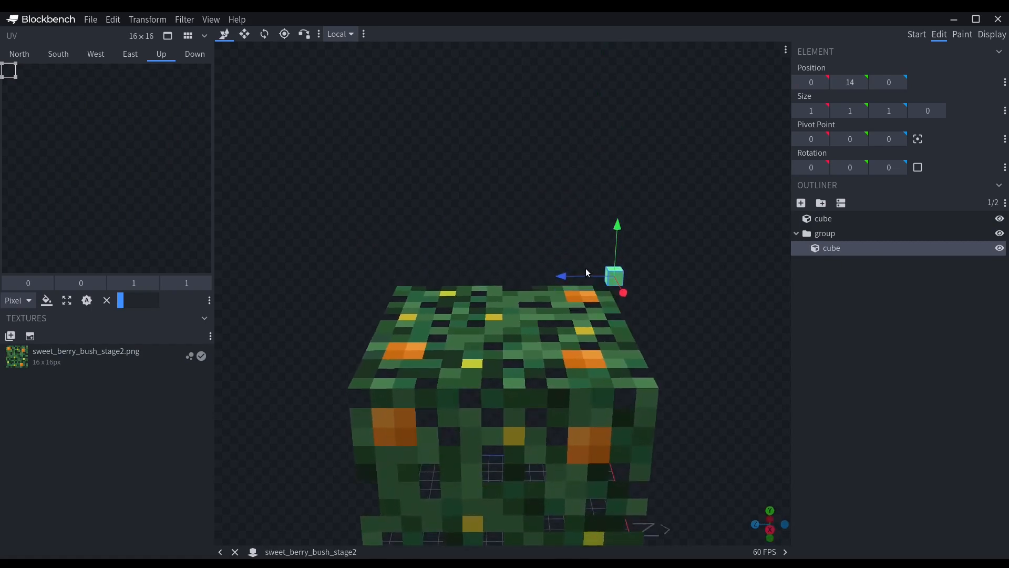
pyautogui.moveTo(588, 275); pyautogui.dragTo(590, 302)
pyautogui.moveTo(664, 234); pyautogui.dragTo(660, 347)
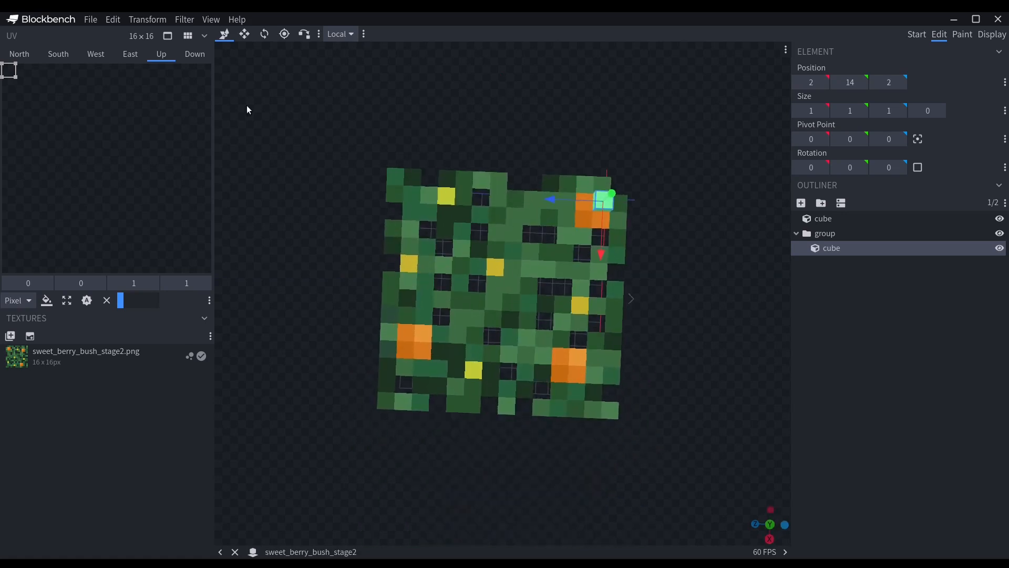
# Resize the small cube to 2 × 1 × 2 so it covers the orange berry spot.
pyautogui.click(245, 34)
pyautogui.moveTo(602, 256); pyautogui.dragTo(595, 259)
pyautogui.moveTo(556, 210); pyautogui.dragTo(538, 210)
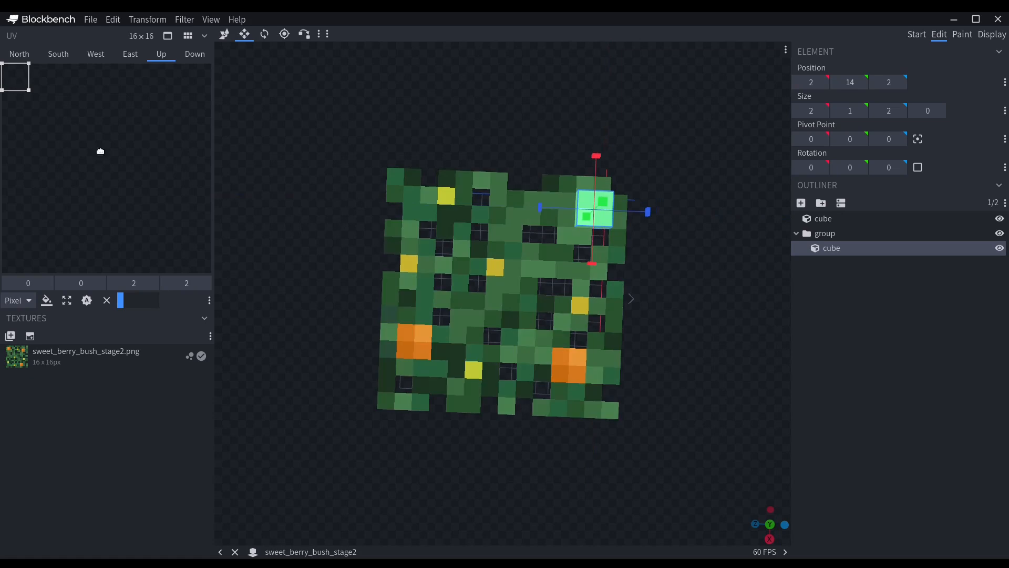
# Apply the stage2 texture to all six faces of the small berry cube.
pyautogui.moveTo(54, 184); pyautogui.dragTo(53, 180)
pyautogui.click(17, 51)
pyautogui.moveTo(21, 357); pyautogui.dragTo(55, 141)
pyautogui.click(59, 59)
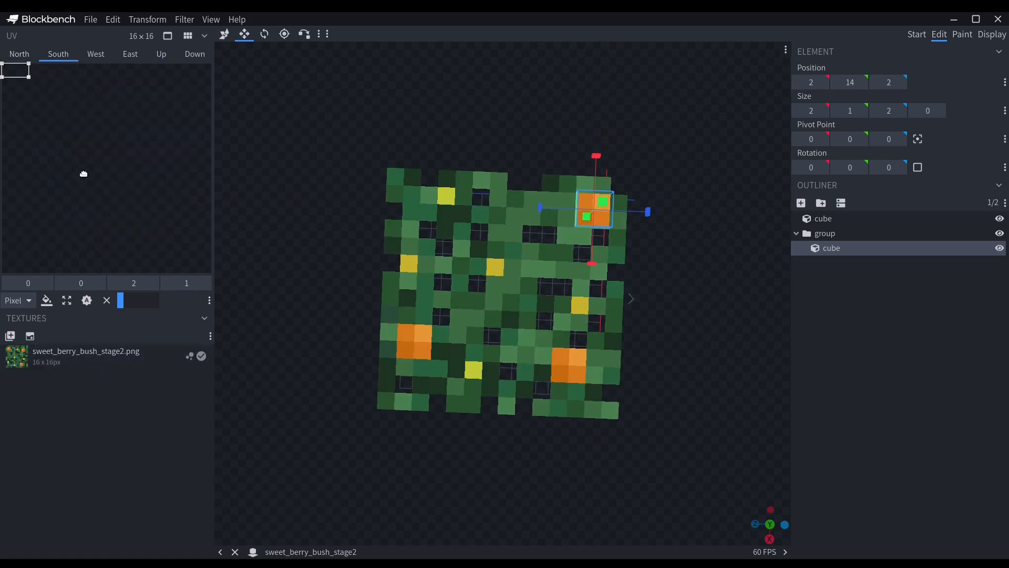
pyautogui.moveTo(77, 362); pyautogui.dragTo(94, 162)
pyautogui.click(98, 59)
pyautogui.moveTo(40, 364); pyautogui.dragTo(79, 205)
pyautogui.click(131, 54)
pyautogui.moveTo(60, 364); pyautogui.dragTo(111, 166)
pyautogui.click(161, 54)
pyautogui.click(194, 54)
pyautogui.moveTo(90, 355); pyautogui.dragTo(78, 157)
# Place the berry cube's UV areas over the orange berry pixels, with the up face at 2, 2 and the south face at 2, 3.
pyautogui.moveTo(21, 68); pyautogui.dragTo(56, 85)
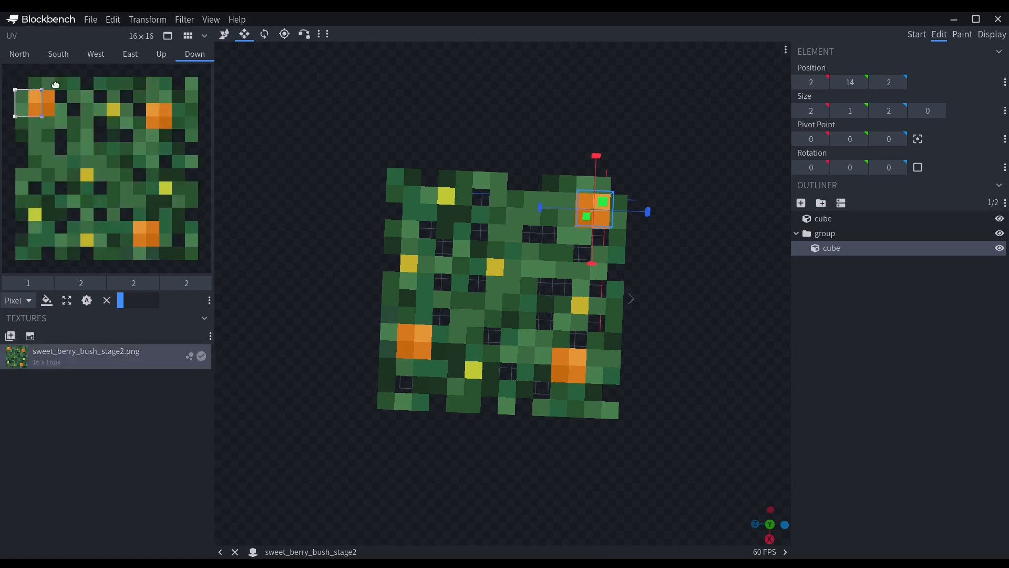
pyautogui.click(153, 54)
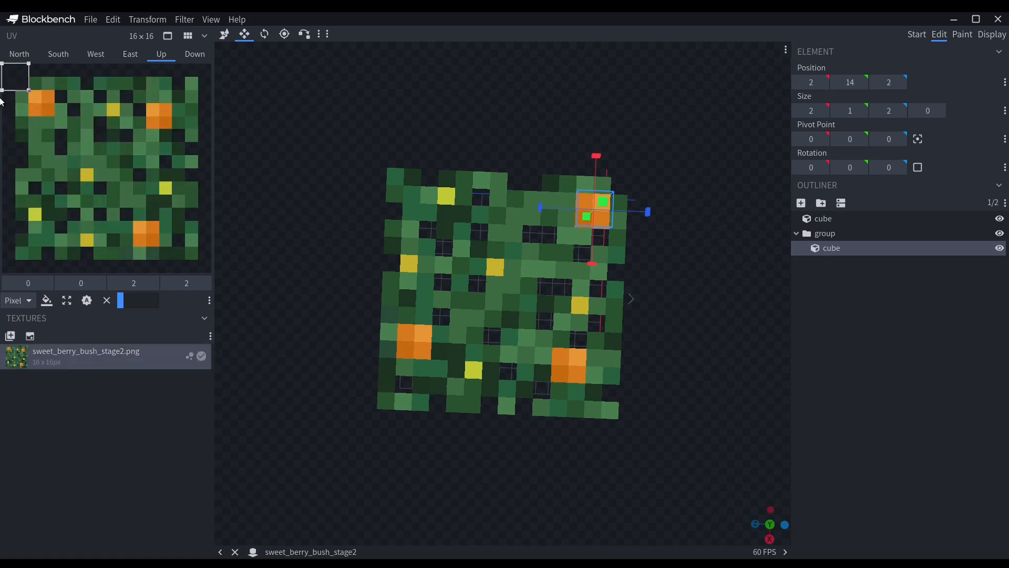
pyautogui.moveTo(20, 73); pyautogui.dragTo(39, 105)
pyautogui.click(130, 54)
pyautogui.click(99, 54)
pyautogui.moveTo(23, 67); pyautogui.dragTo(36, 112)
pyautogui.click(60, 55)
pyautogui.click(29, 57)
pyautogui.moveTo(10, 71); pyautogui.dragTo(36, 97)
pyautogui.moveTo(720, 363); pyautogui.dragTo(712, 314)
pyautogui.click(904, 365)
pyautogui.moveTo(788, 365); pyautogui.dragTo(621, 369)
pyautogui.click(544, 389)
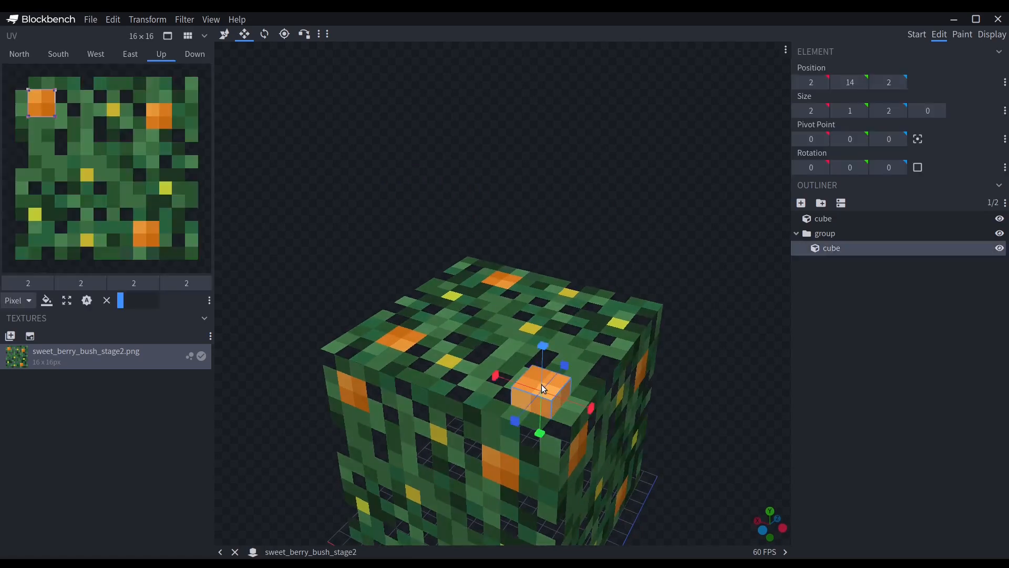
# Duplicate the berry cube and move the copy onto the second orange spot, at position 11, 14, 3.
pyautogui.rightClick(820, 256)
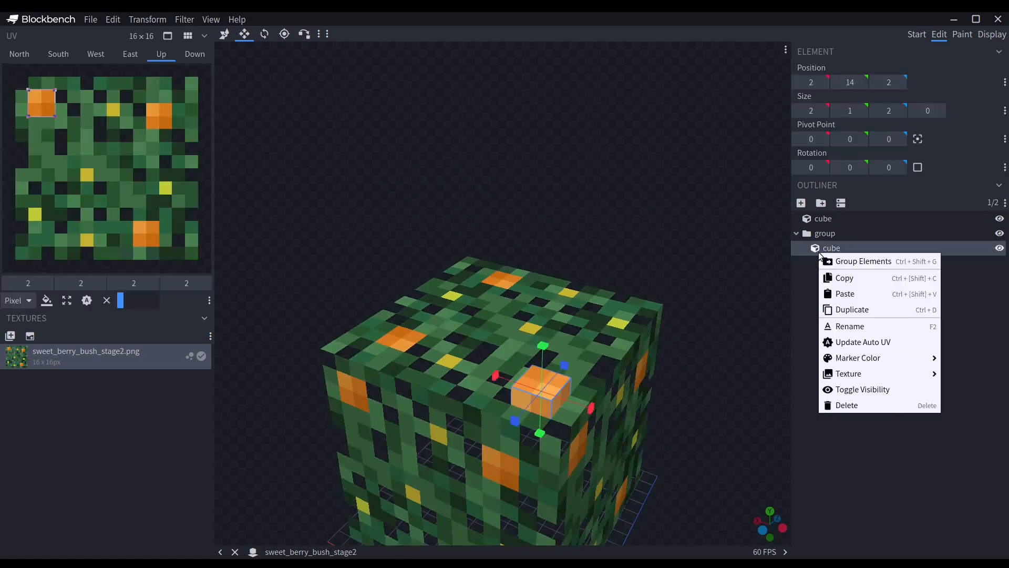
pyautogui.click(860, 311)
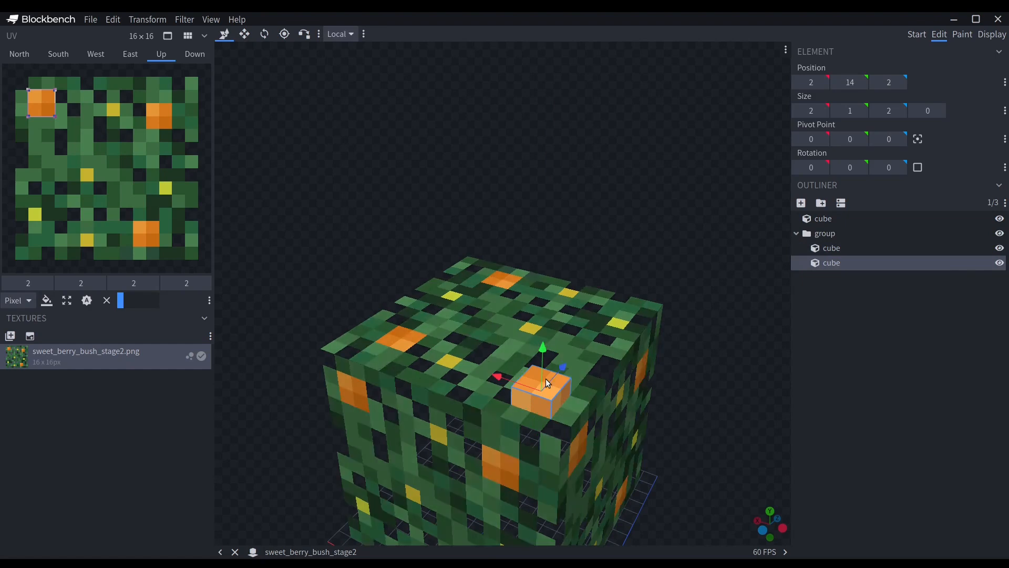
pyautogui.moveTo(519, 385); pyautogui.dragTo(360, 328)
pyautogui.moveTo(417, 317); pyautogui.dragTo(432, 309)
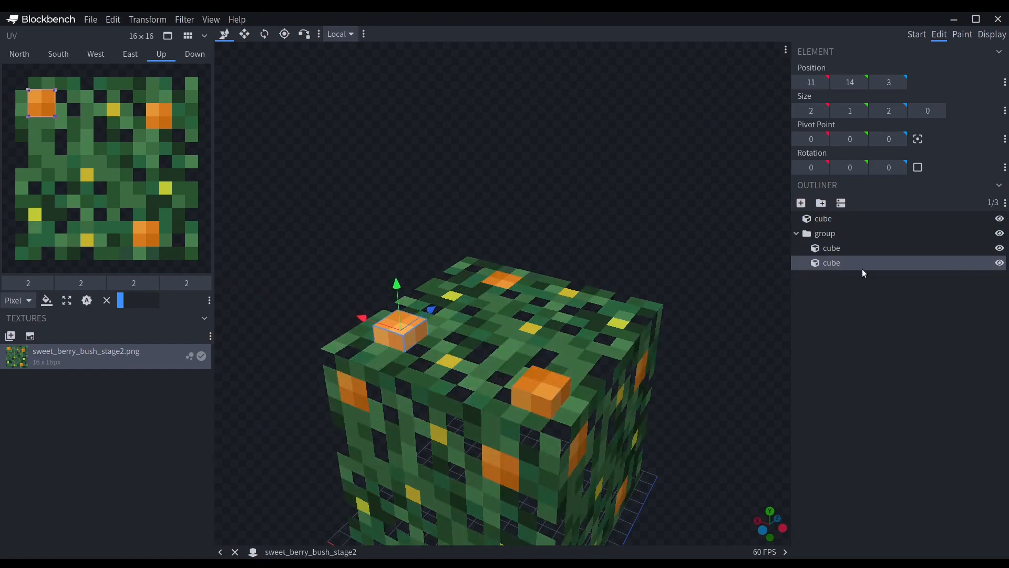
# Duplicate the second berry cube and move the copy onto the third orange spot on the bush's top.
pyautogui.rightClick(862, 267)
pyautogui.click(875, 322)
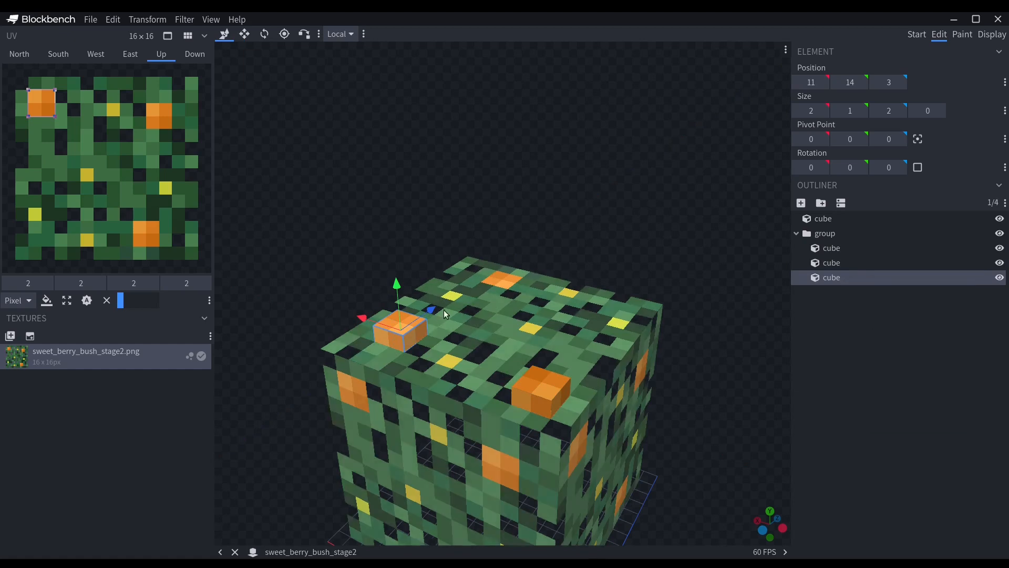
pyautogui.moveTo(431, 309); pyautogui.dragTo(475, 269)
pyautogui.click(463, 267)
pyautogui.click(480, 264)
# Lower the berry cubes half a unit into the bush's top, placing the first one at 2, 13.5, 2.
pyautogui.moveTo(682, 321); pyautogui.dragTo(655, 236)
pyautogui.click(926, 348)
pyautogui.click(586, 292)
pyautogui.keyDown('shift'); pyautogui.moveTo(591, 283); pyautogui.dragTo(597, 291); pyautogui.keyUp('shift')
pyautogui.click(854, 381)
pyautogui.moveTo(692, 284); pyautogui.dragTo(577, 312)
pyautogui.click(575, 310)
pyautogui.keyDown('shift'); pyautogui.moveTo(573, 276); pyautogui.dragTo(575, 283); pyautogui.keyUp('shift')
pyautogui.click(425, 311)
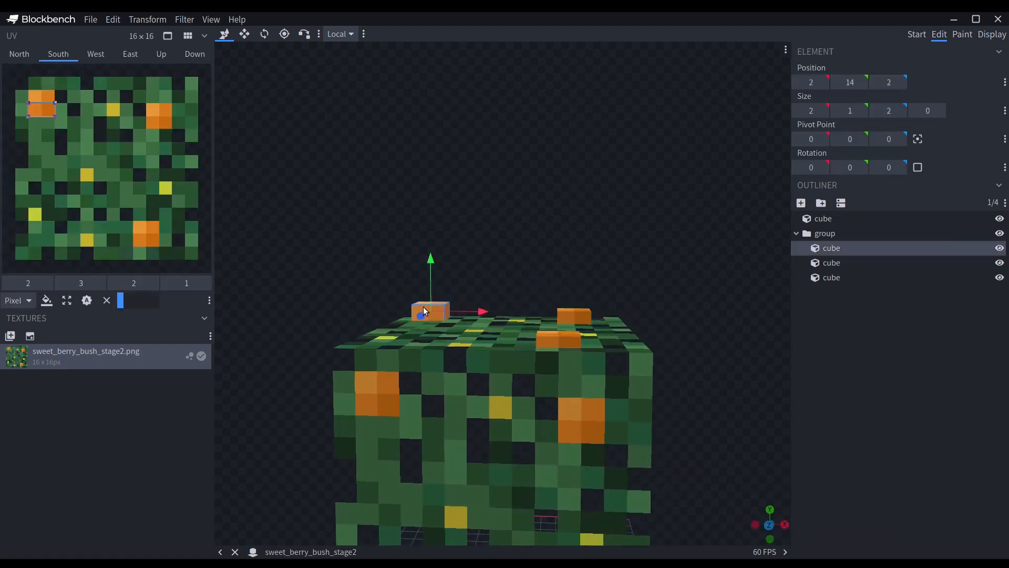
pyautogui.moveTo(428, 285); pyautogui.dragTo(432, 292)
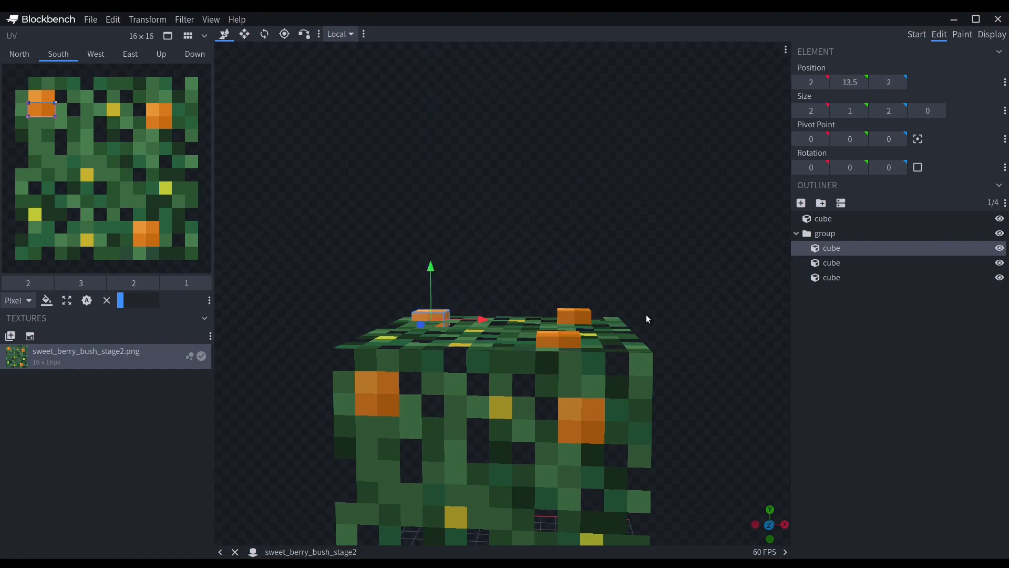
# Set the second berry cube at position 11, 14, 3 so it rests on the bush's top.
pyautogui.click(708, 288)
pyautogui.moveTo(707, 288); pyautogui.dragTo(573, 312)
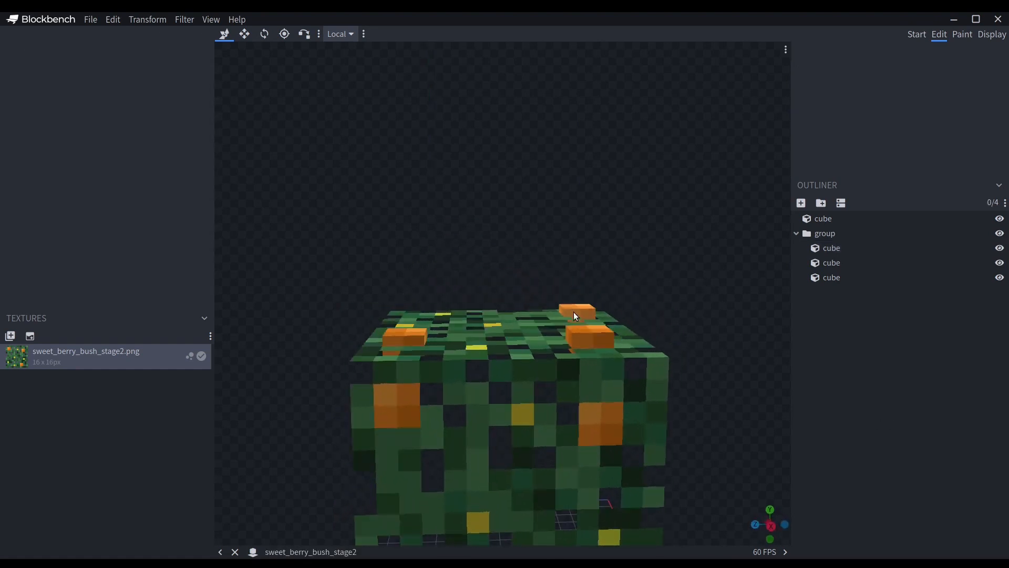
pyautogui.click(592, 327)
pyautogui.click(593, 328)
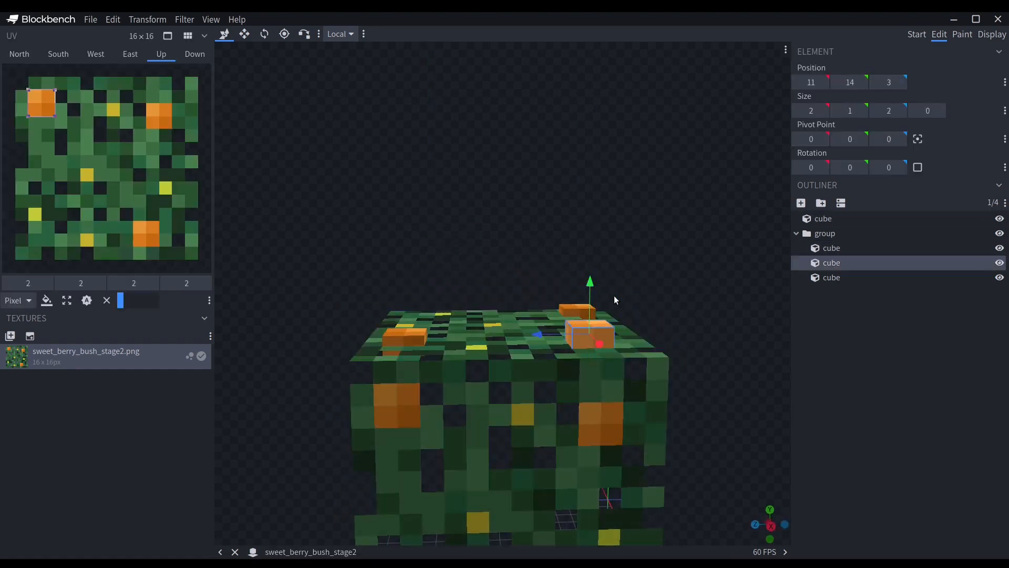
pyautogui.click(822, 366)
pyautogui.moveTo(704, 324); pyautogui.dragTo(660, 184)
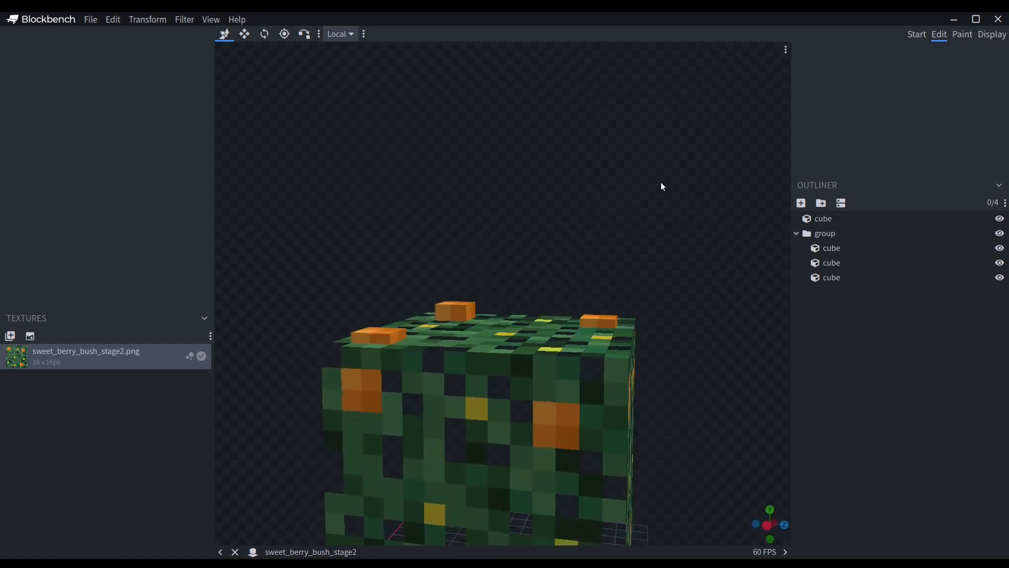
pyautogui.moveTo(421, 239); pyautogui.dragTo(602, 356)
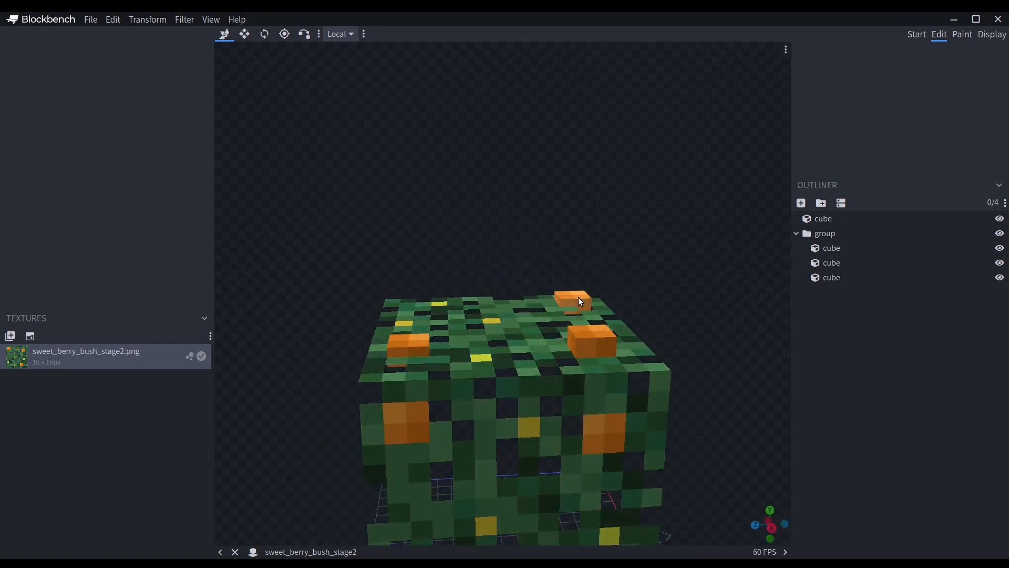
# Shorten the first berry cube to a height of 0.5 with its base at 2, 14, 2.
pyautogui.click(578, 299)
pyautogui.click(245, 35)
pyautogui.moveTo(585, 328); pyautogui.dragTo(572, 336)
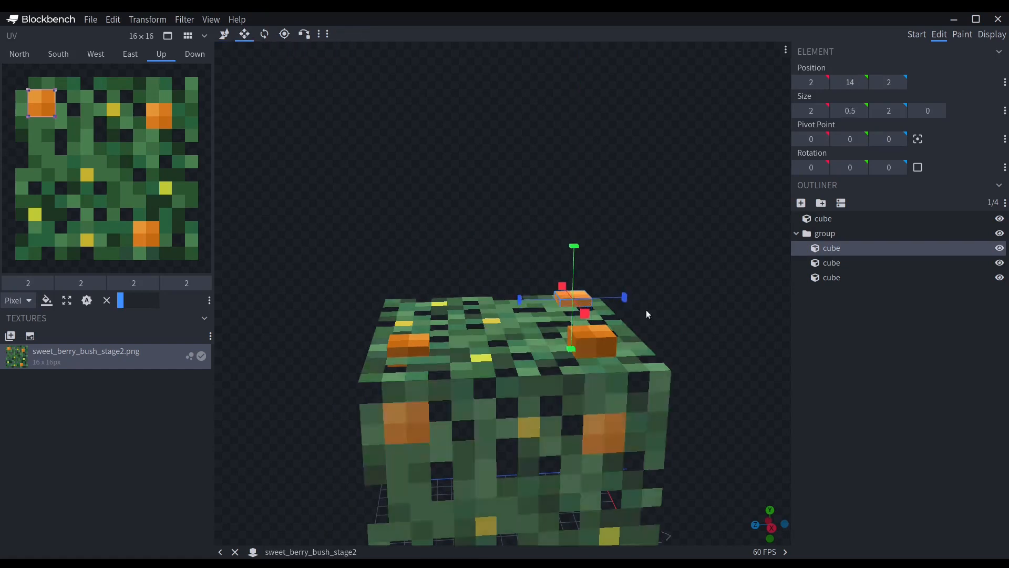
pyautogui.click(798, 315)
pyautogui.click(576, 300)
pyautogui.moveTo(720, 280); pyautogui.dragTo(557, 267)
pyautogui.scroll(6, 651, 364)
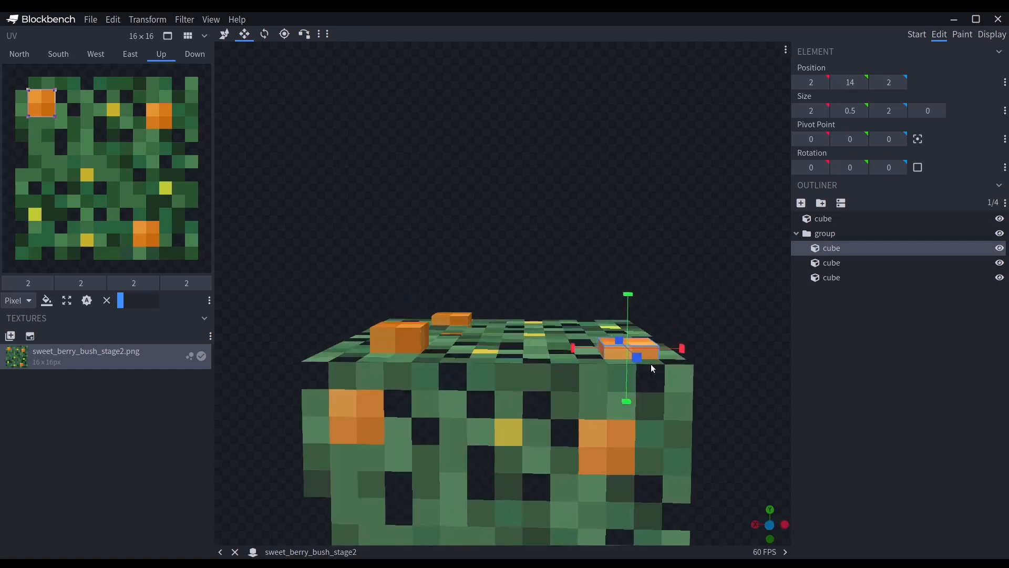
pyautogui.moveTo(743, 258); pyautogui.dragTo(651, 256)
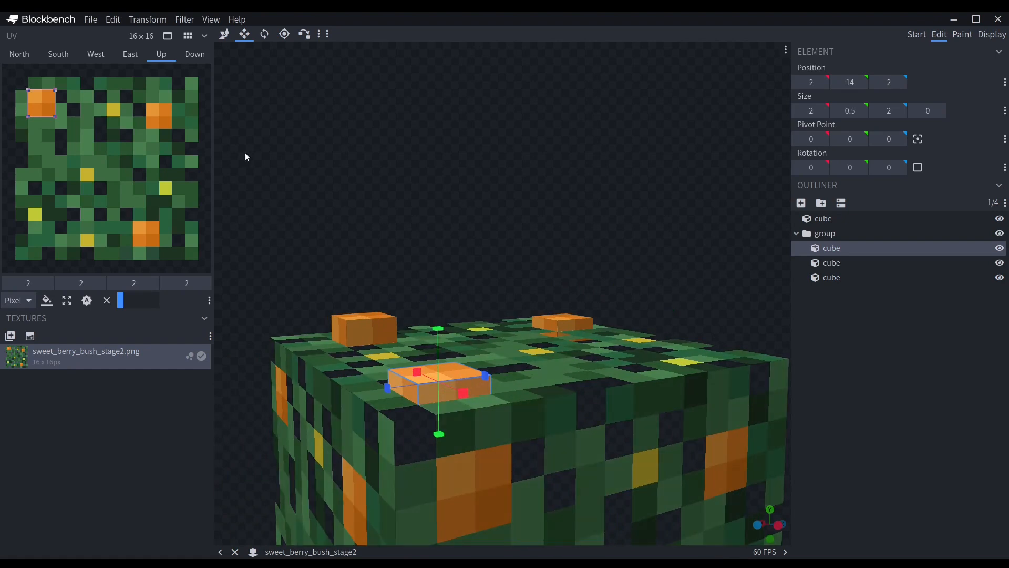
pyautogui.moveTo(43, 114); pyautogui.dragTo(54, 116)
# Examine the bush and its three raised berries from all sides.
pyautogui.click(905, 405)
pyautogui.scroll(-3, 589, 224)
pyautogui.moveTo(590, 226); pyautogui.dragTo(532, 233)
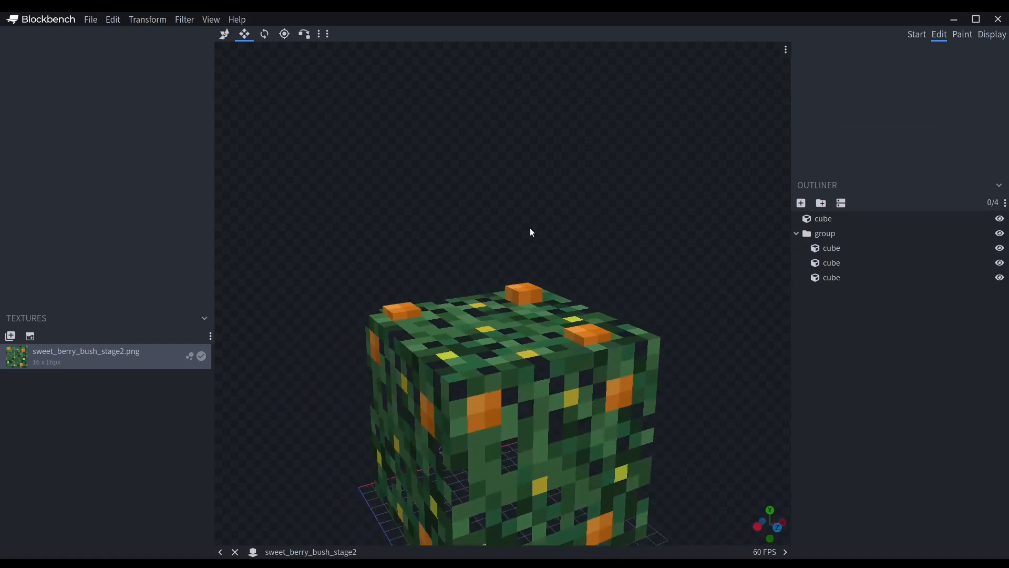
pyautogui.click(597, 322)
pyautogui.click(784, 336)
pyautogui.scroll(-2, 707, 273)
pyautogui.moveTo(707, 273); pyautogui.dragTo(558, 274)
pyautogui.scroll(2, 557, 274)
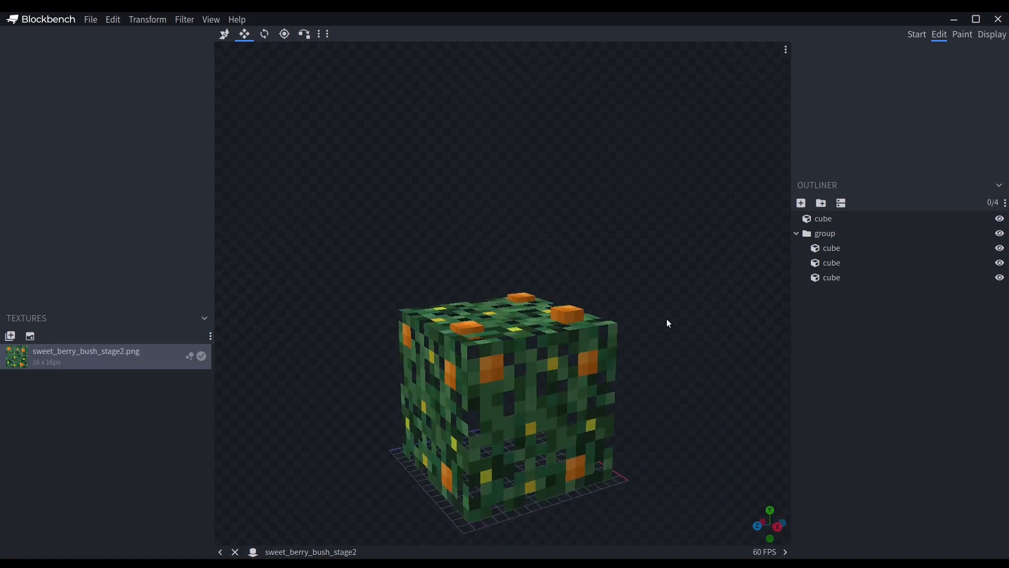
pyautogui.moveTo(667, 320); pyautogui.dragTo(571, 325)
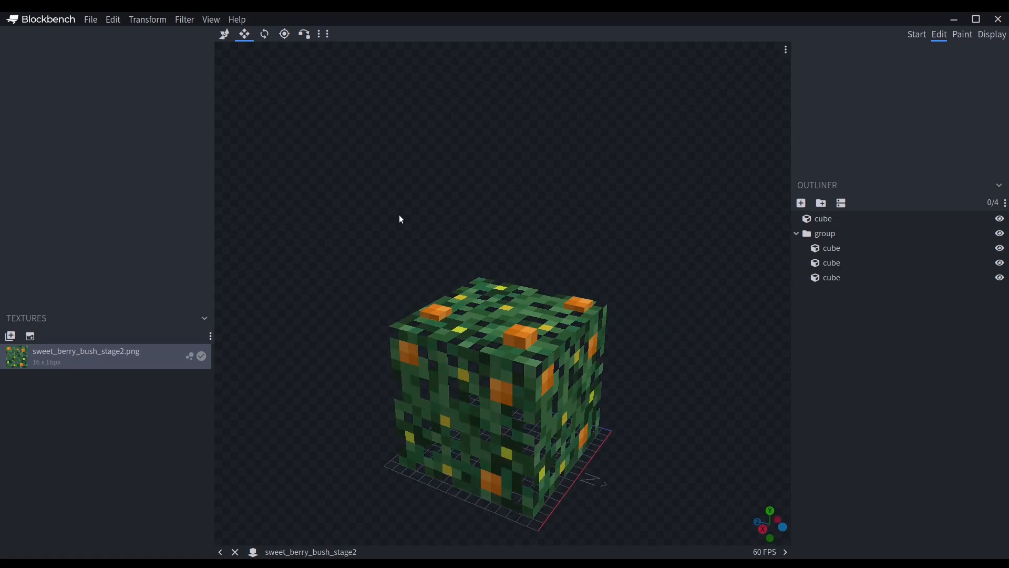
# Export the stage 2 bush as a Java block/item model named sweet_berry_bush_stage2 into the pack's models/block folder.
pyautogui.click(90, 21)
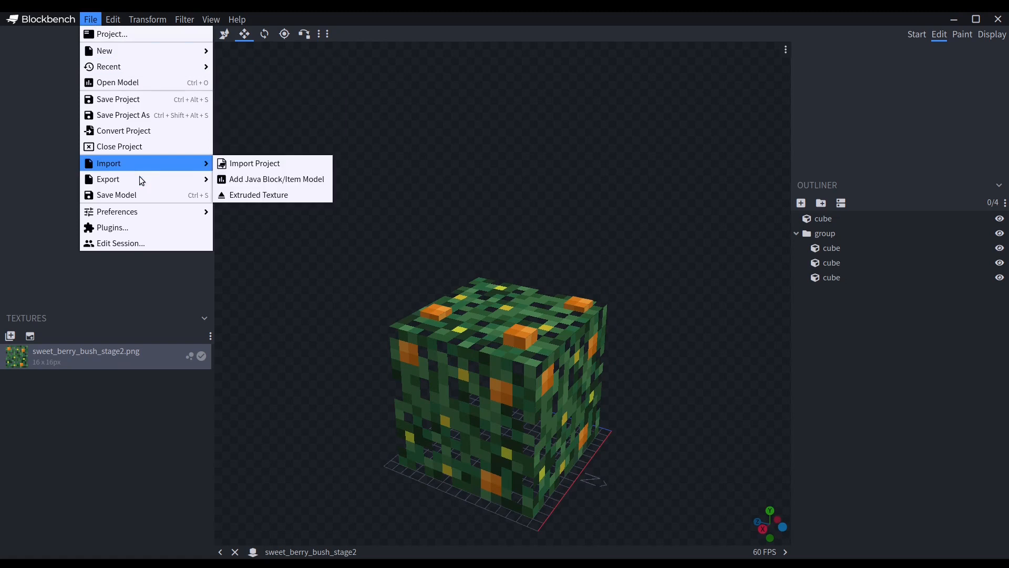
pyautogui.moveTo(142, 184)
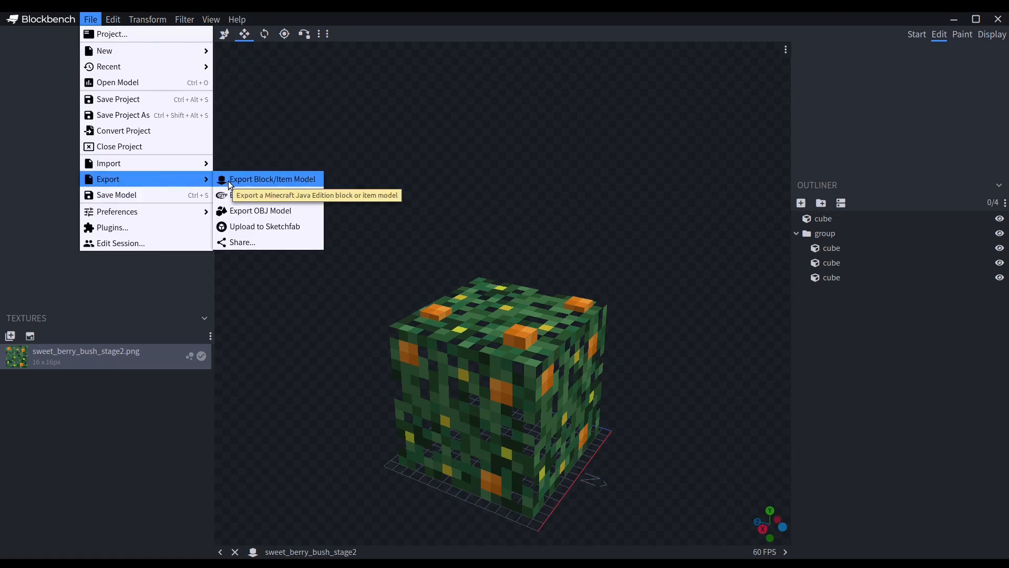
pyautogui.click(229, 184)
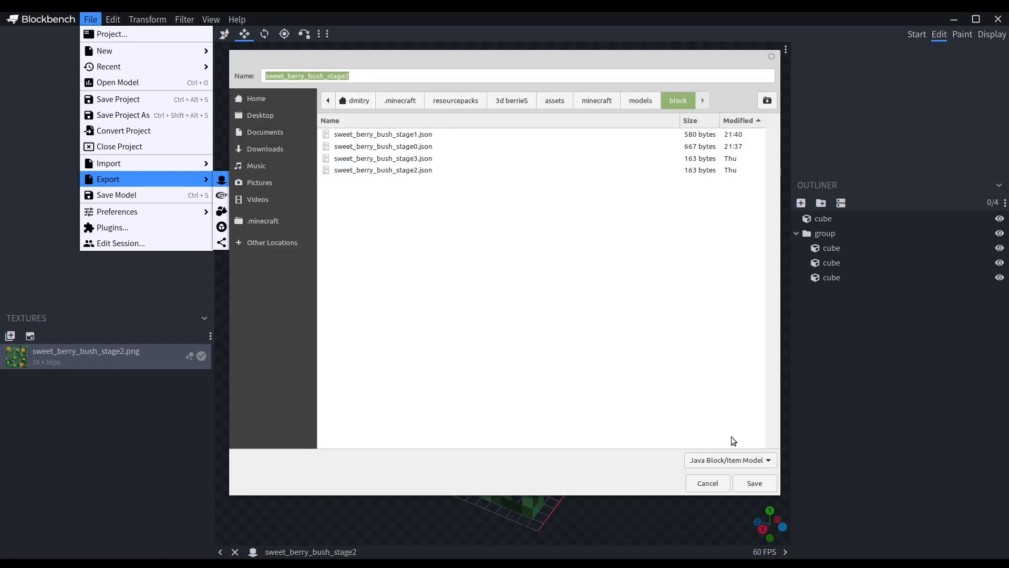
pyautogui.click(763, 484)
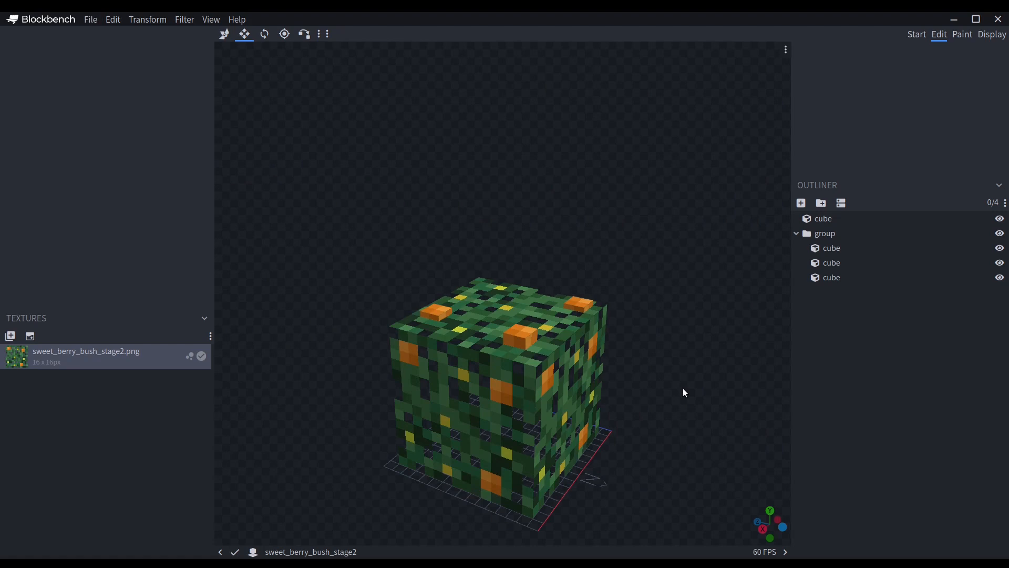
# Switch to Minecraft and enable the 3d berrieS resource pack, returning to the world with it applied.
pyautogui.moveTo(181, 566)
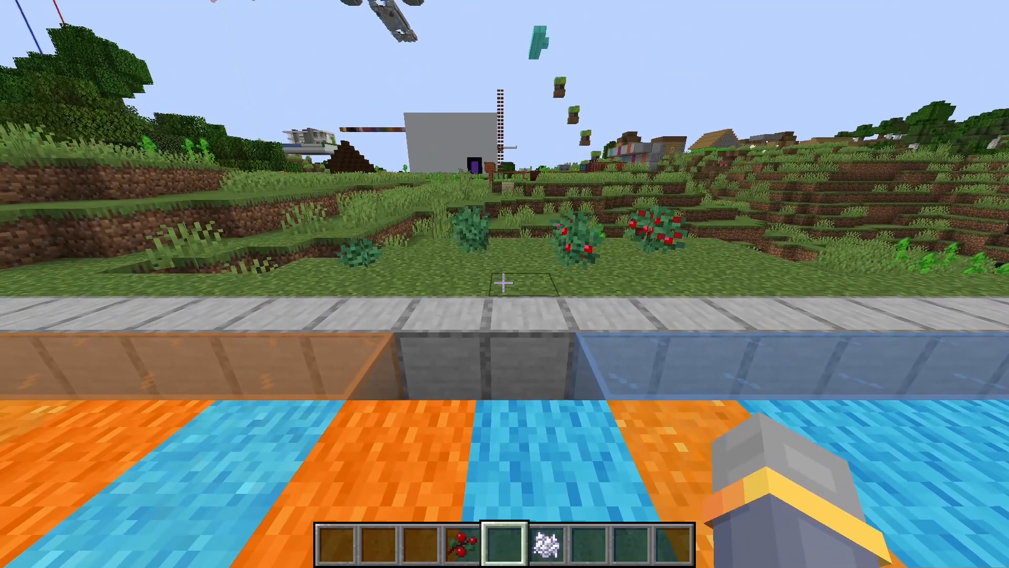
pyautogui.press('Escape')
pyautogui.click(463, 327)
pyautogui.click(457, 351)
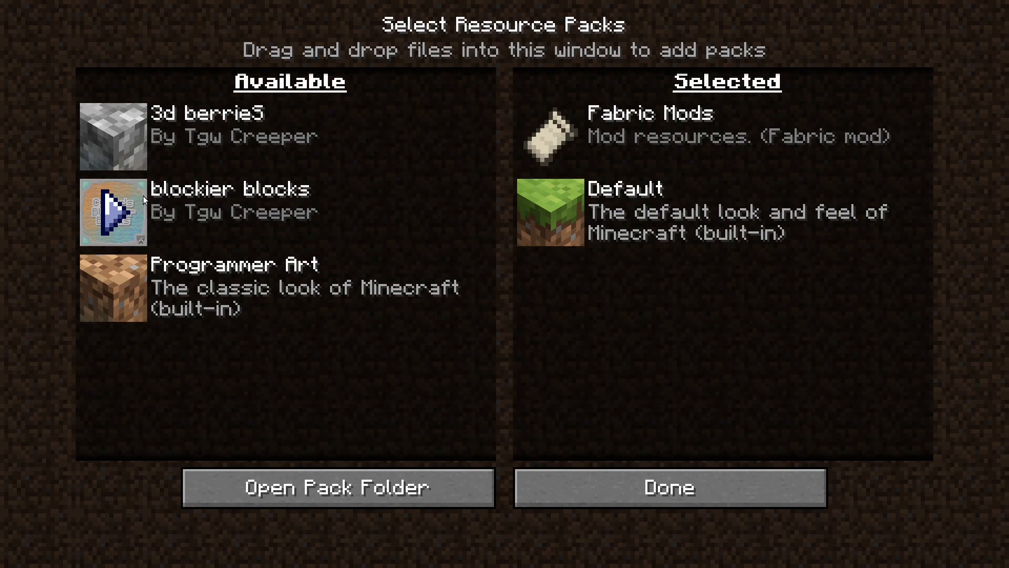
pyautogui.click(112, 136)
pyautogui.click(653, 477)
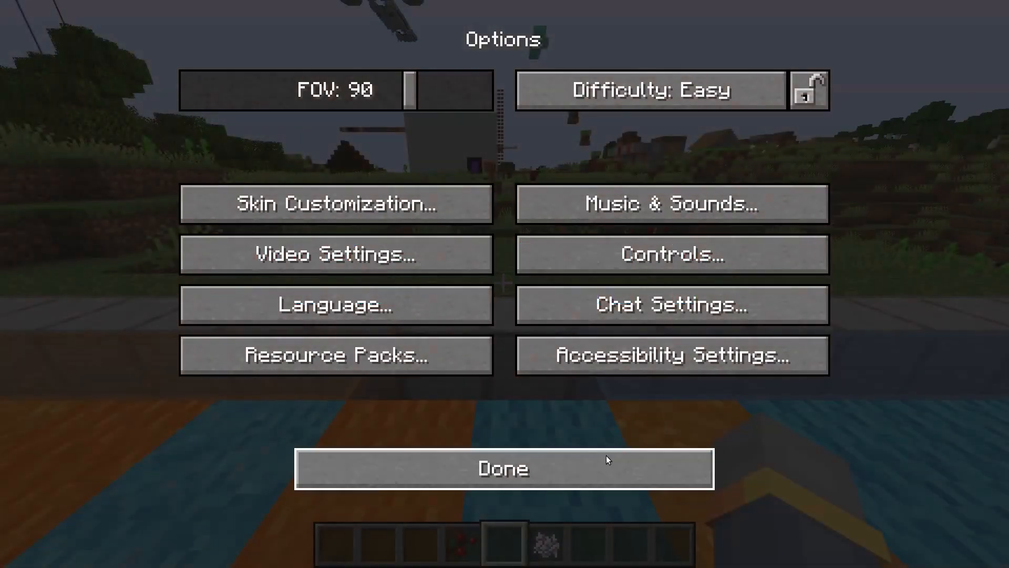
pyautogui.click(608, 462)
pyautogui.press('Escape')
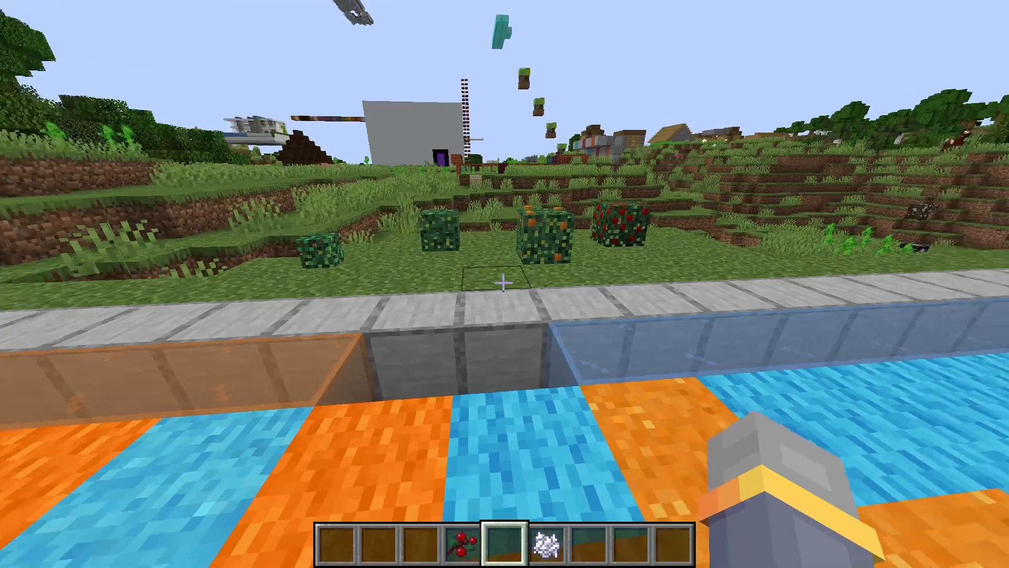
# Replace the first bush in the row with a freshly planted sweet berry bush and inspect its texture up close.
pyautogui.press('w')
pyautogui.press('d')
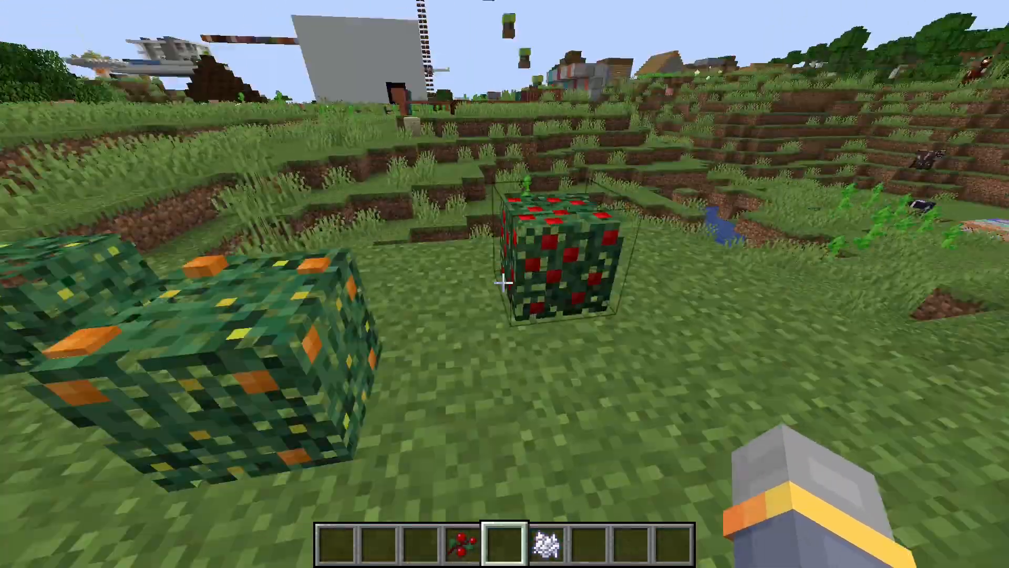
pyautogui.press('a')
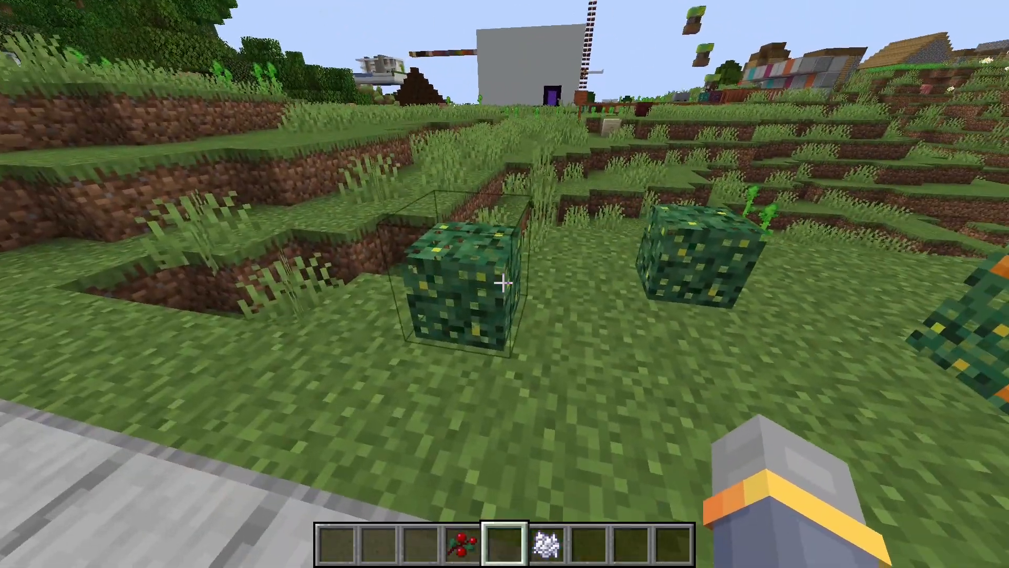
pyautogui.press('4')
pyautogui.click(504, 283)
pyautogui.press('5')
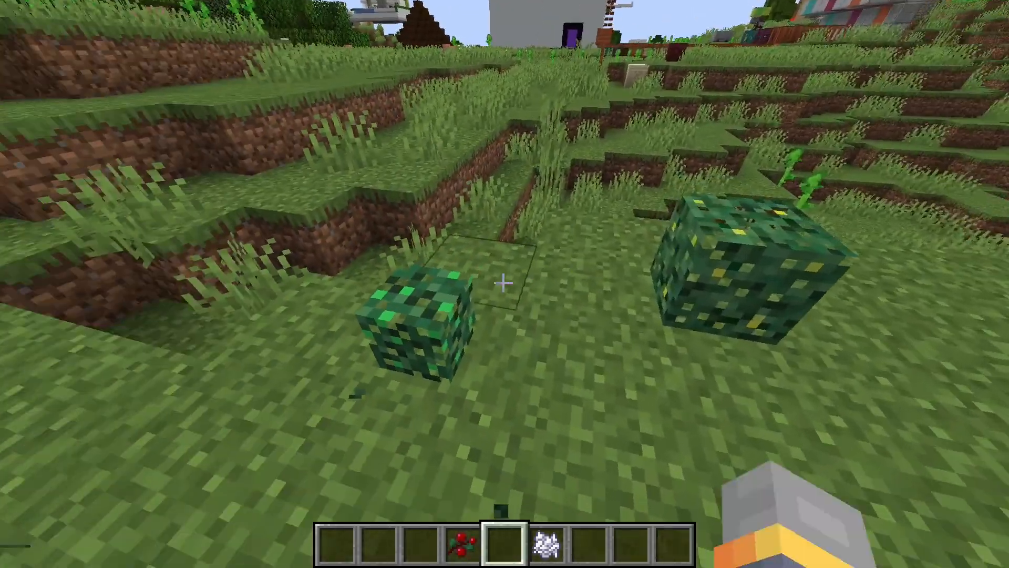
pyautogui.press('w')
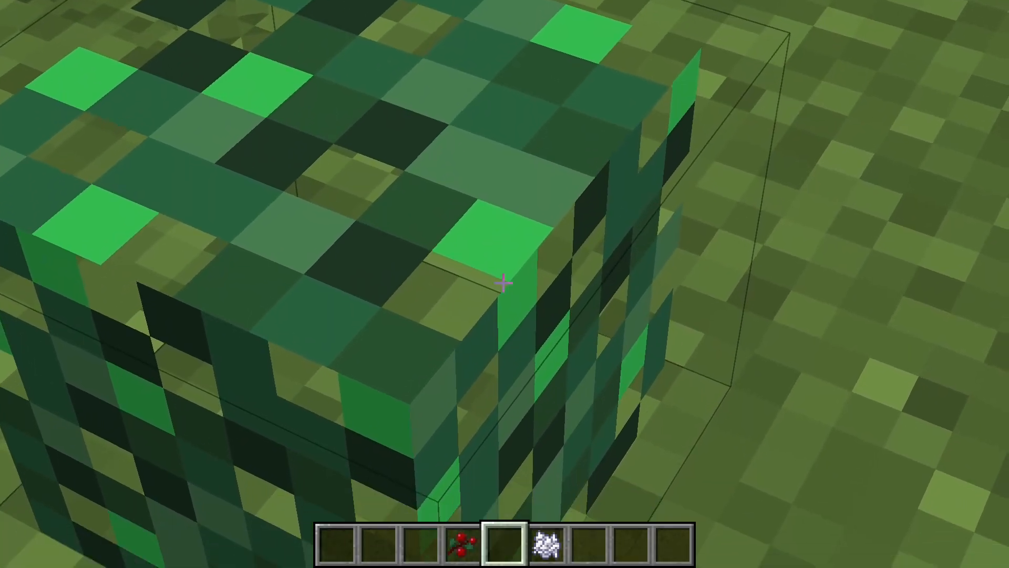
pyautogui.press('c')
# Harvest the stage 2 bush, regrow its orange berries with bone meal, and inspect the raised berries up close.
pyautogui.press('w')
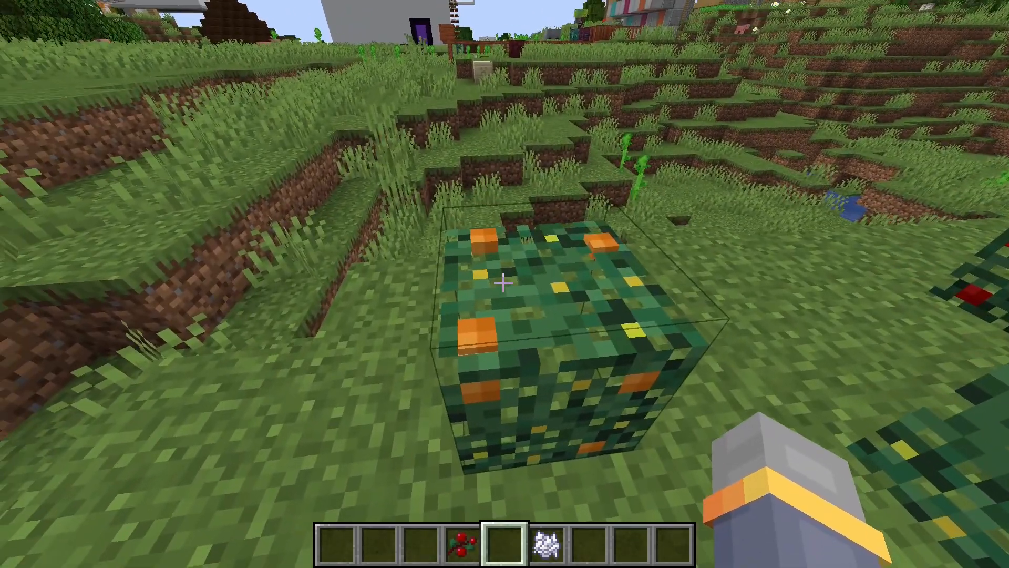
pyautogui.press('4')
pyautogui.press('5')
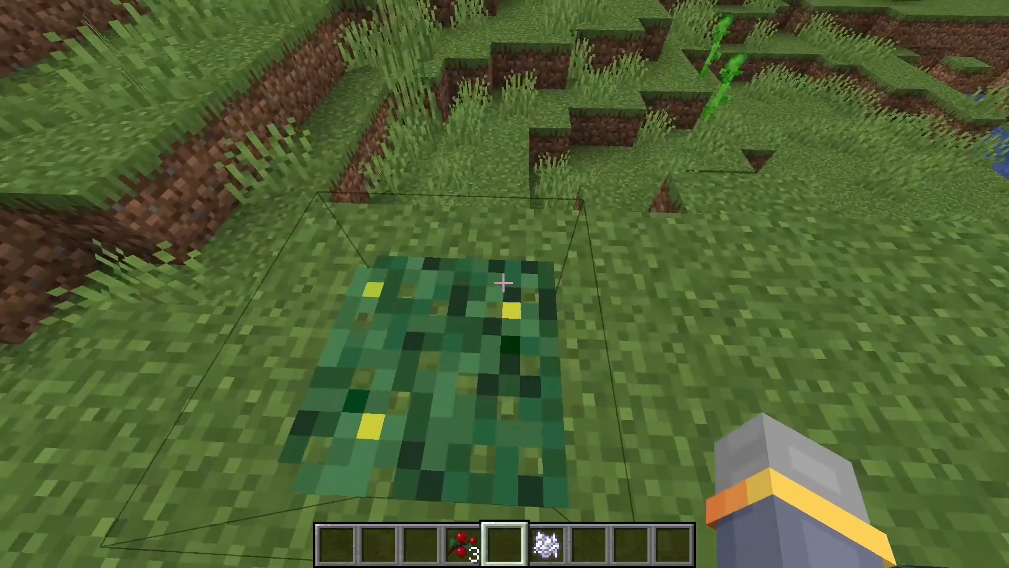
pyautogui.press('w')
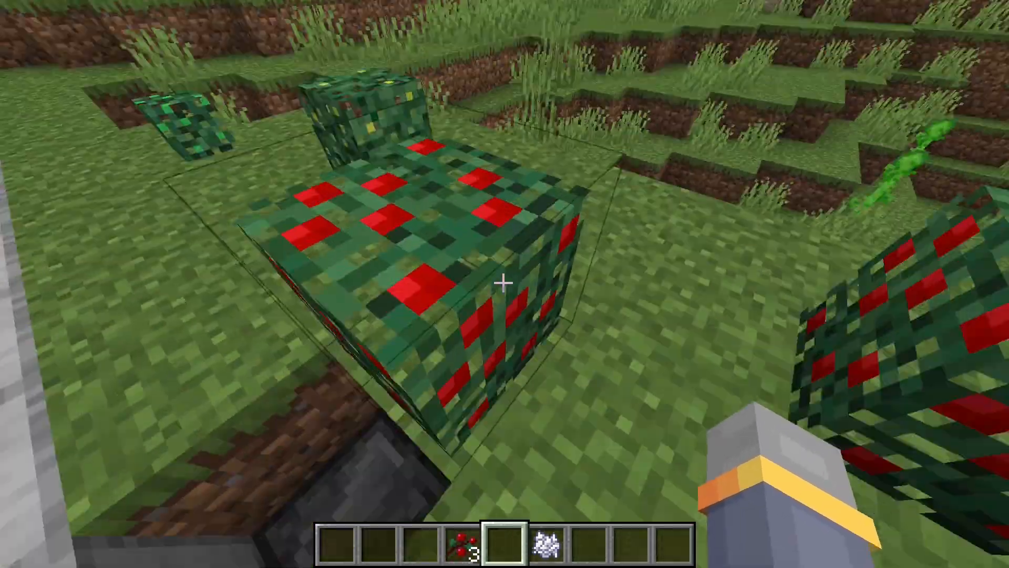
pyautogui.rightClick(503, 283)
pyautogui.scroll(-1, 503, 283)
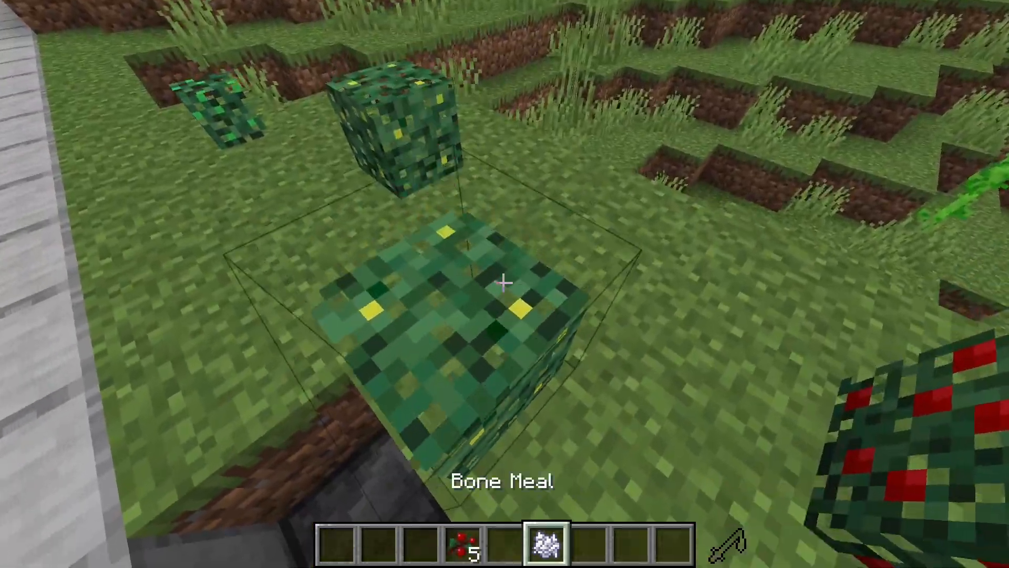
pyautogui.scroll(1, 503, 283)
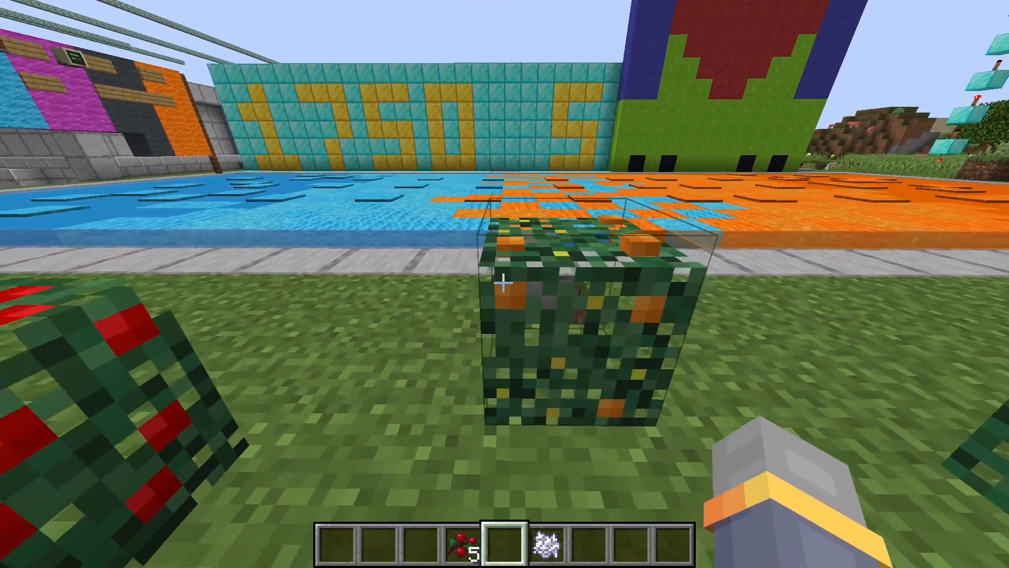
pyautogui.press('c')
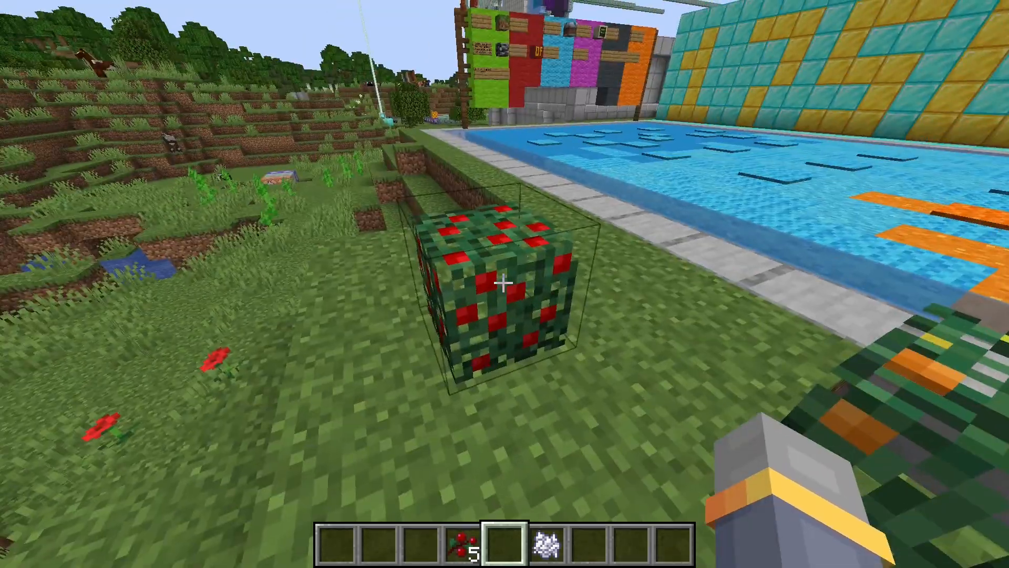
# Pick a grass block and fill the hole between the stone path and the stage 2 bush.
pyautogui.press('a')
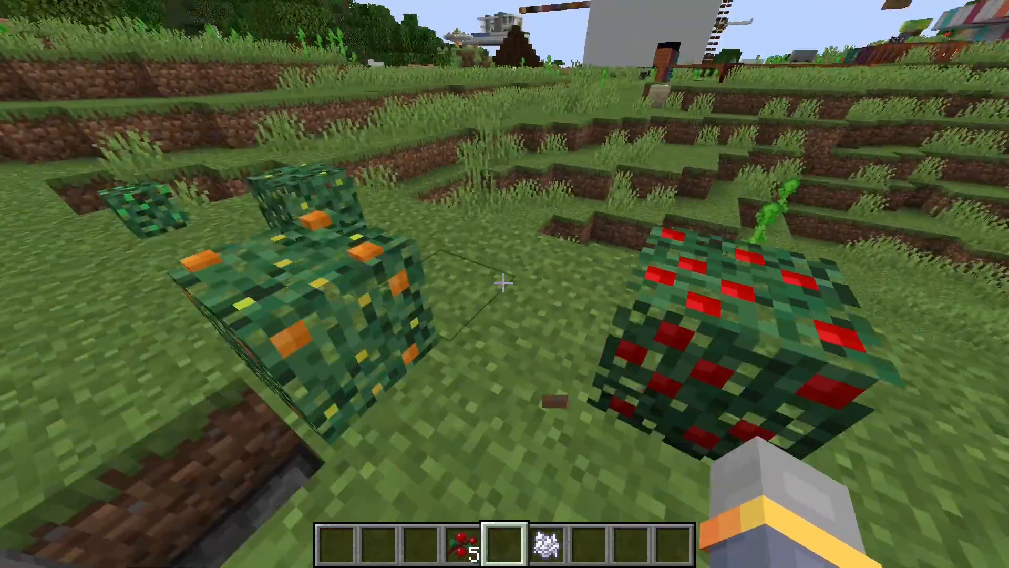
pyautogui.press('s')
pyautogui.middleClick(503, 282)
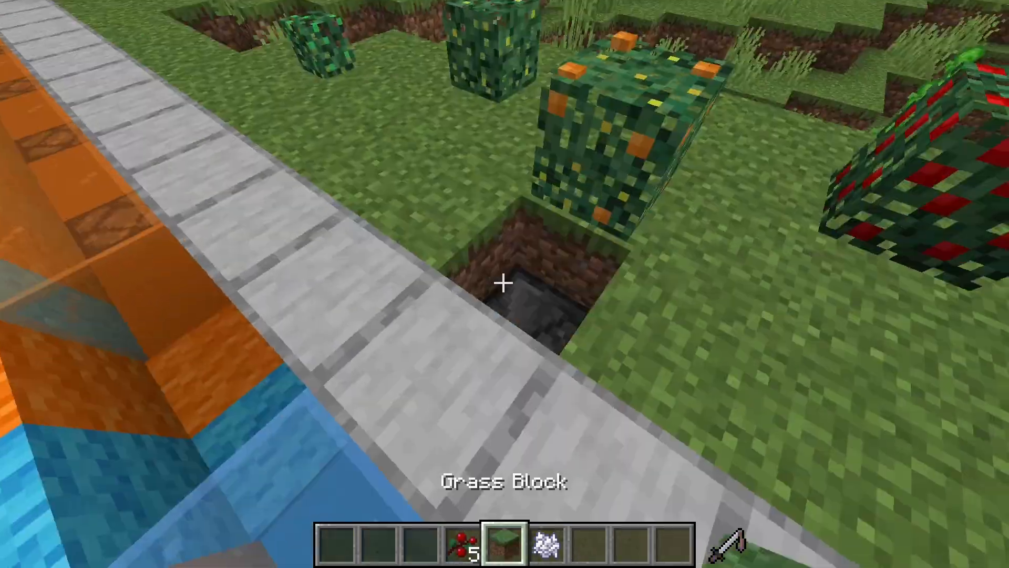
pyautogui.rightClick(503, 283)
pyautogui.press('a')
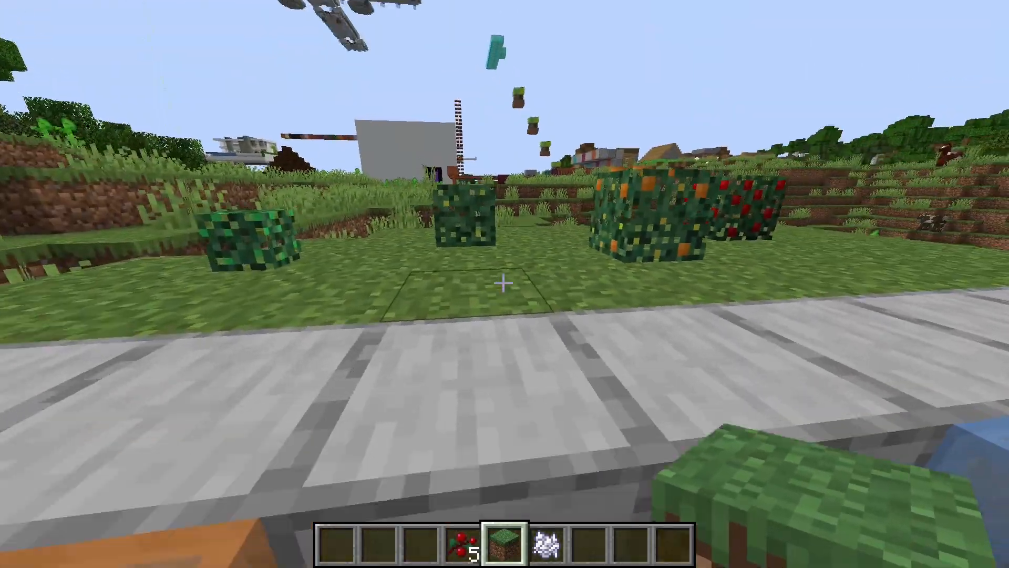
# Show the player in front-facing third-person view before the row of bushes, holding bone meal.
pyautogui.press('w')
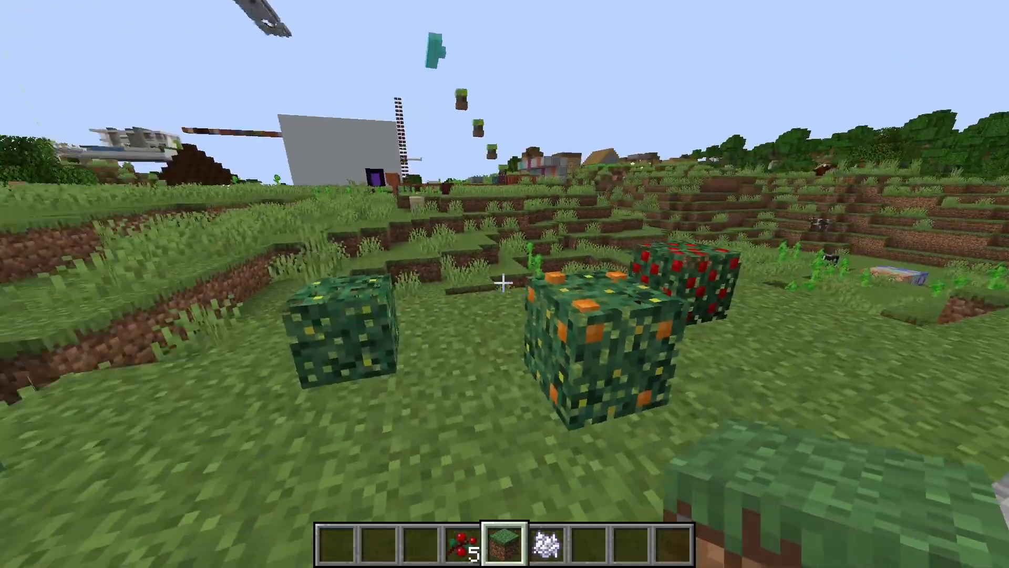
pyautogui.press('F5')
pyautogui.press('F5')
pyautogui.scroll(-1, 503, 283)
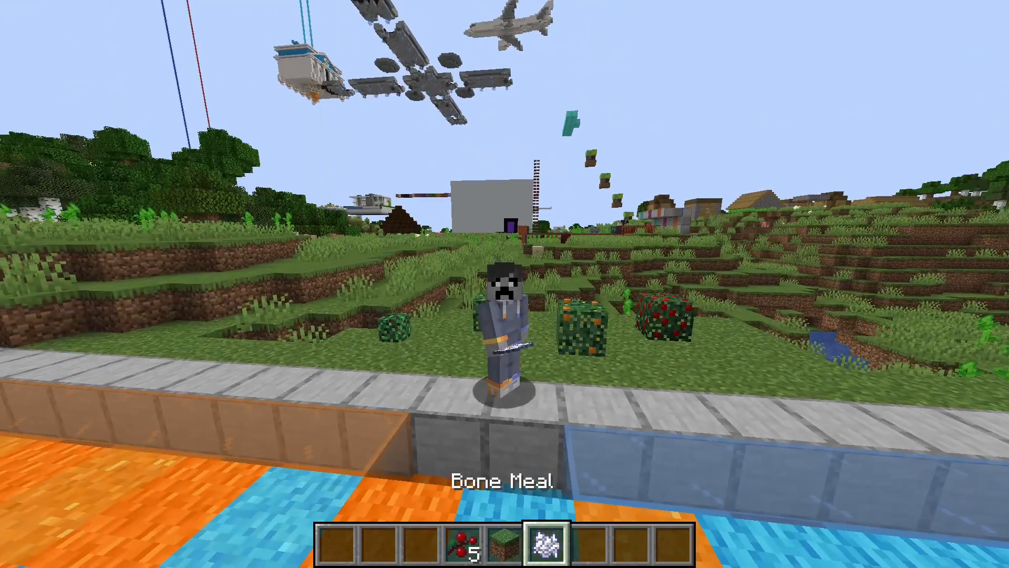